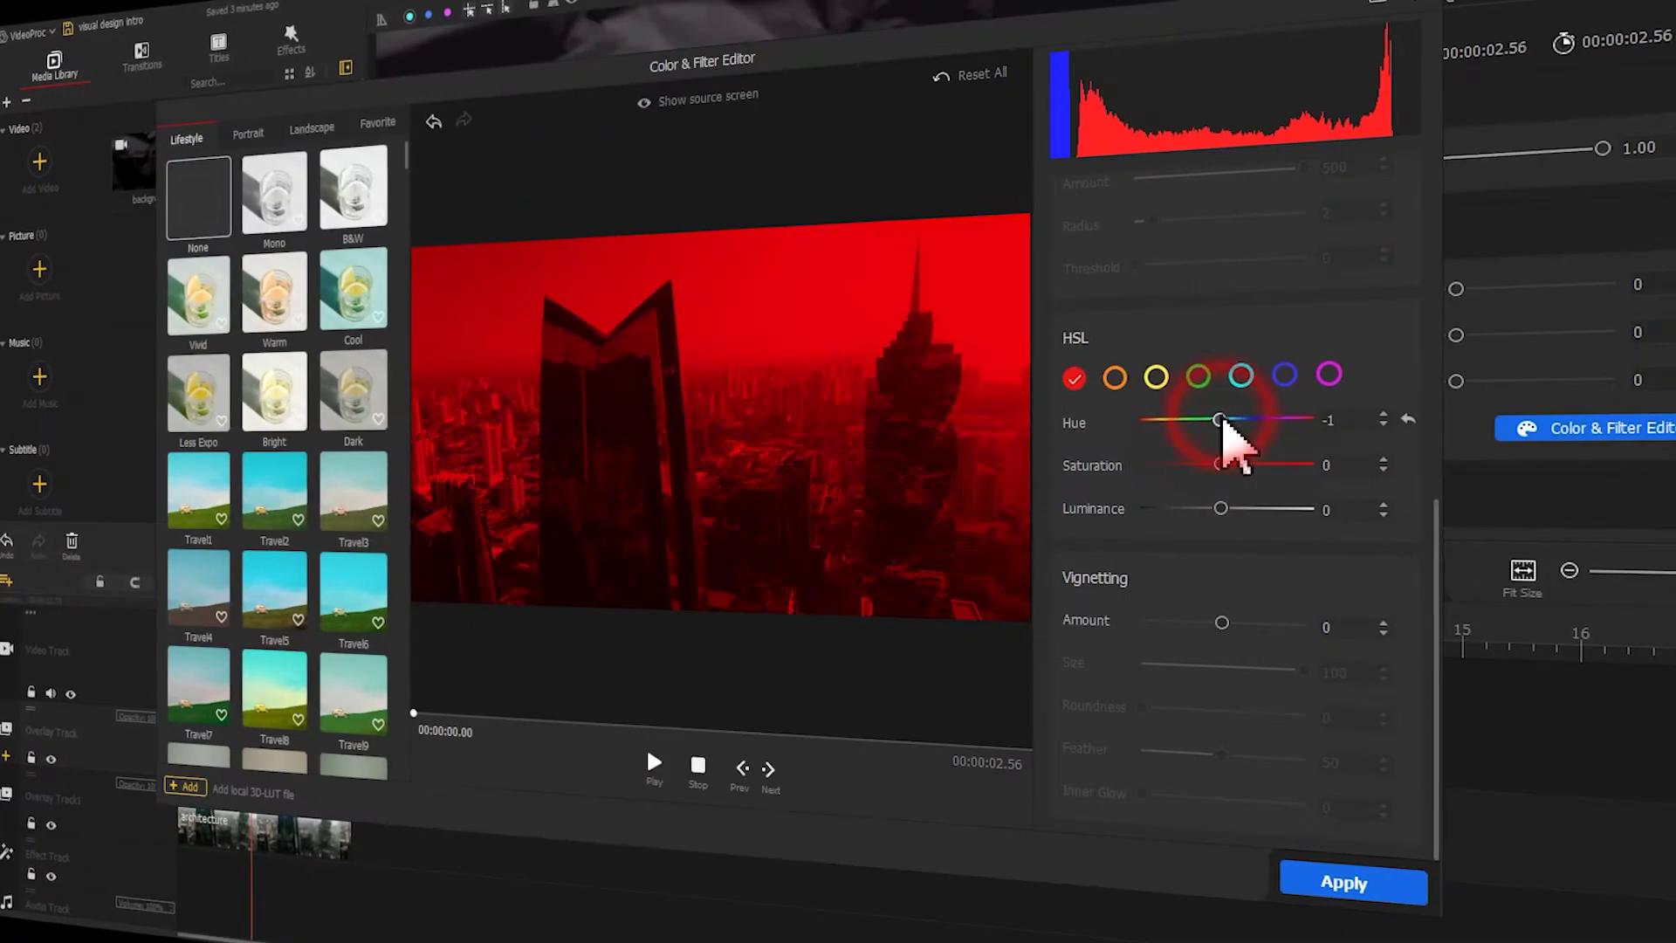
Step: Shift the red Hue slider to about -60 so the city clip turns green
{"action": "left_click_drag", "start_coordinate": [1314, 411], "coordinate": [1178, 423]}
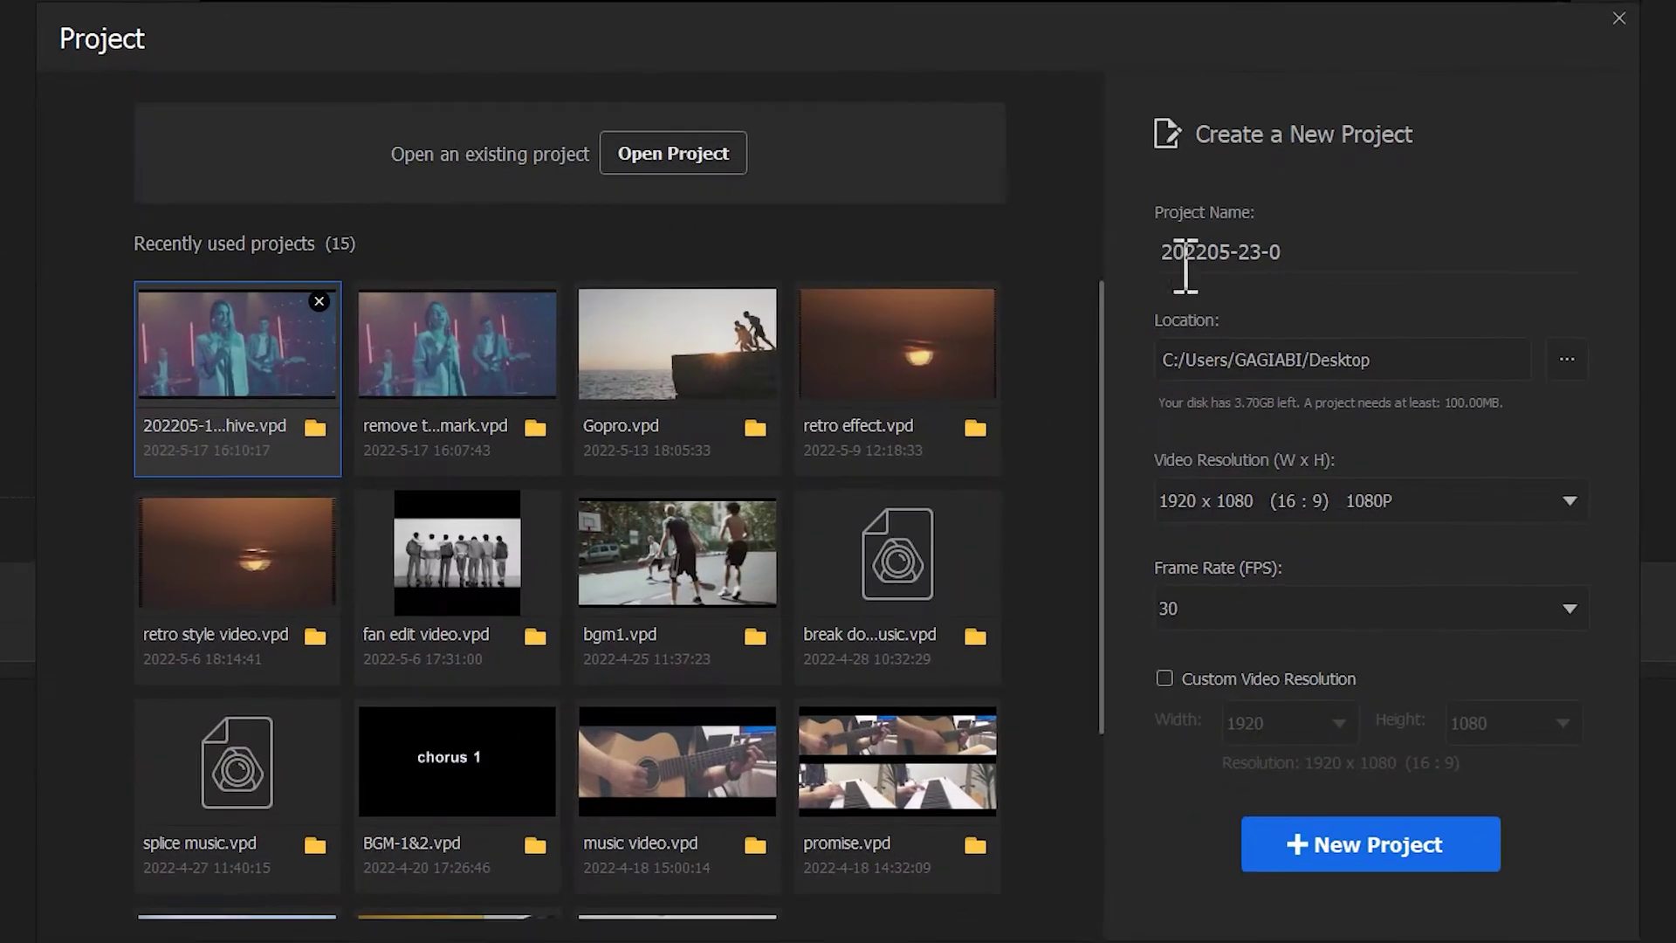
Step: Launch VideoProc Vlogger and create a new project named 'visual design intro'
{"action": "double_click", "coordinate": [1222, 255]}
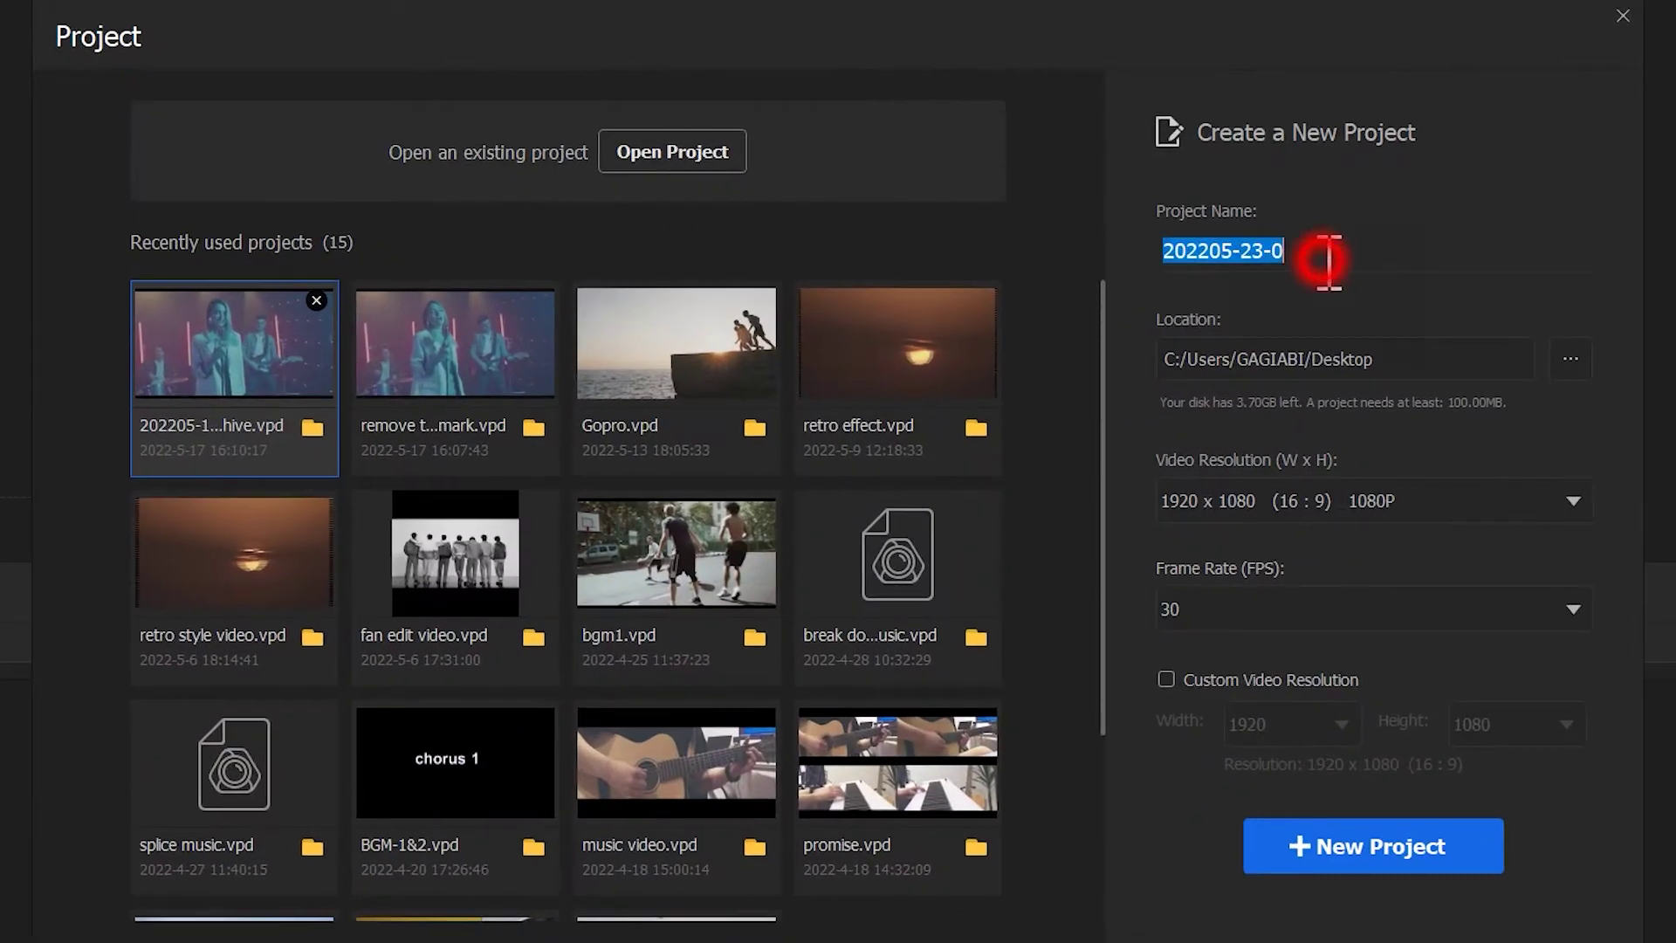
{"action": "type", "text": "visual design intro"}
{"action": "left_click", "coordinate": [1367, 843]}
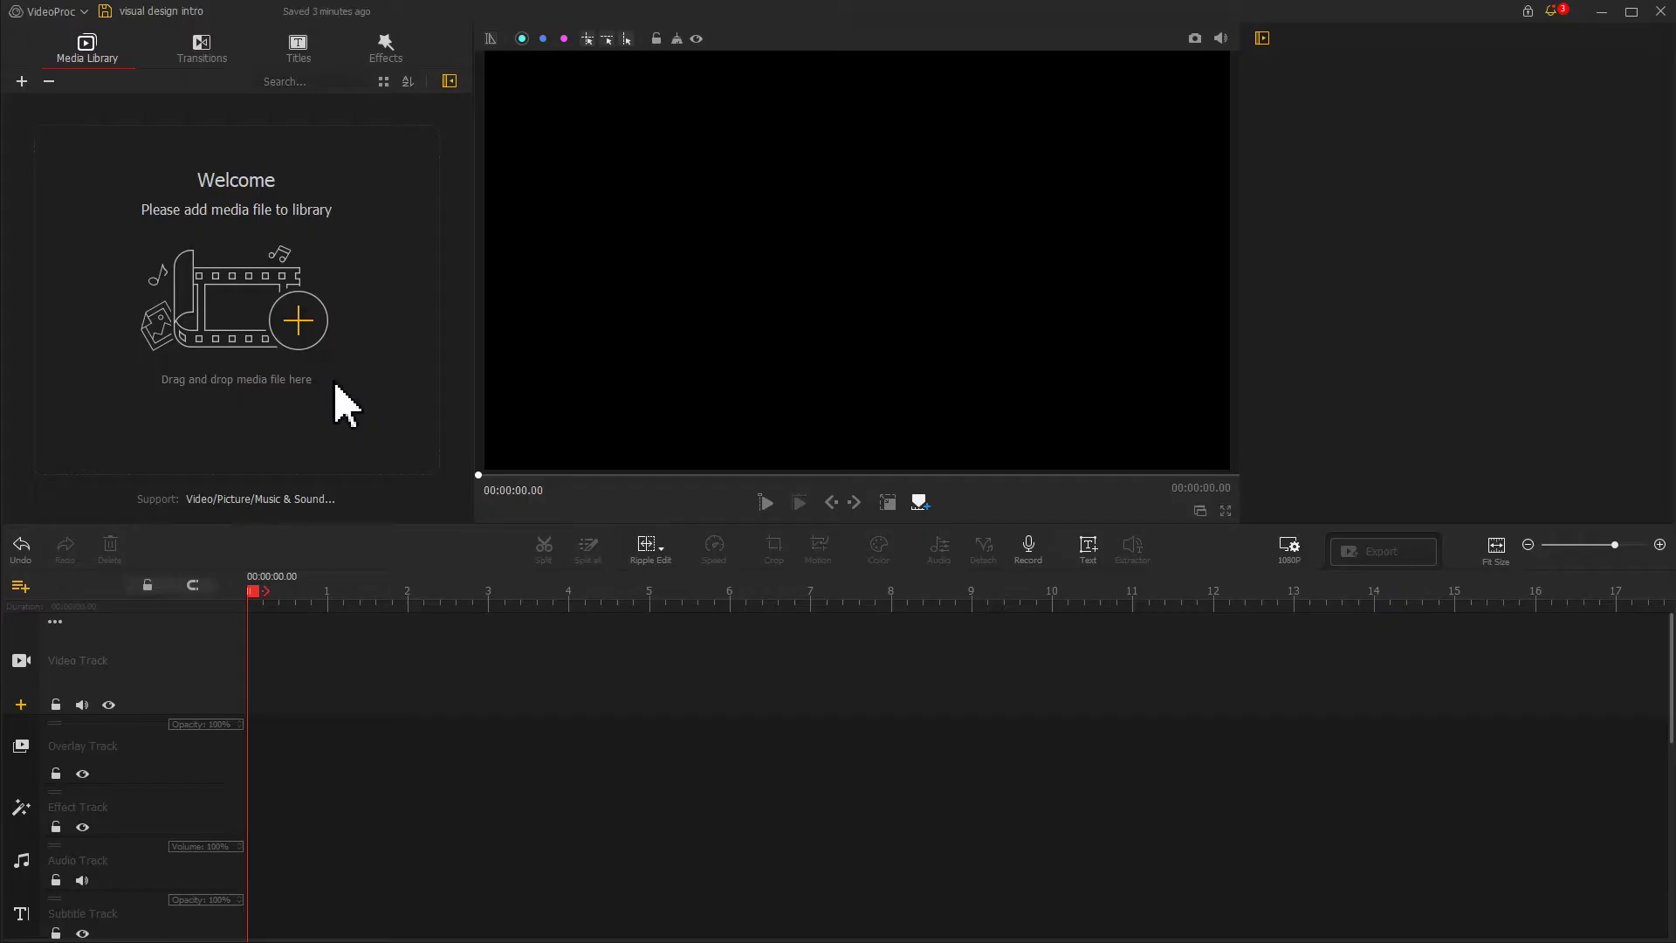
Step: Import the architecture and background videos into the media library
{"action": "left_click", "coordinate": [304, 329]}
{"action": "left_click_drag", "start_coordinate": [374, 229], "coordinate": [236, 180]}
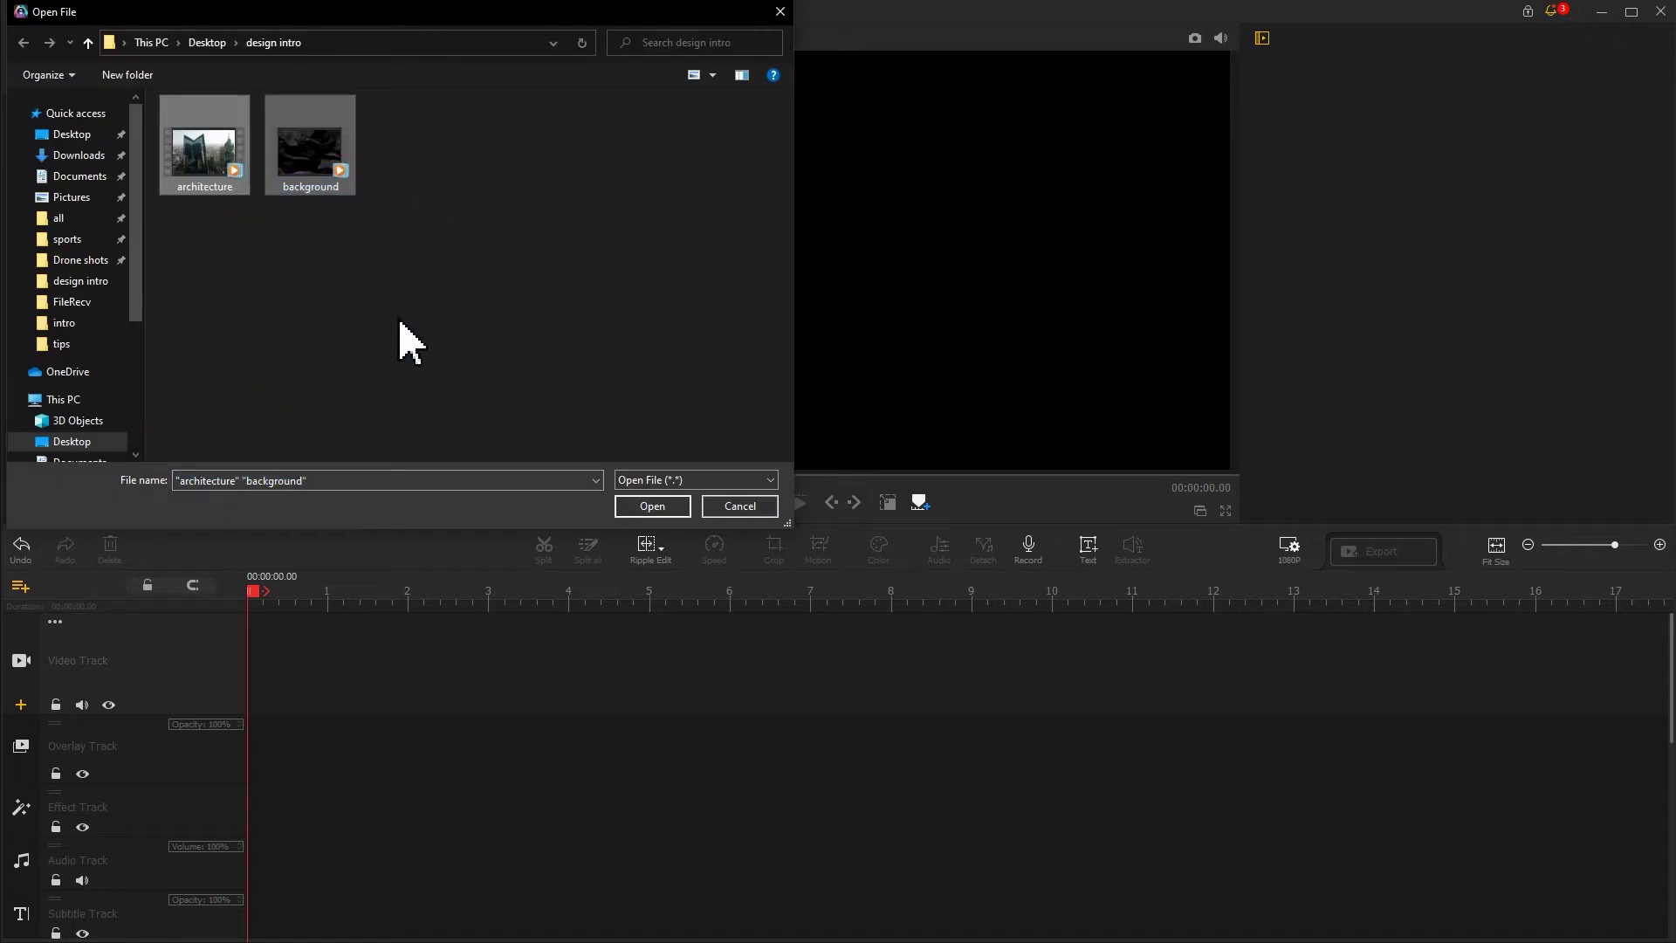
{"action": "left_click", "coordinate": [633, 510]}
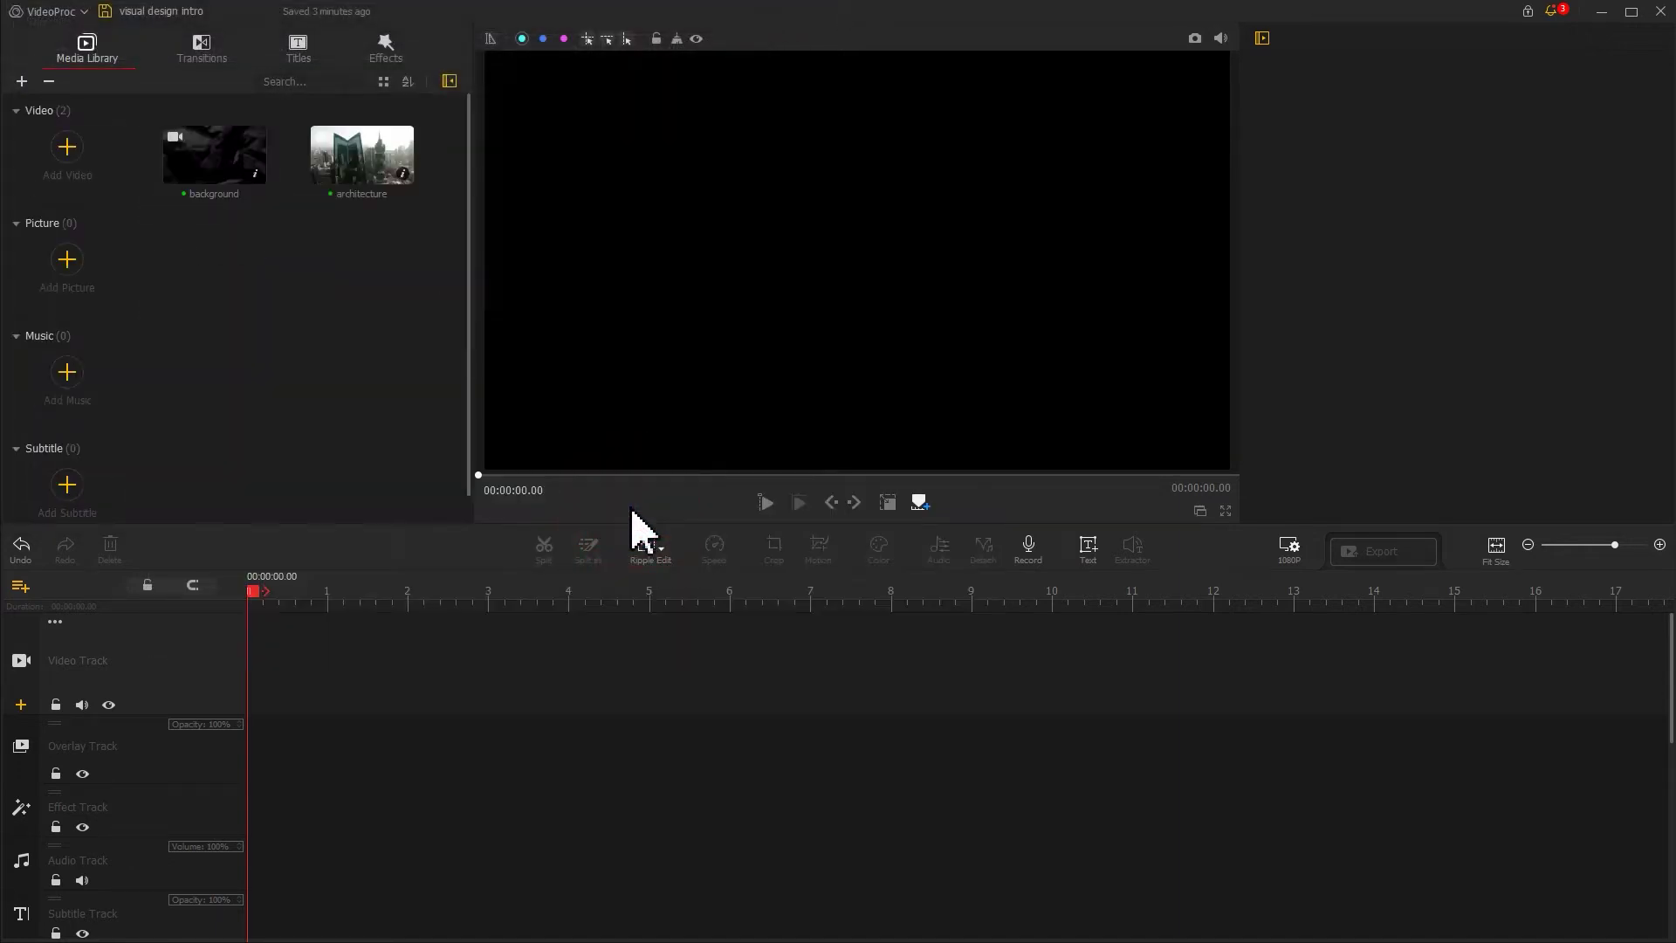
Step: Place background on the Video Track and architecture on the Overlay Track, trimmed to 2.56 s
{"action": "left_click_drag", "start_coordinate": [210, 179], "coordinate": [253, 698]}
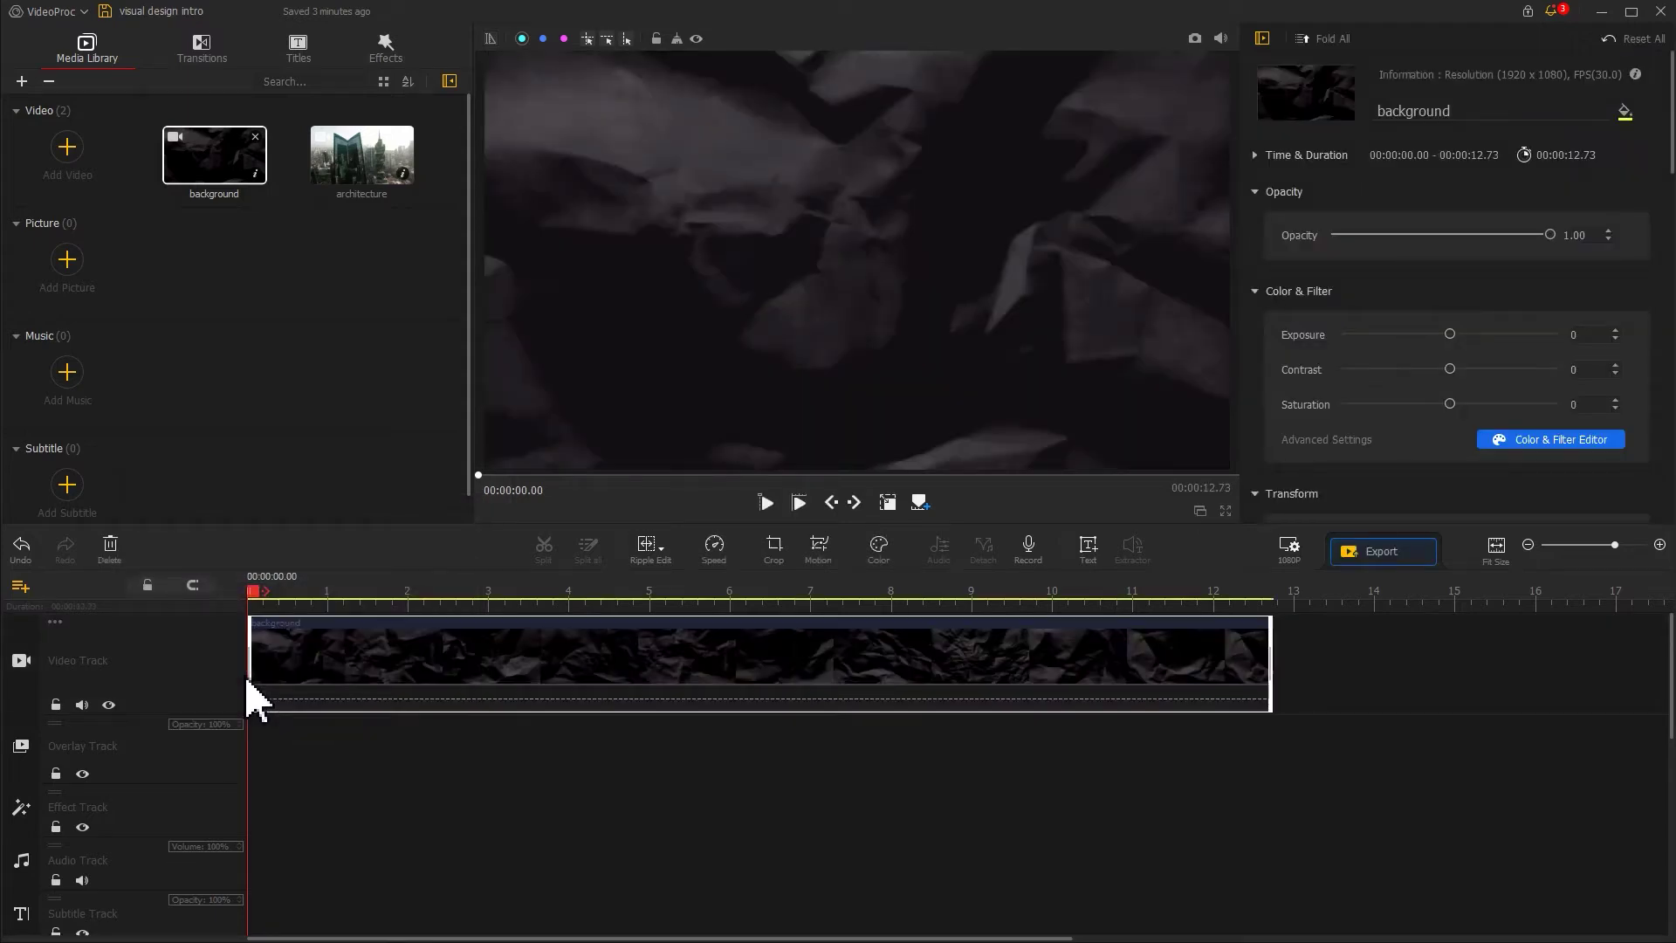
{"action": "left_click_drag", "start_coordinate": [374, 180], "coordinate": [253, 778]}
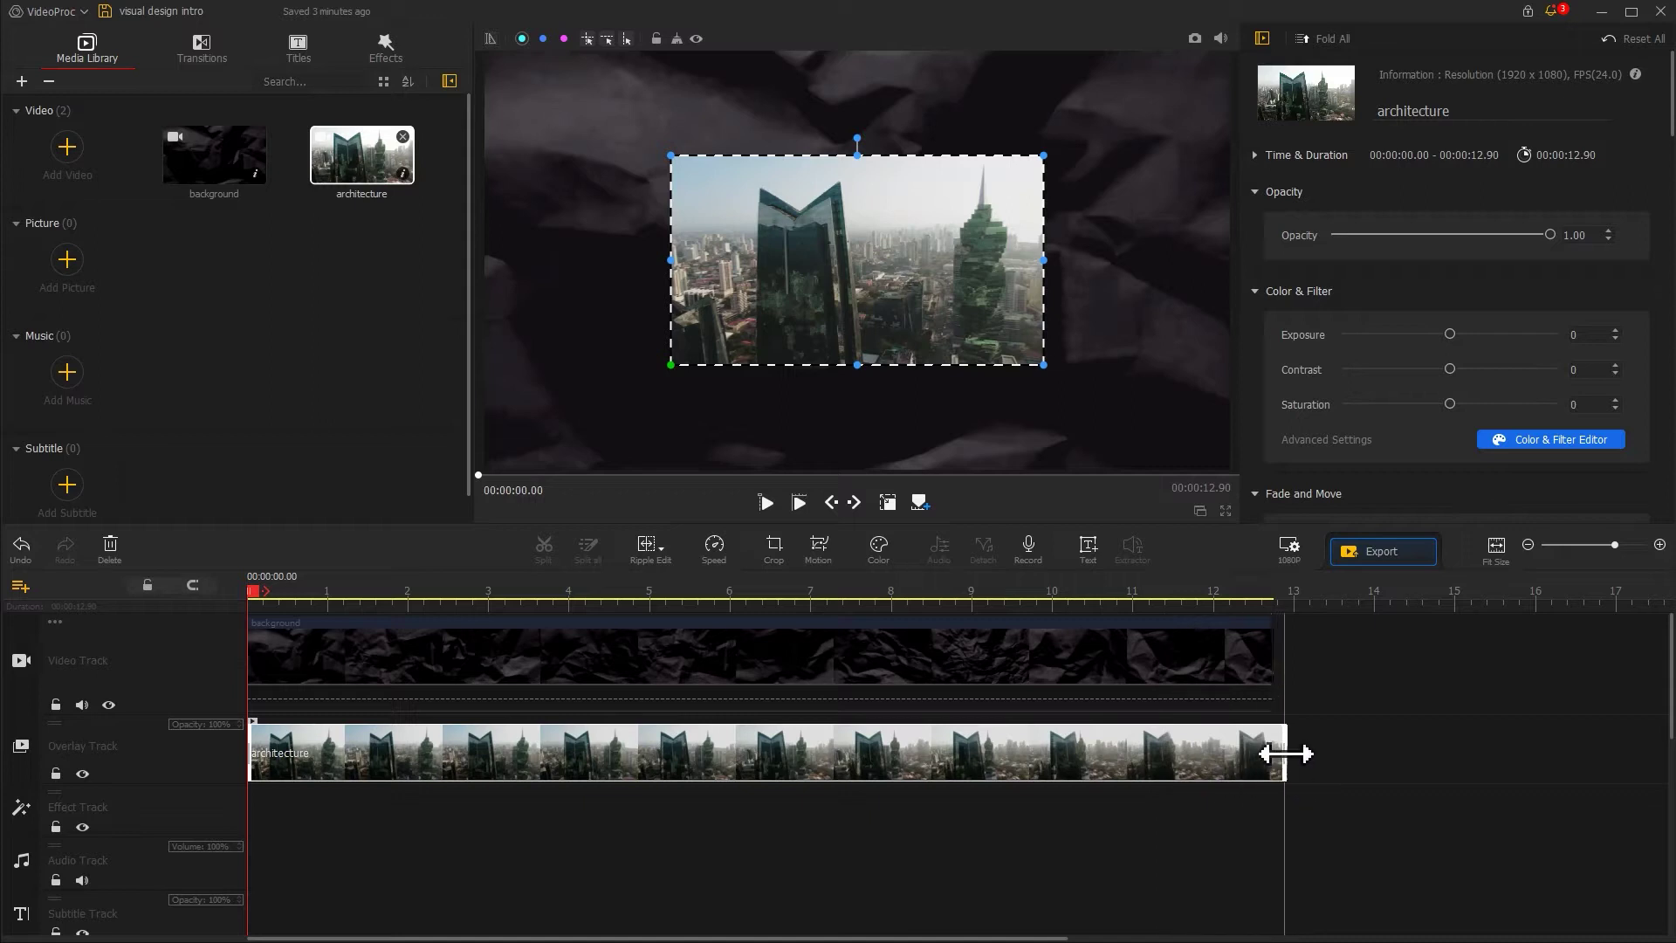
{"action": "left_click_drag", "start_coordinate": [1283, 751], "coordinate": [453, 743]}
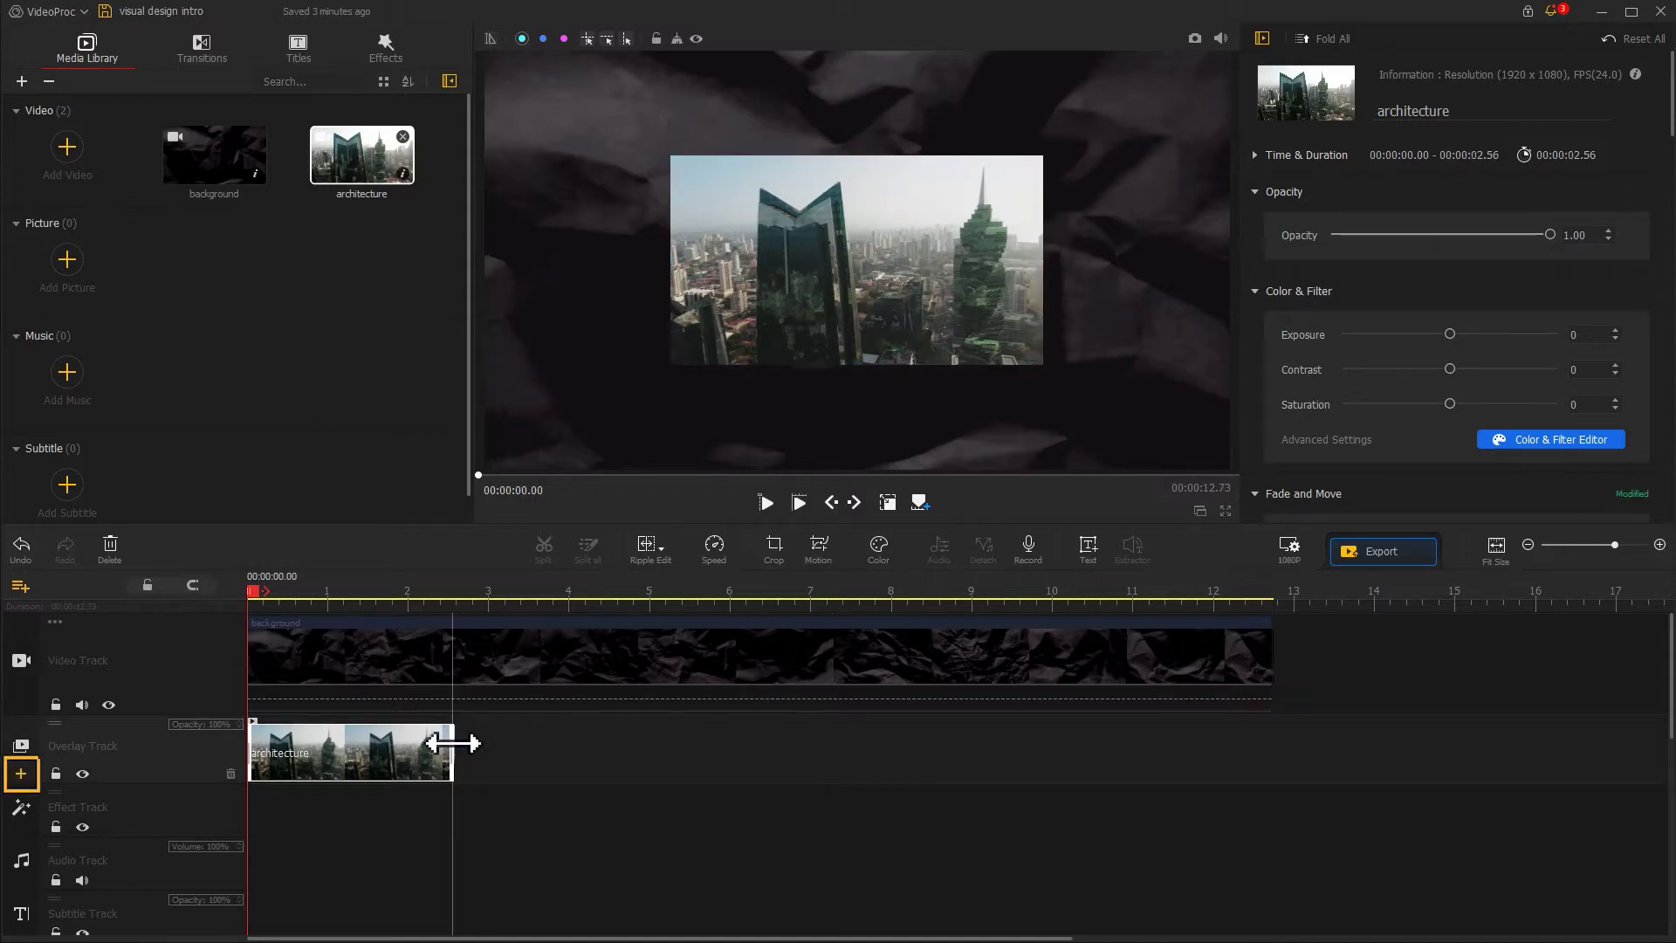
Step: Copy the architecture clip and paste the duplicate onto Overlay Track1 starting at 0:00
{"action": "scroll", "coordinate": [23, 778], "scroll_direction": "down", "scroll_amount": 3}
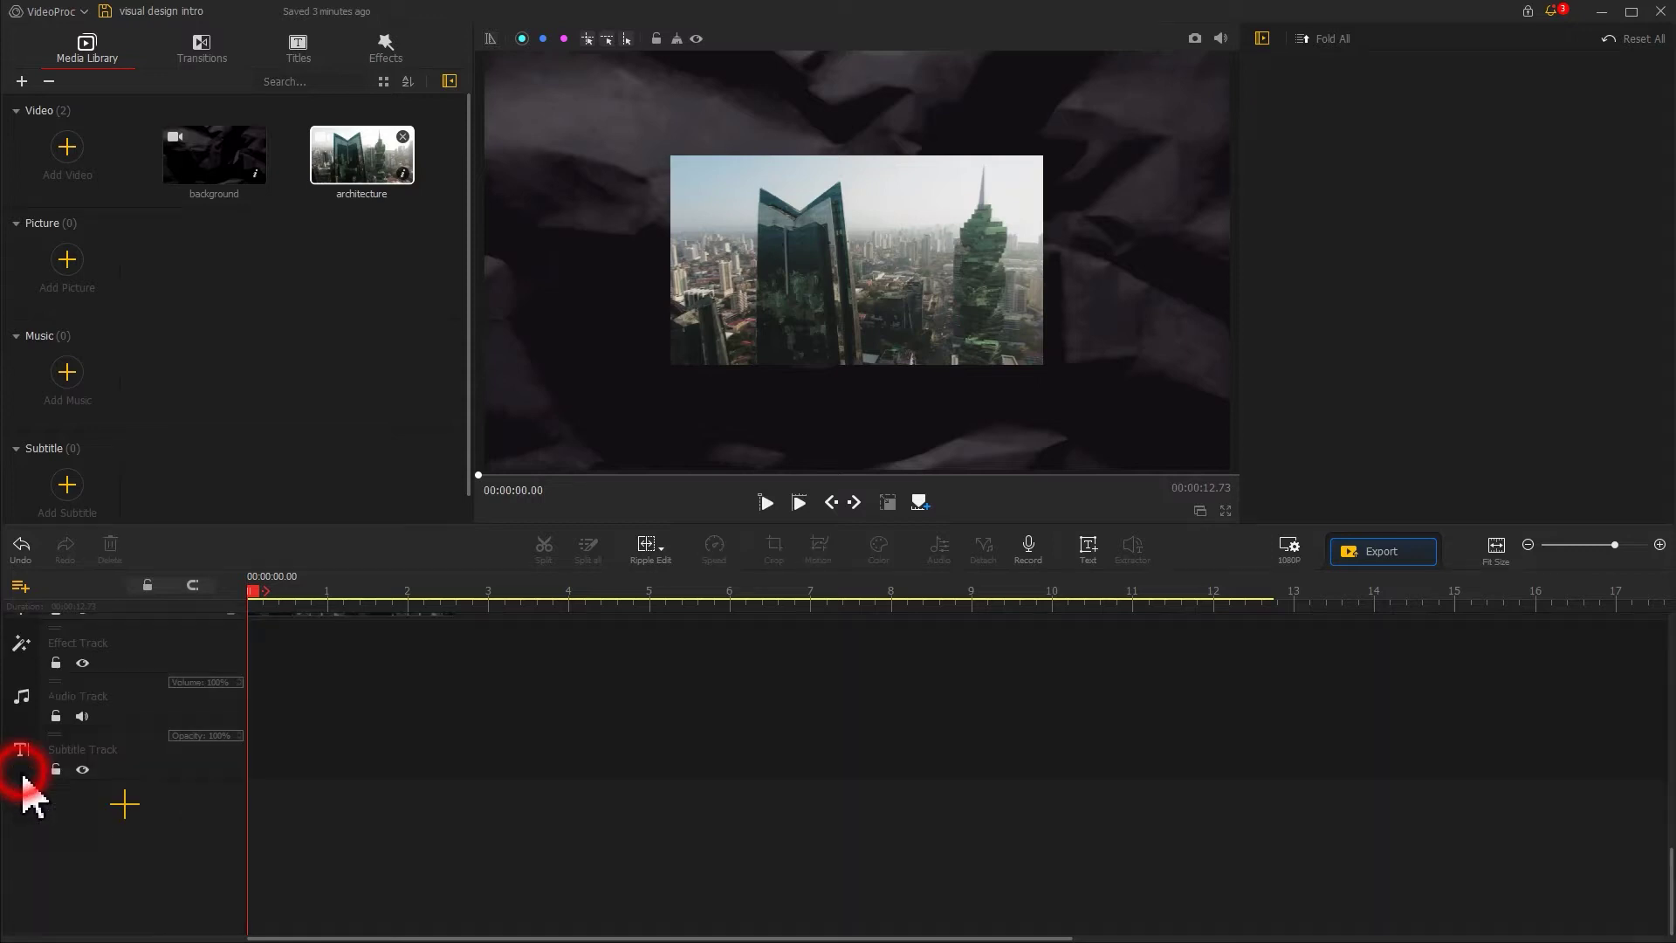
{"action": "scroll", "coordinate": [306, 745], "scroll_direction": "up", "scroll_amount": 3}
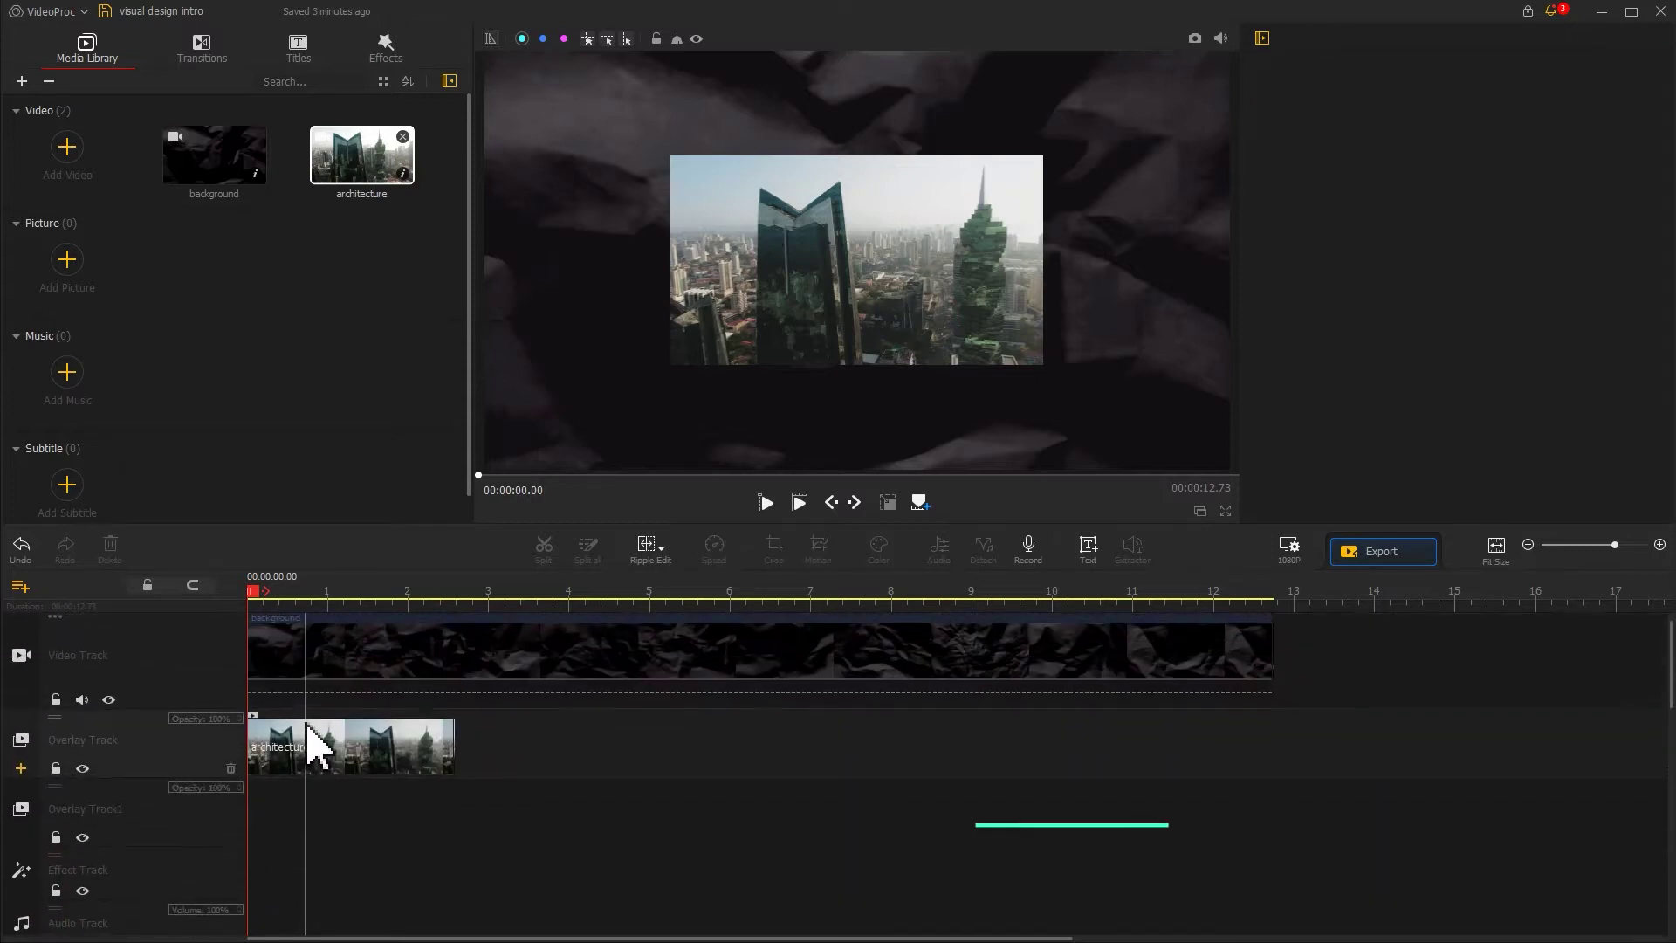
{"action": "left_click", "coordinate": [303, 750]}
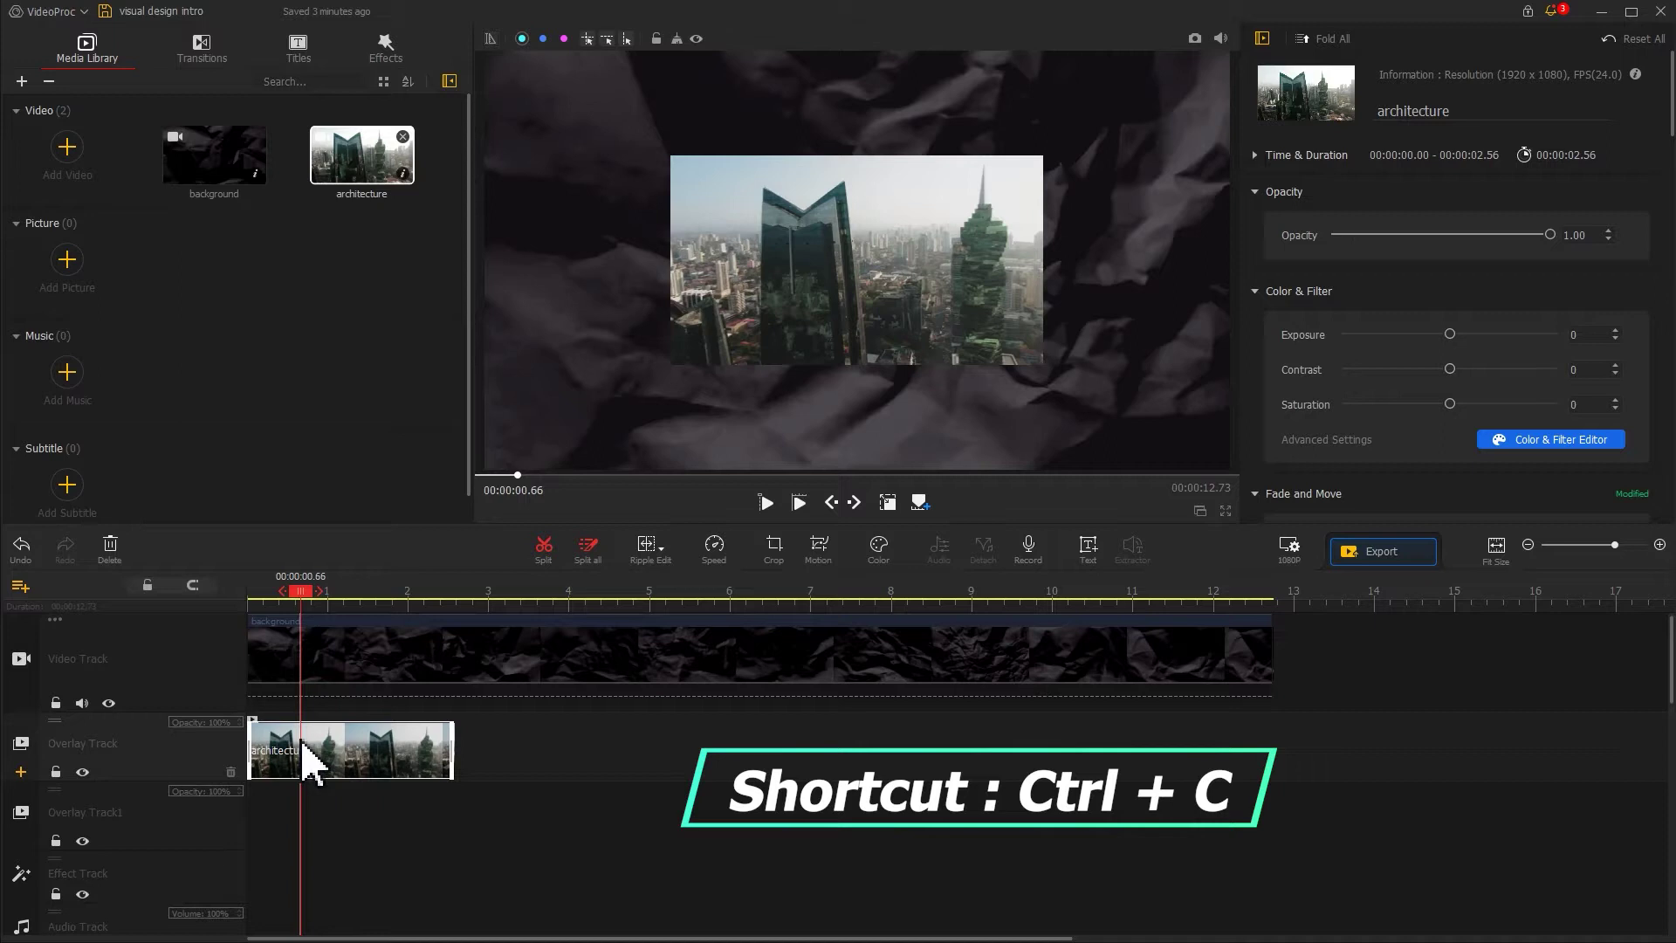
{"action": "left_click", "coordinate": [498, 595]}
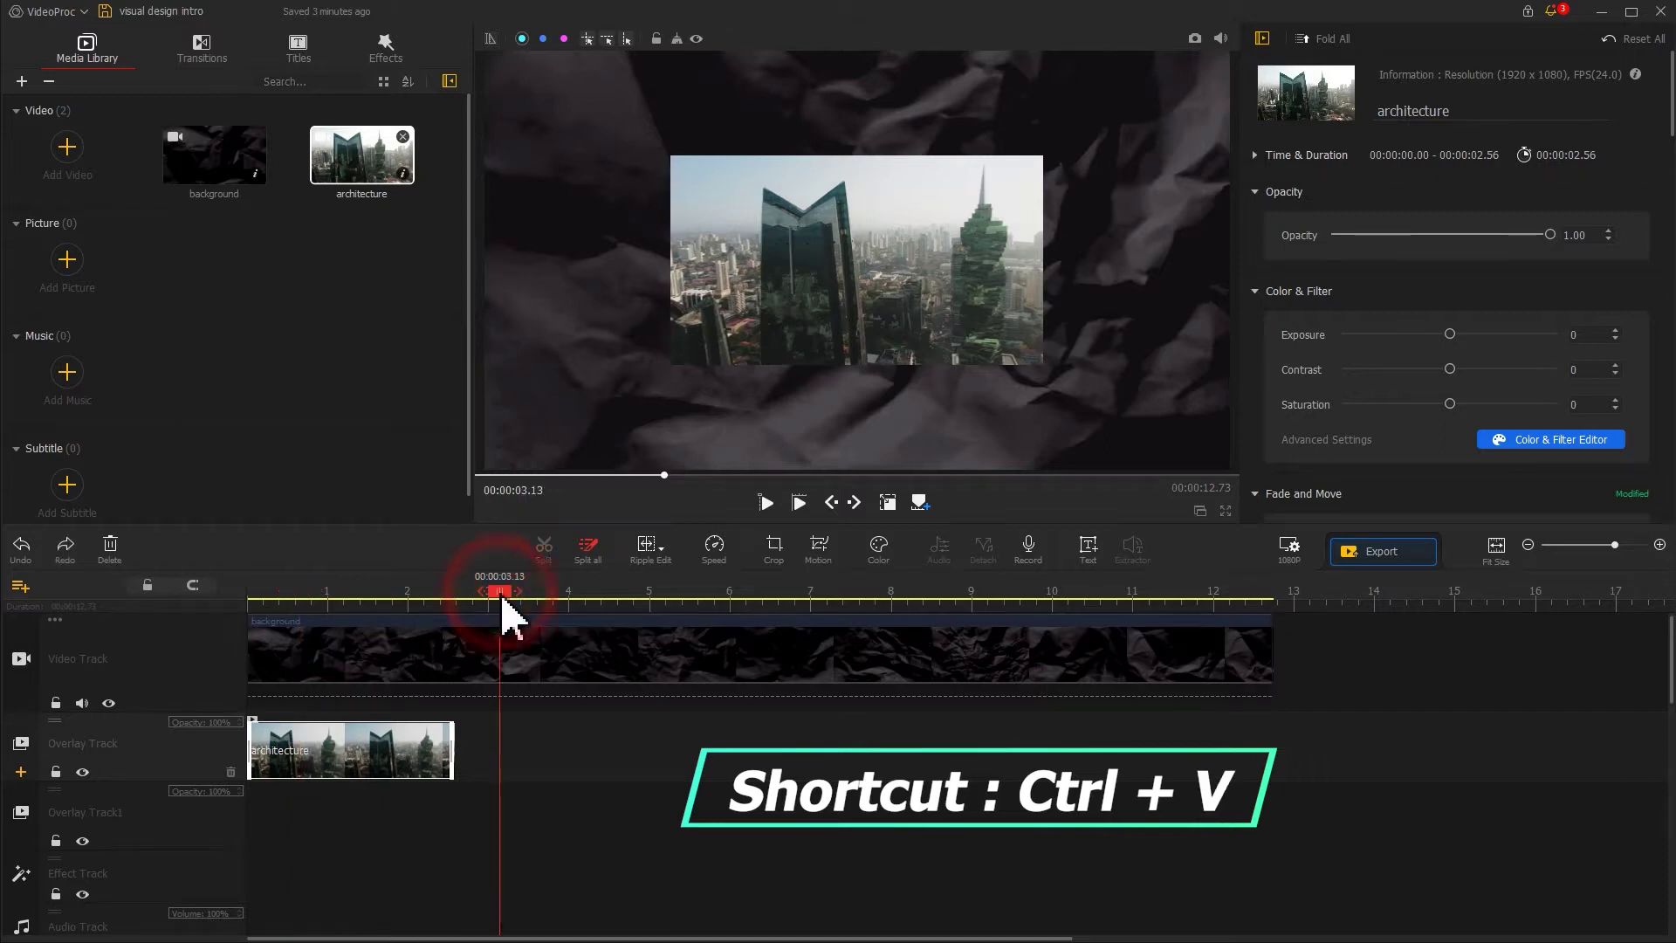
{"action": "key", "text": "ctrl+v"}
{"action": "left_click", "coordinate": [532, 750]}
{"action": "left_click_drag", "start_coordinate": [491, 788], "coordinate": [262, 840]}
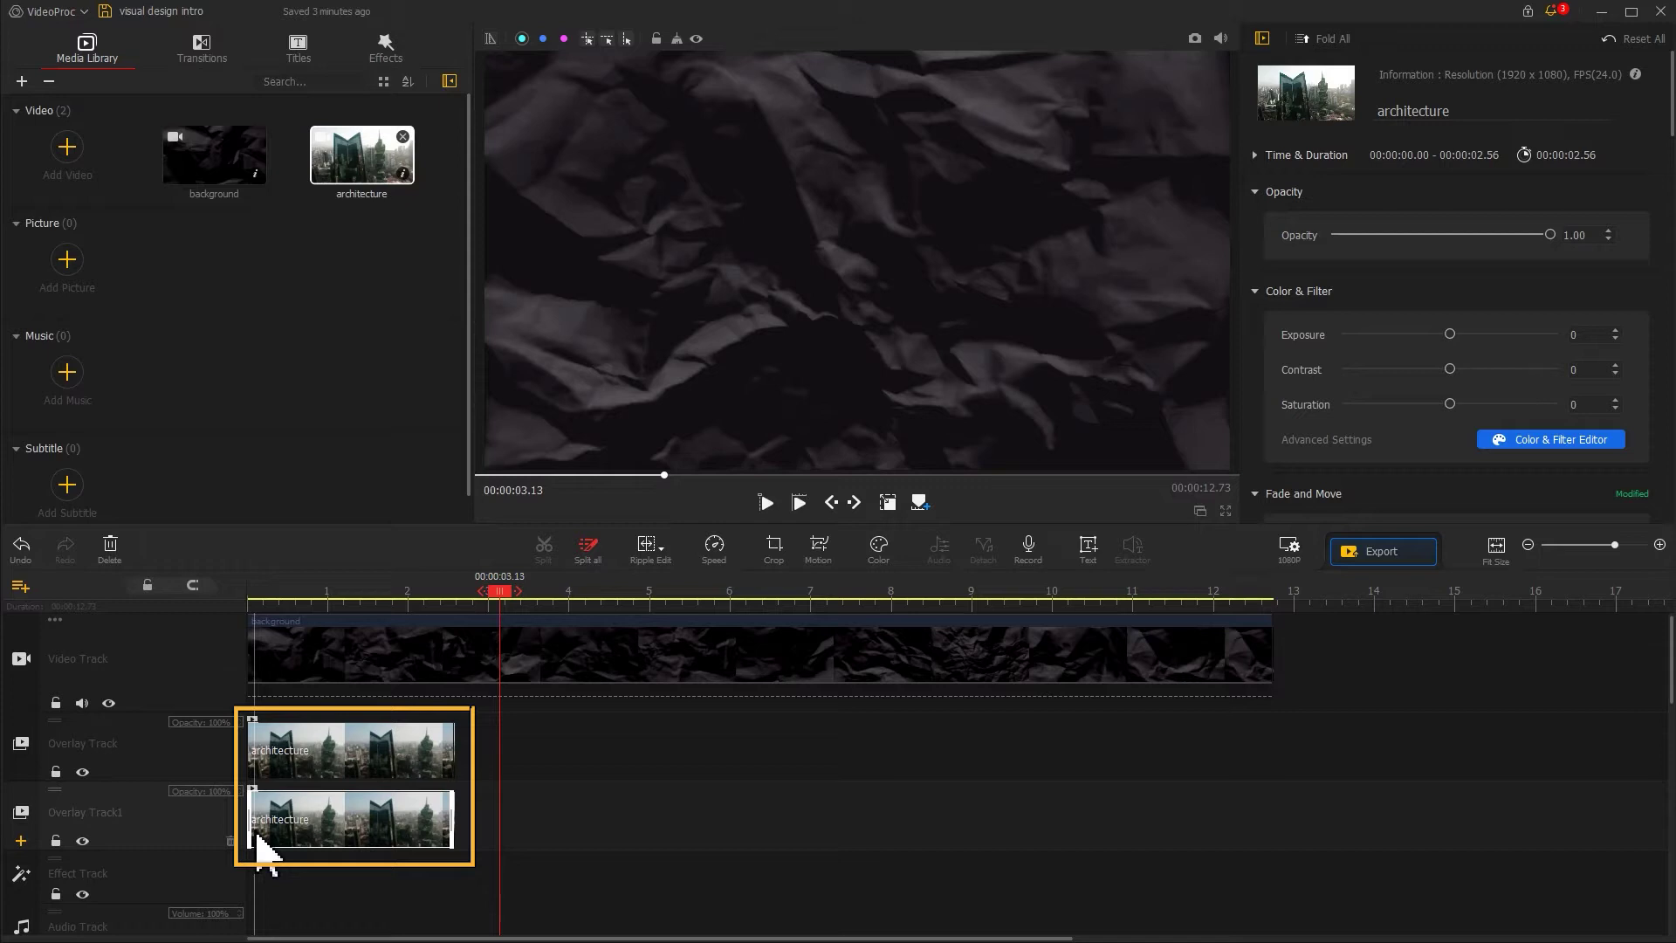
{"action": "left_click", "coordinate": [345, 780]}
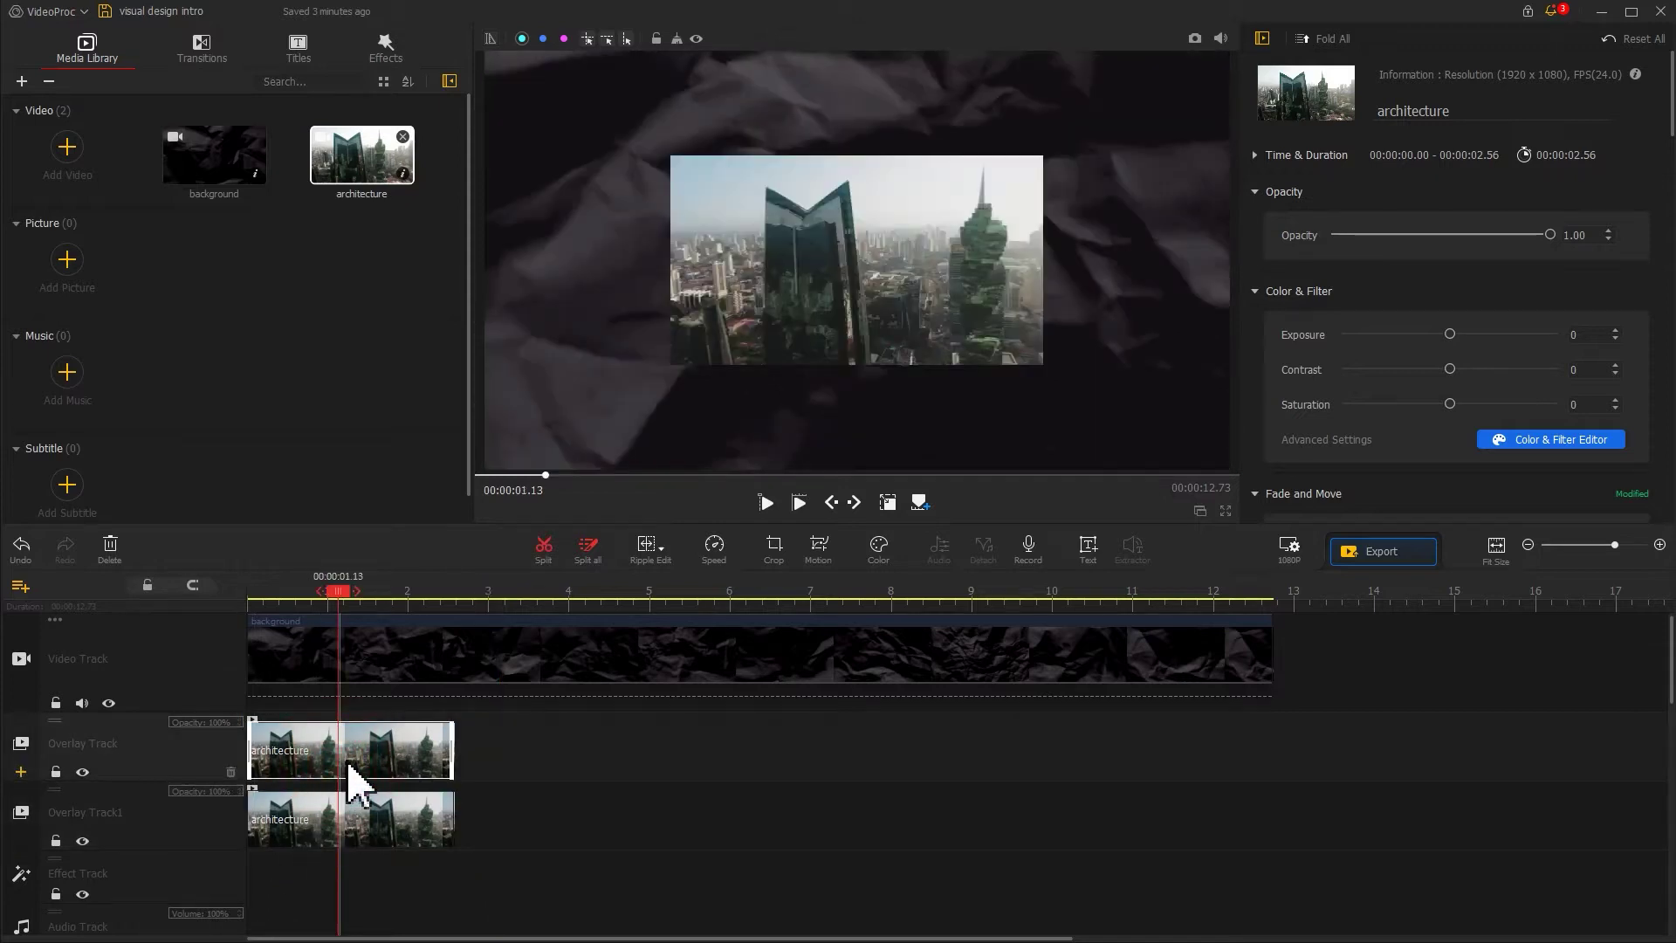
Step: Set Temperature and Tint to -100, red Hue to -60, and Luminance to -4
{"action": "left_click", "coordinate": [879, 548]}
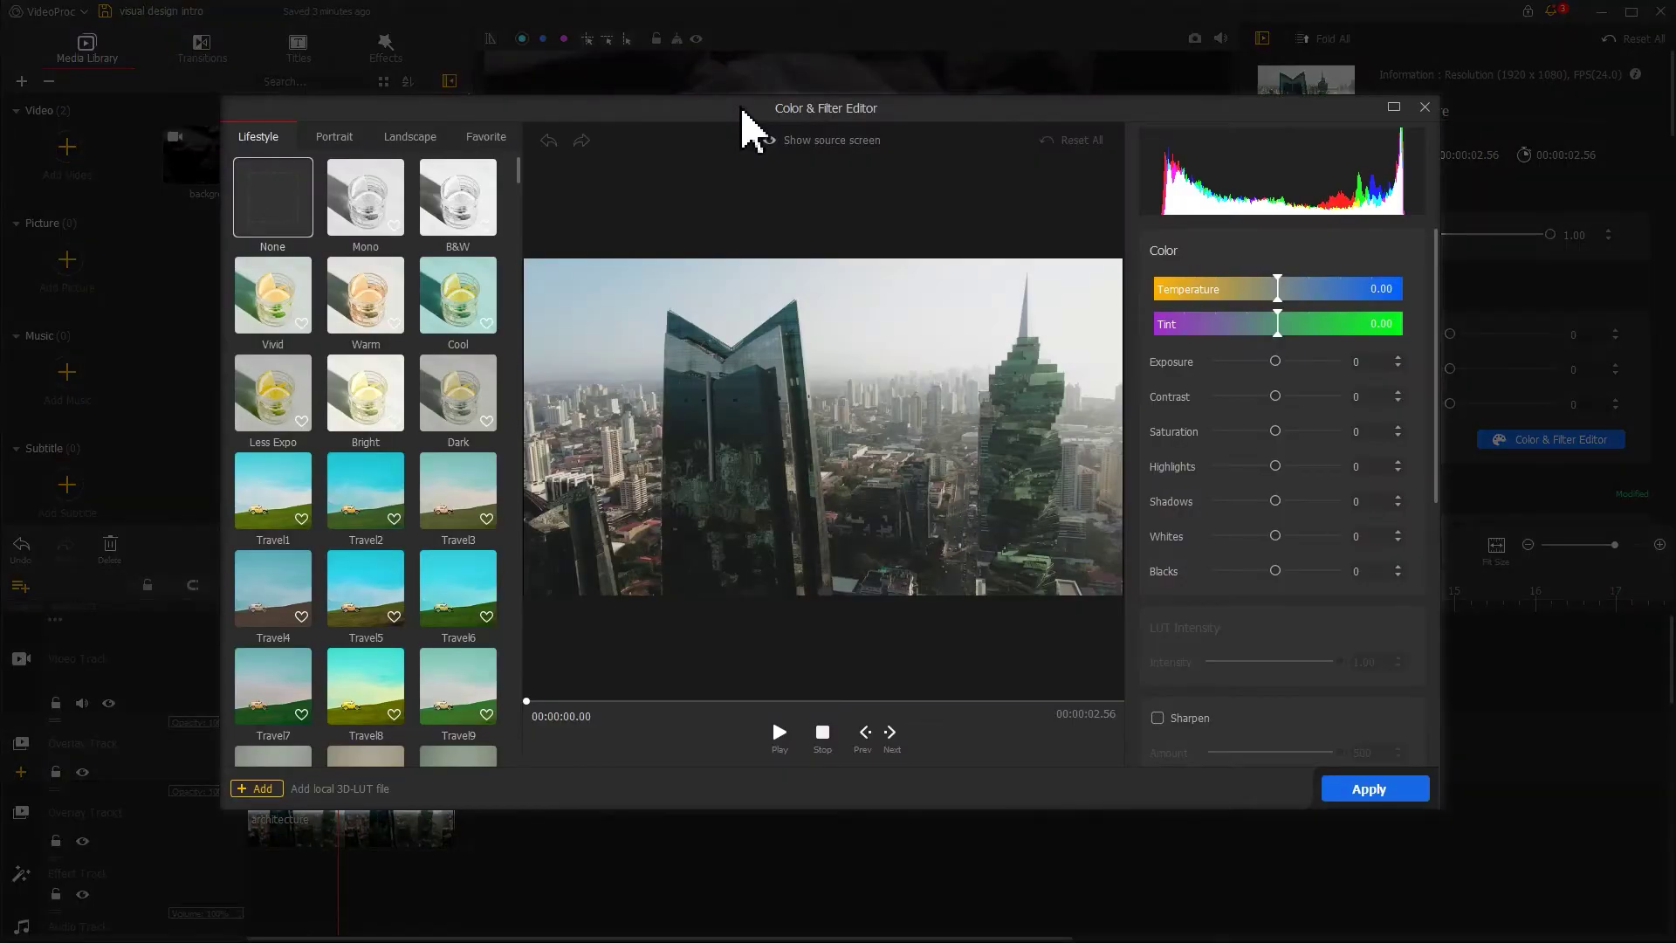
{"action": "left_click_drag", "start_coordinate": [1278, 284], "coordinate": [1150, 284]}
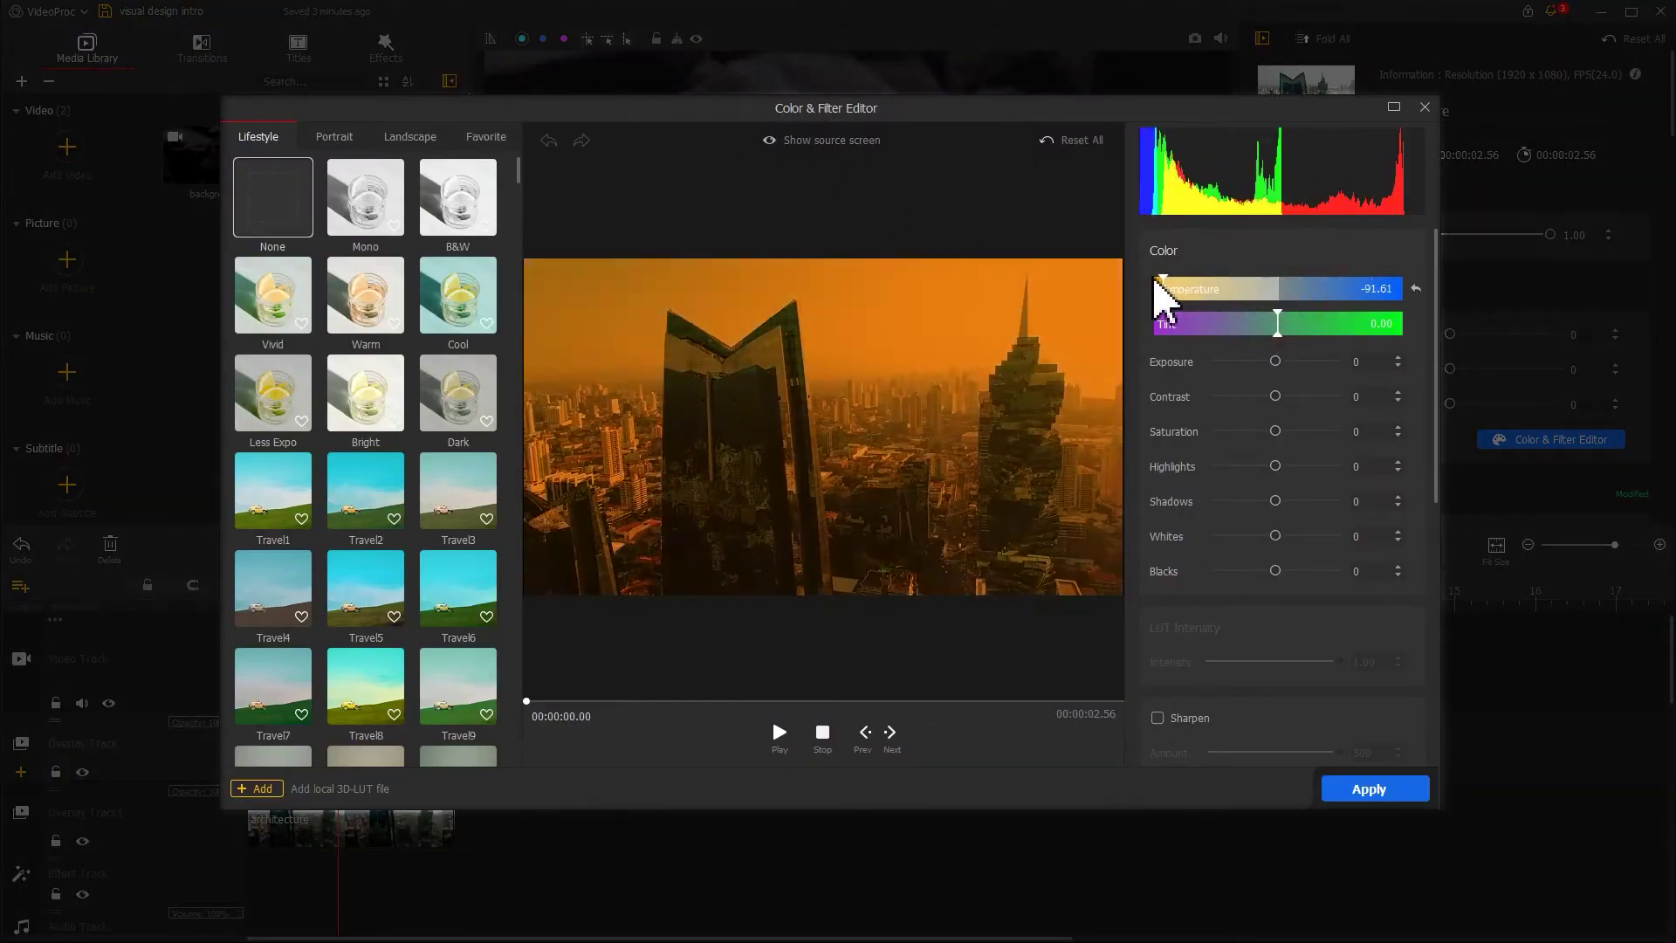
{"action": "left_click_drag", "start_coordinate": [1276, 317], "coordinate": [1145, 320]}
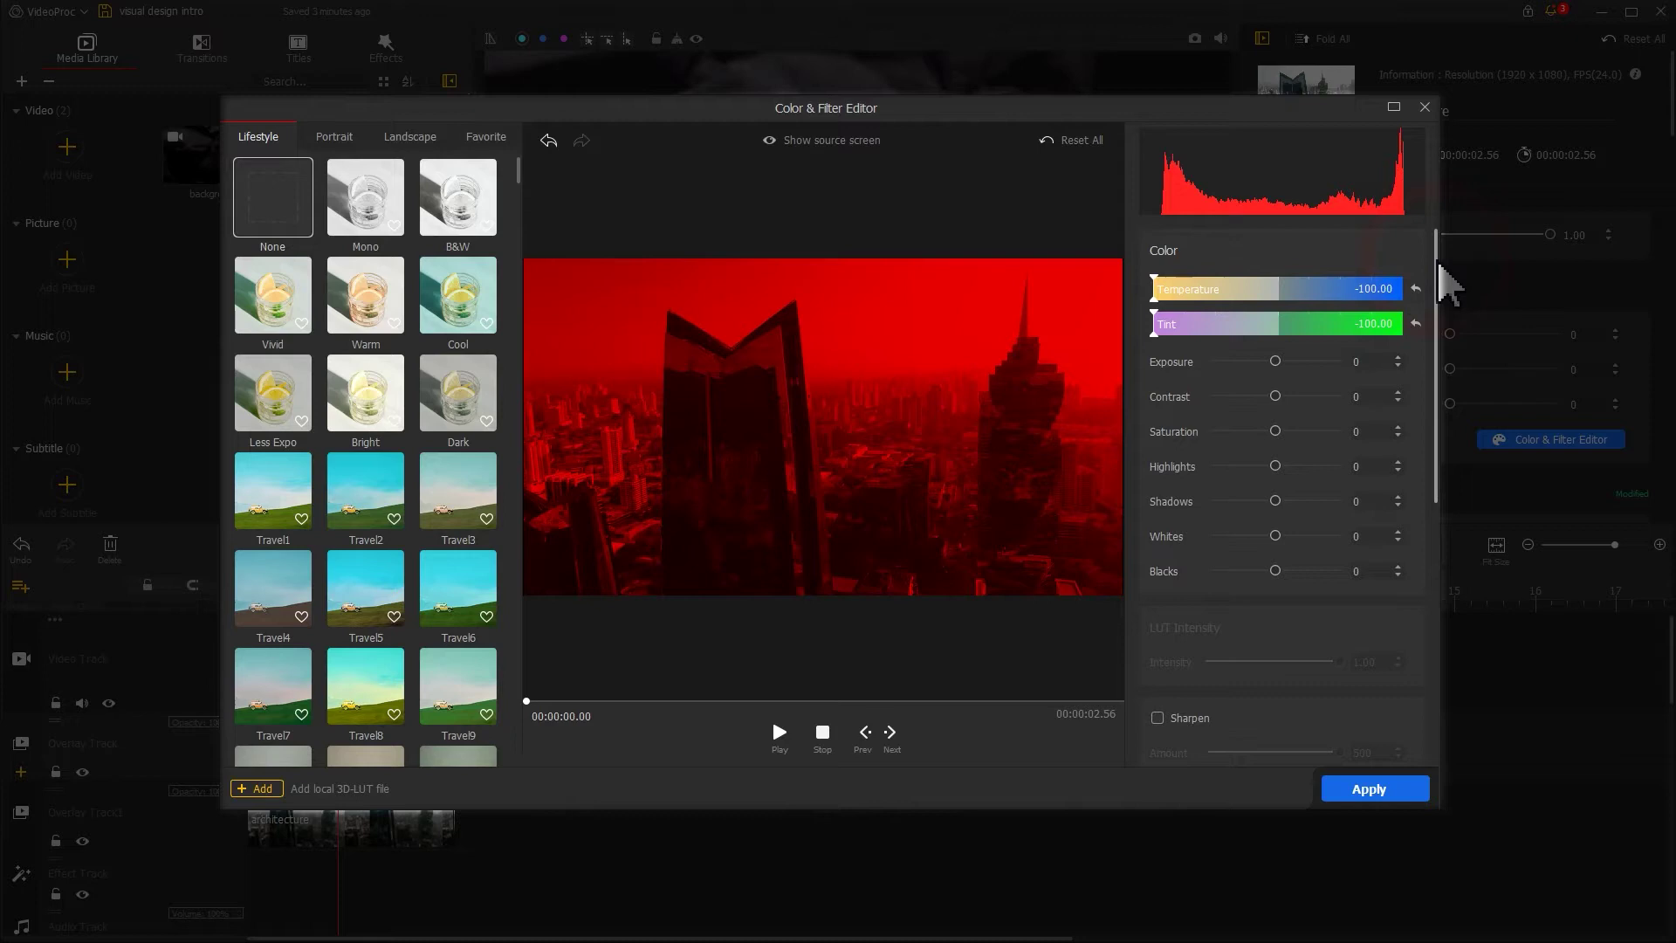
{"action": "left_click_drag", "start_coordinate": [1439, 265], "coordinate": [1458, 583]}
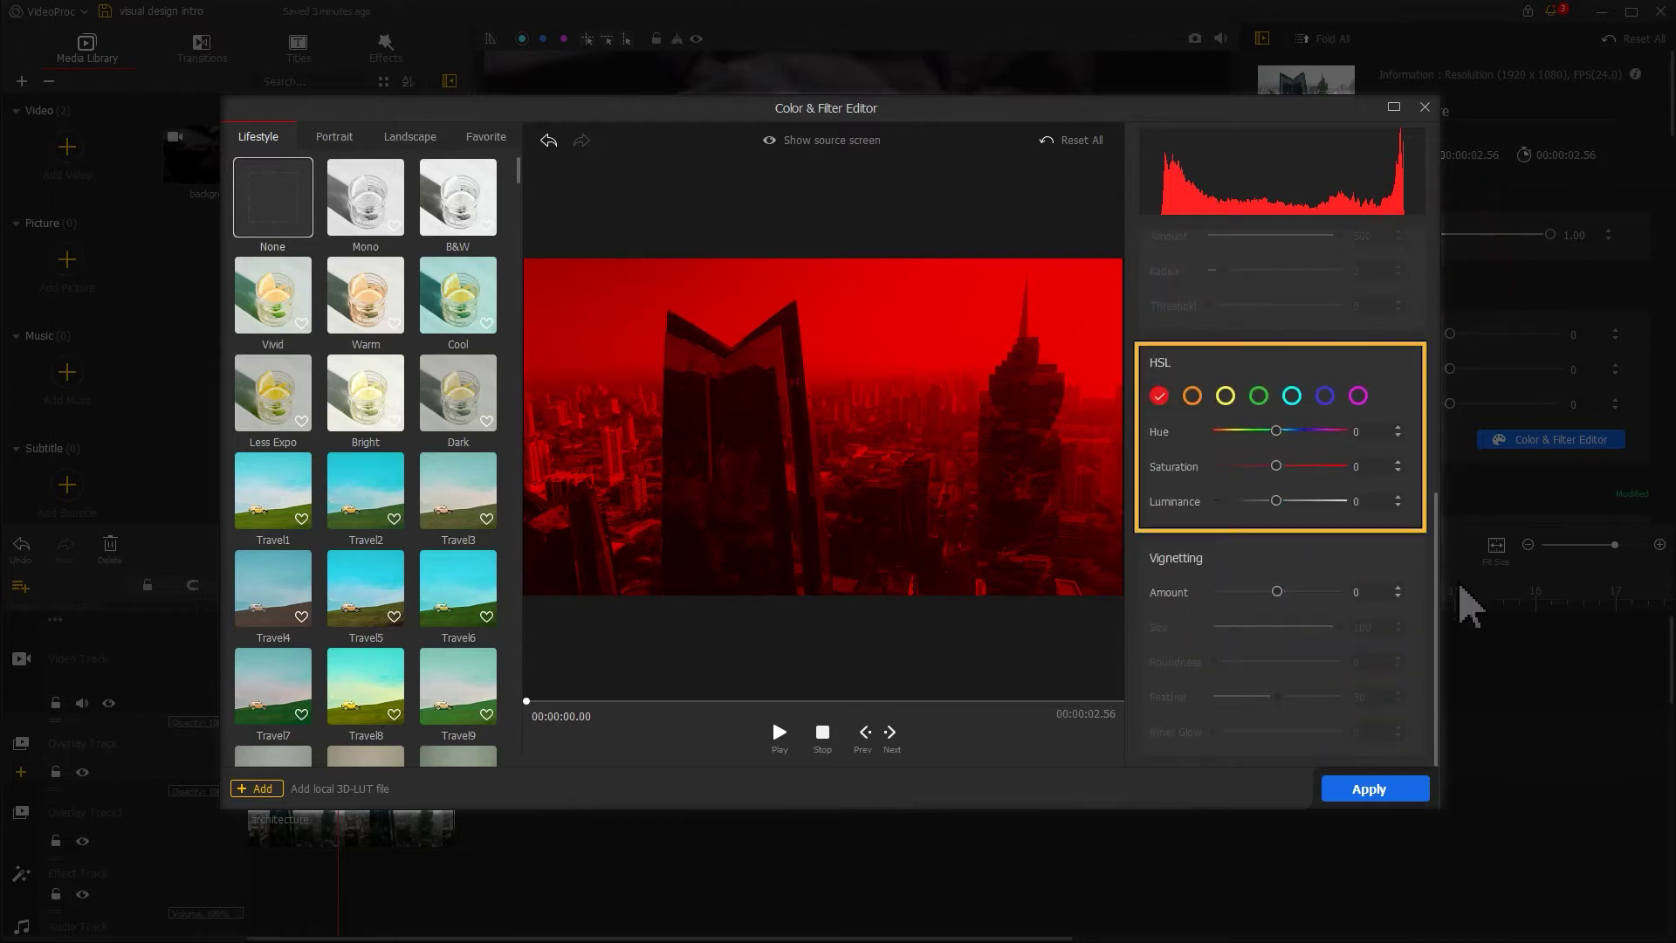
{"action": "left_click_drag", "start_coordinate": [1280, 431], "coordinate": [1294, 467]}
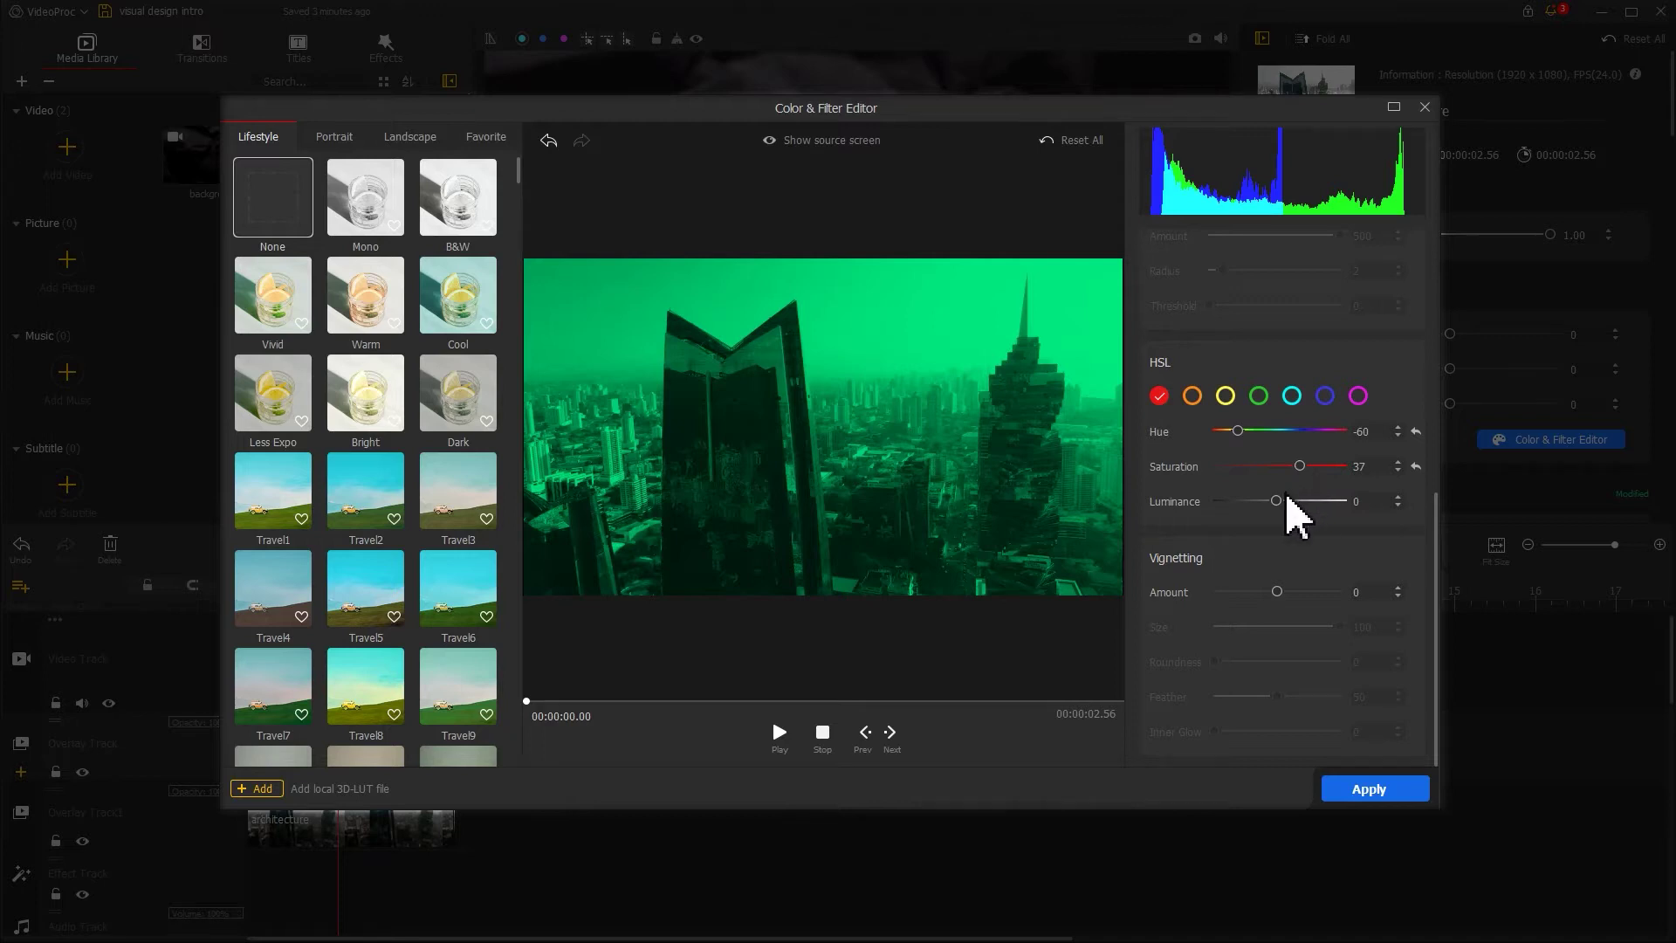
{"action": "left_click_drag", "start_coordinate": [1286, 496], "coordinate": [1275, 501]}
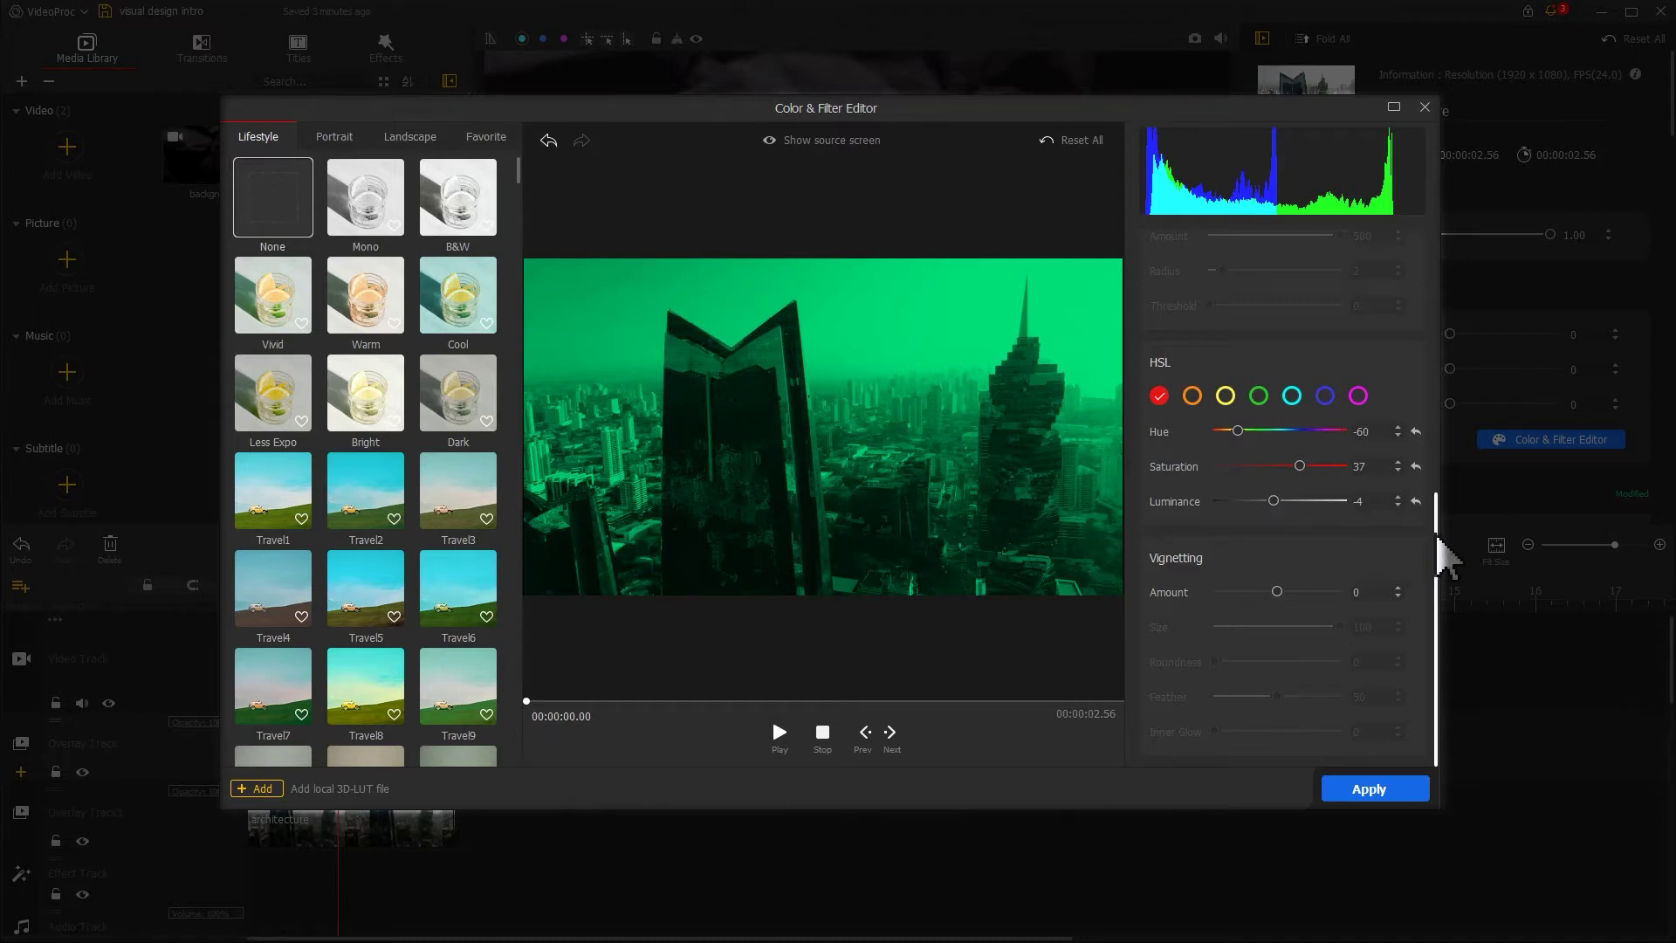
Step: Lower Exposure to -27 with Contrast -100 and Saturation -19, compare with the source, and apply
{"action": "left_click_drag", "start_coordinate": [1444, 559], "coordinate": [1448, 272]}
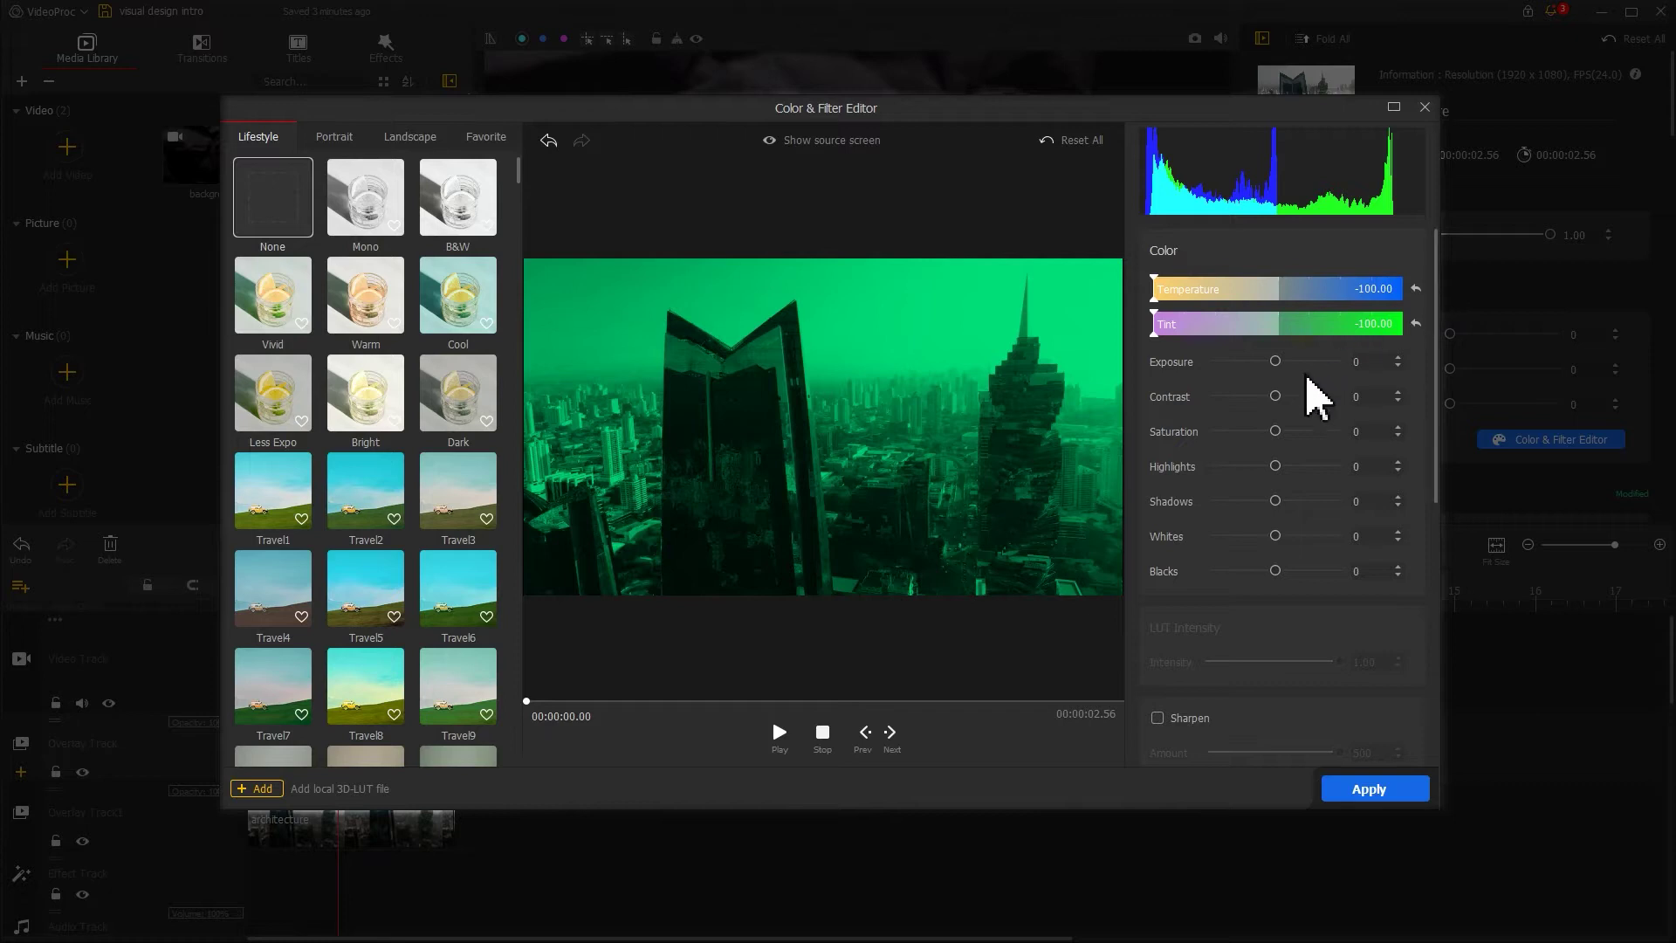
{"action": "left_click_drag", "start_coordinate": [1279, 361], "coordinate": [1265, 433]}
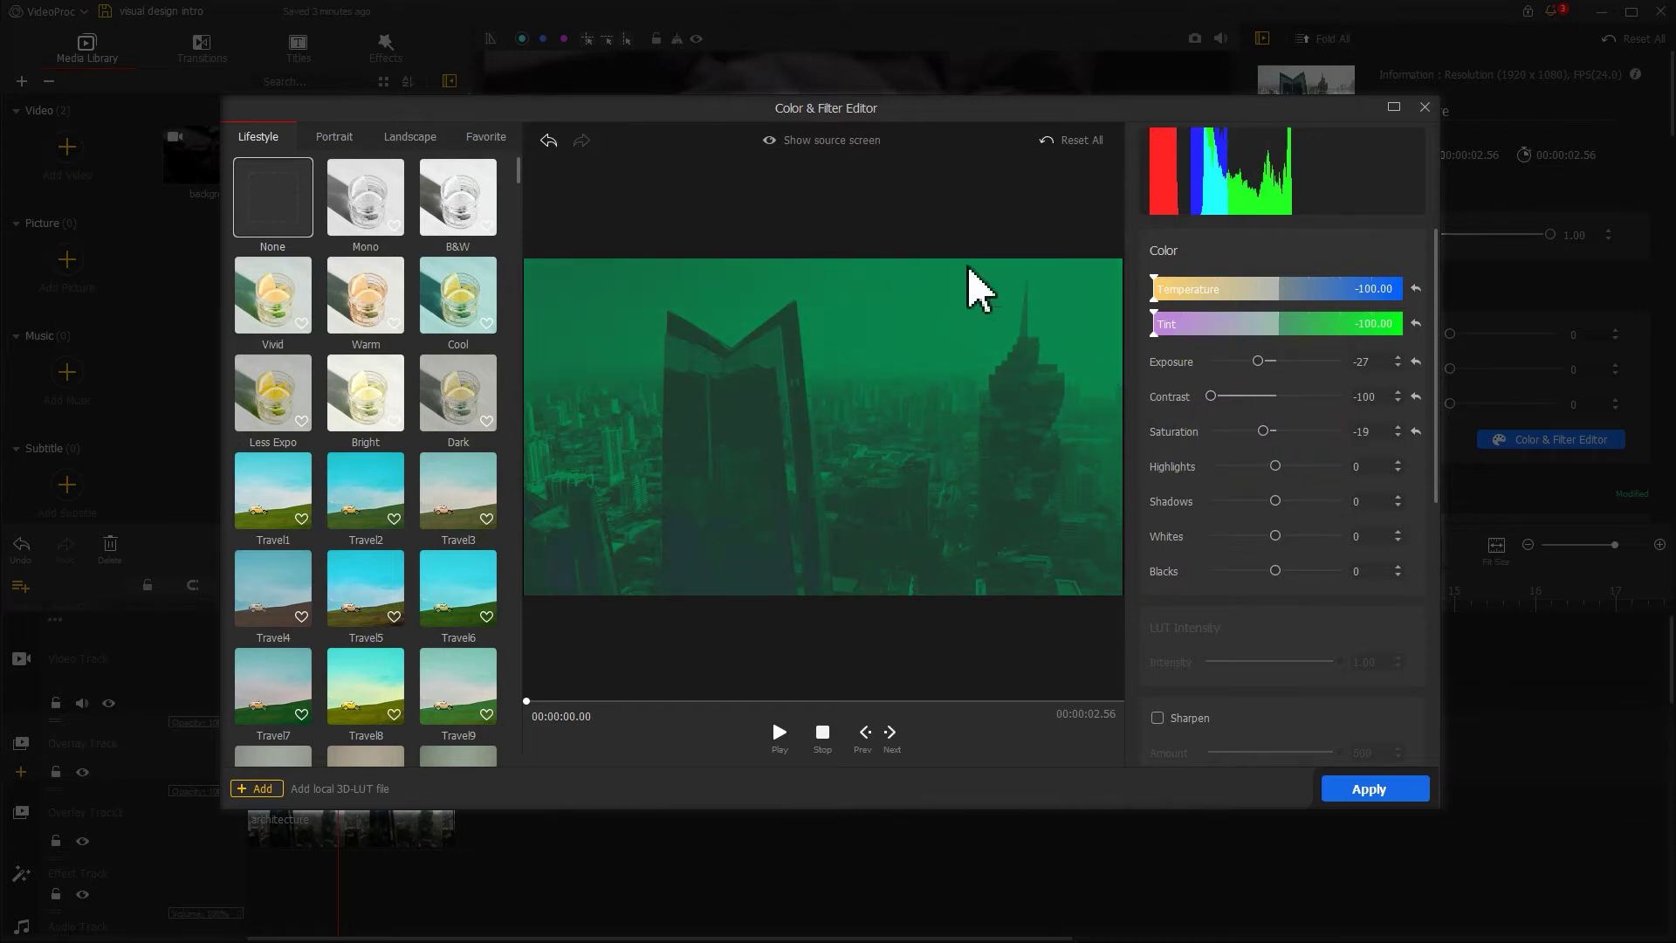
{"action": "left_click", "coordinate": [770, 147]}
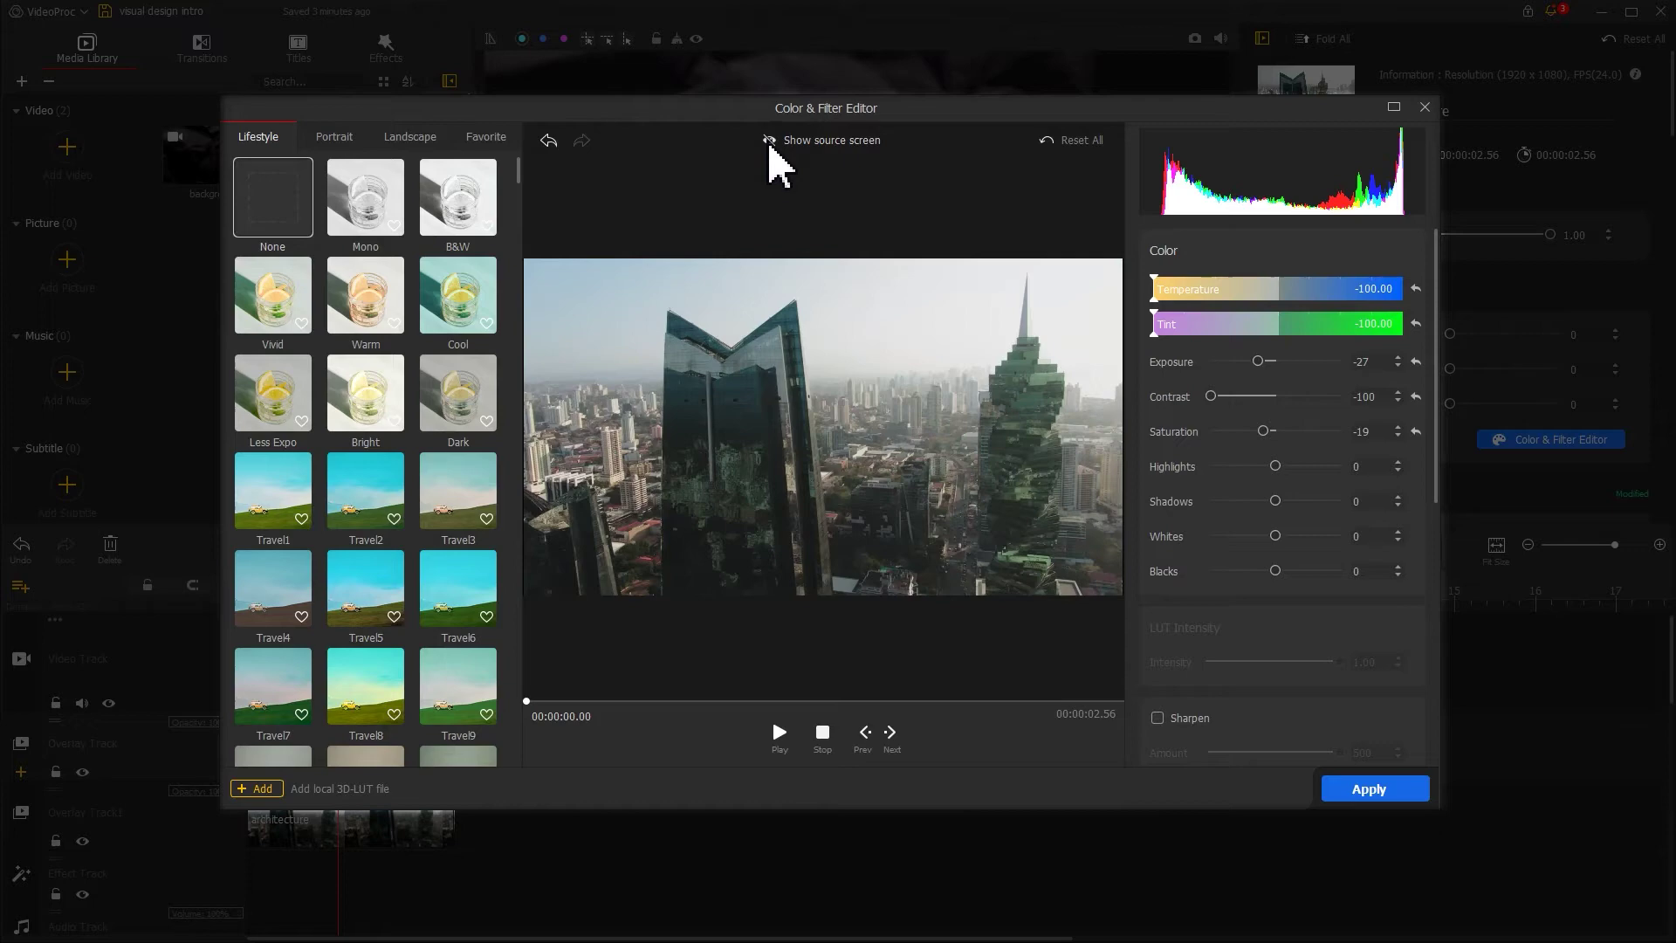
{"action": "left_click", "coordinate": [769, 146]}
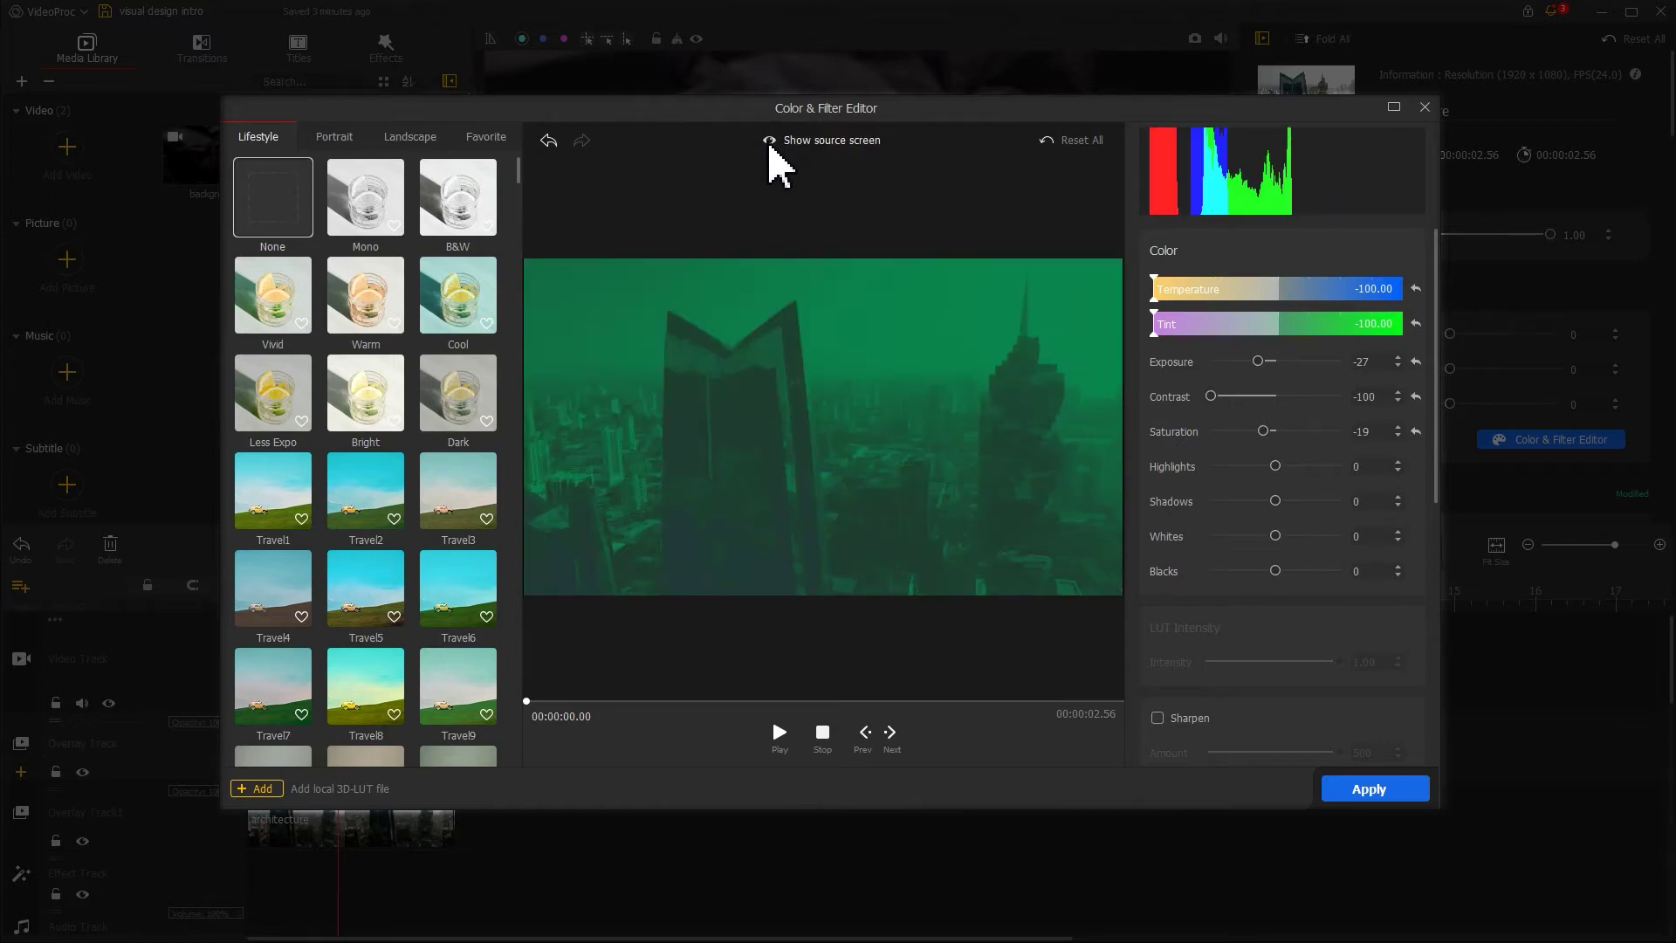
{"action": "left_click", "coordinate": [1384, 790]}
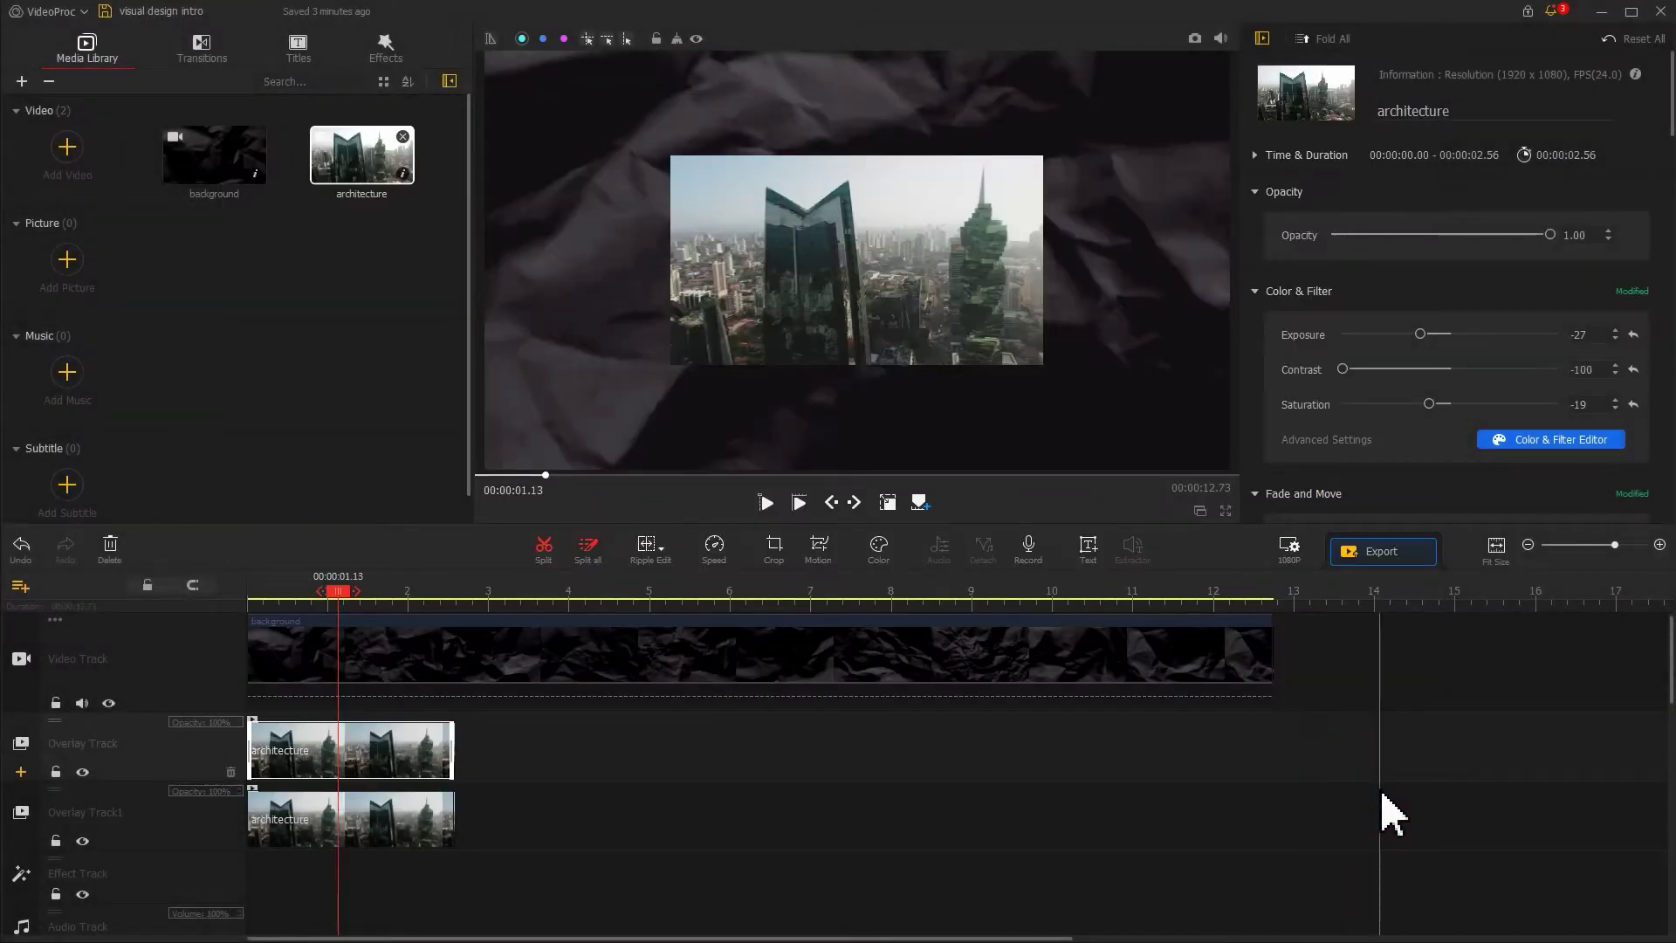
Step: Grade the lower architecture clip with Exposure -27, Contrast -82, Saturation -100 and apply it
{"action": "left_click", "coordinate": [378, 830]}
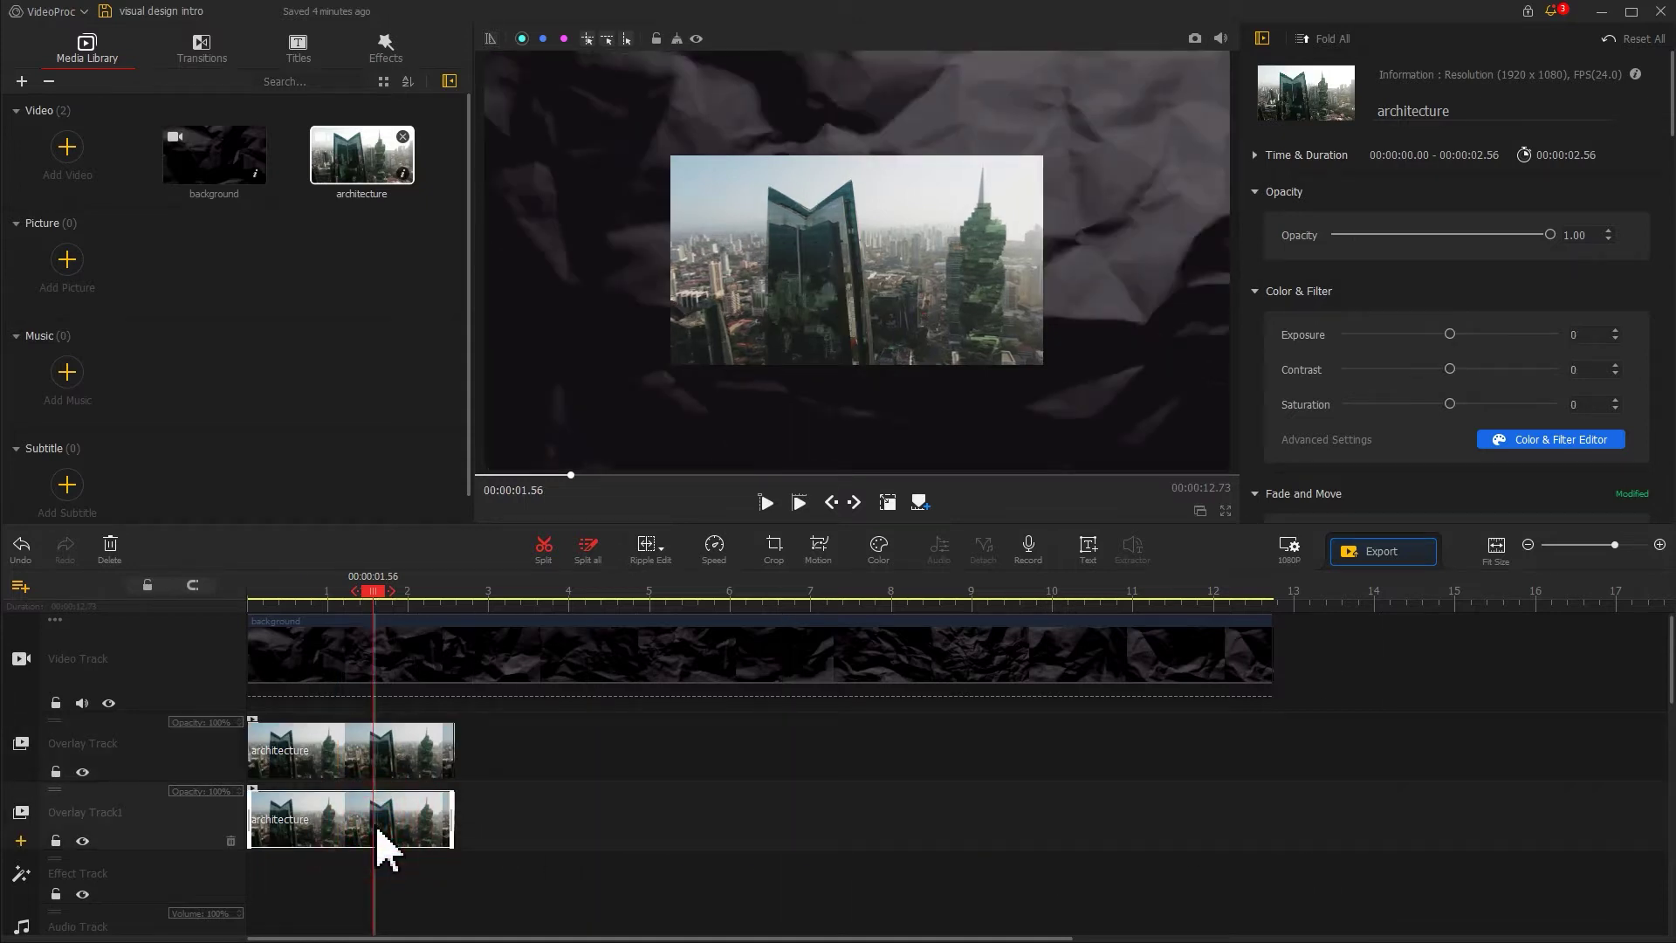
{"action": "left_click", "coordinate": [880, 548]}
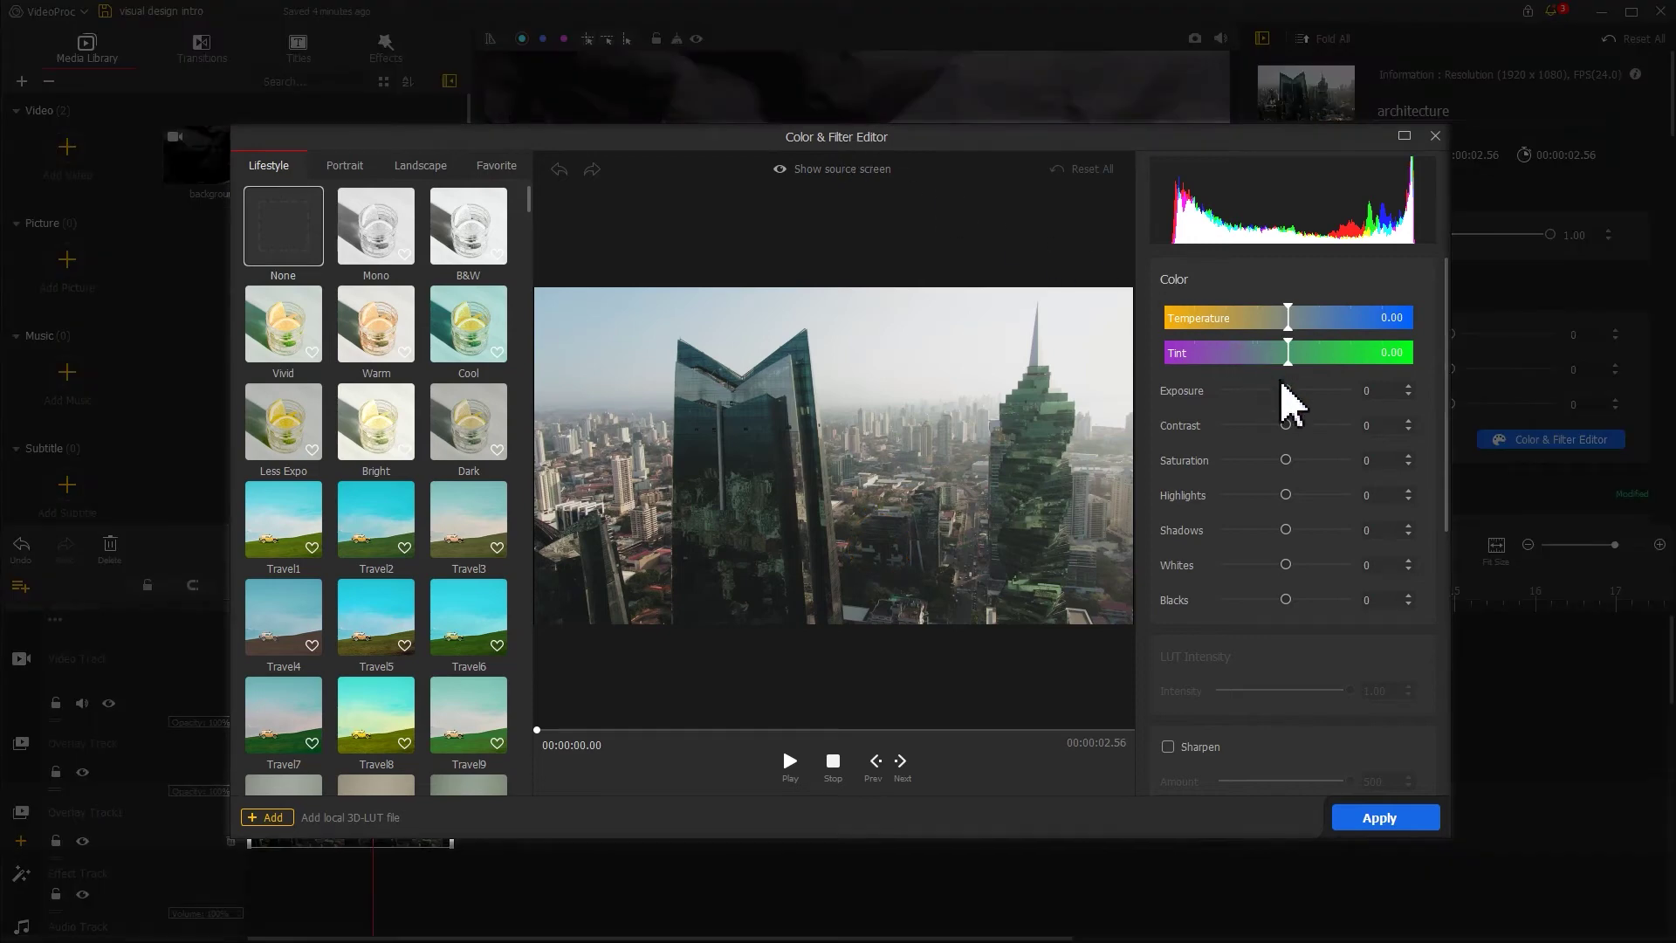
{"action": "left_click_drag", "start_coordinate": [1283, 389], "coordinate": [1187, 460]}
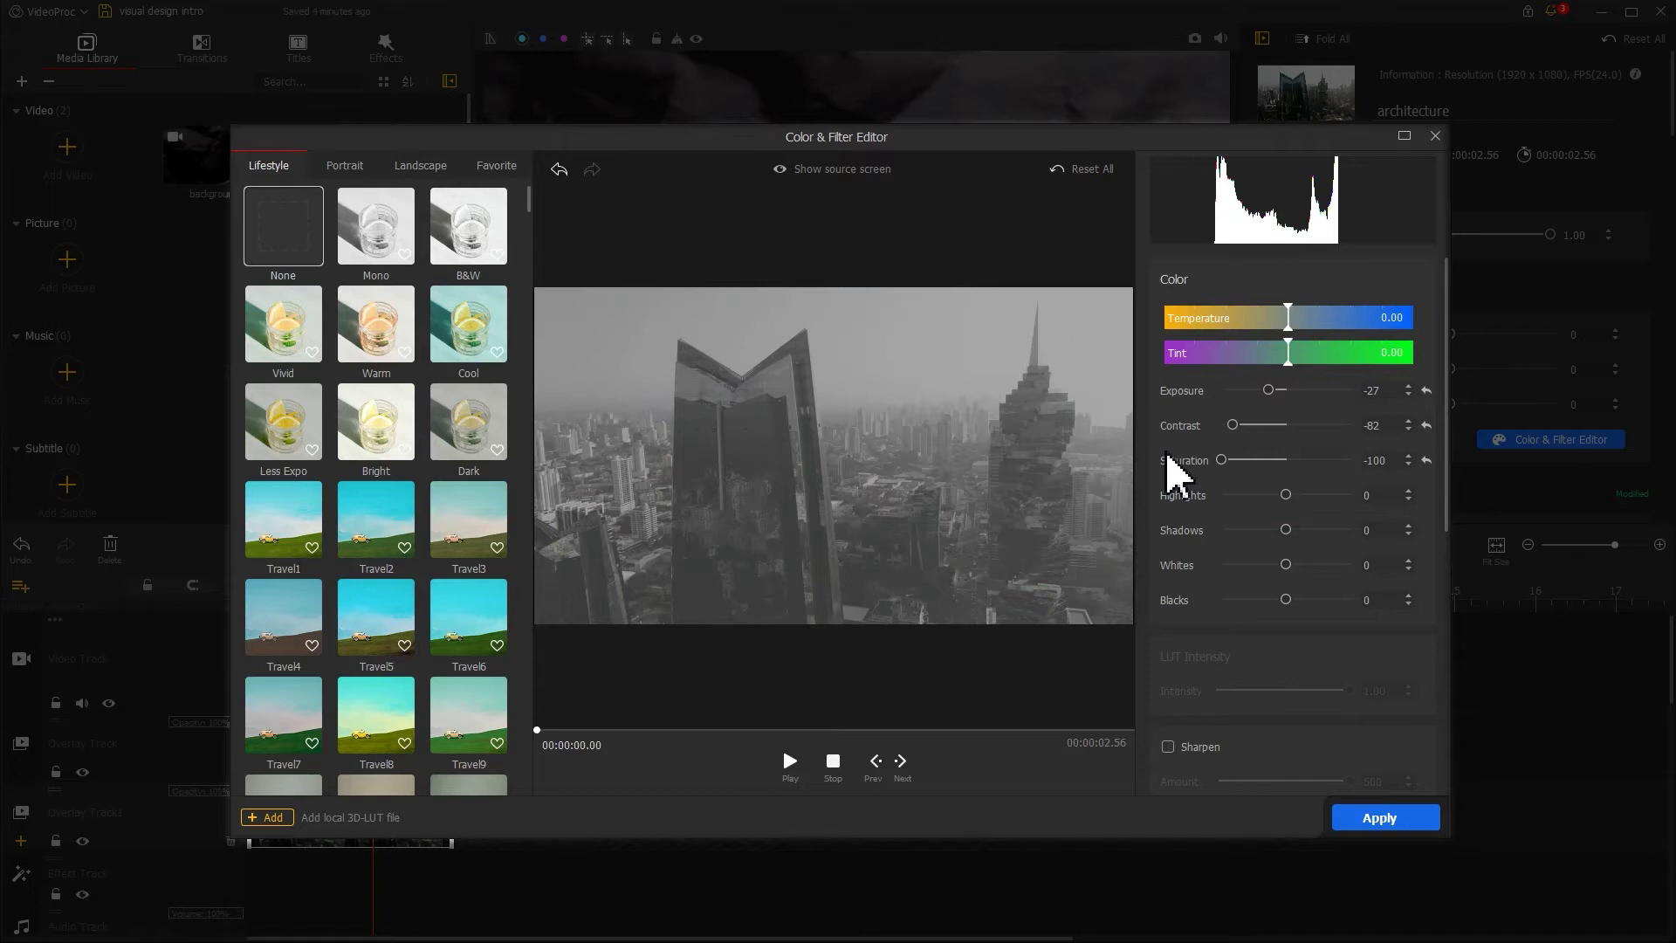
{"action": "left_click", "coordinate": [807, 174]}
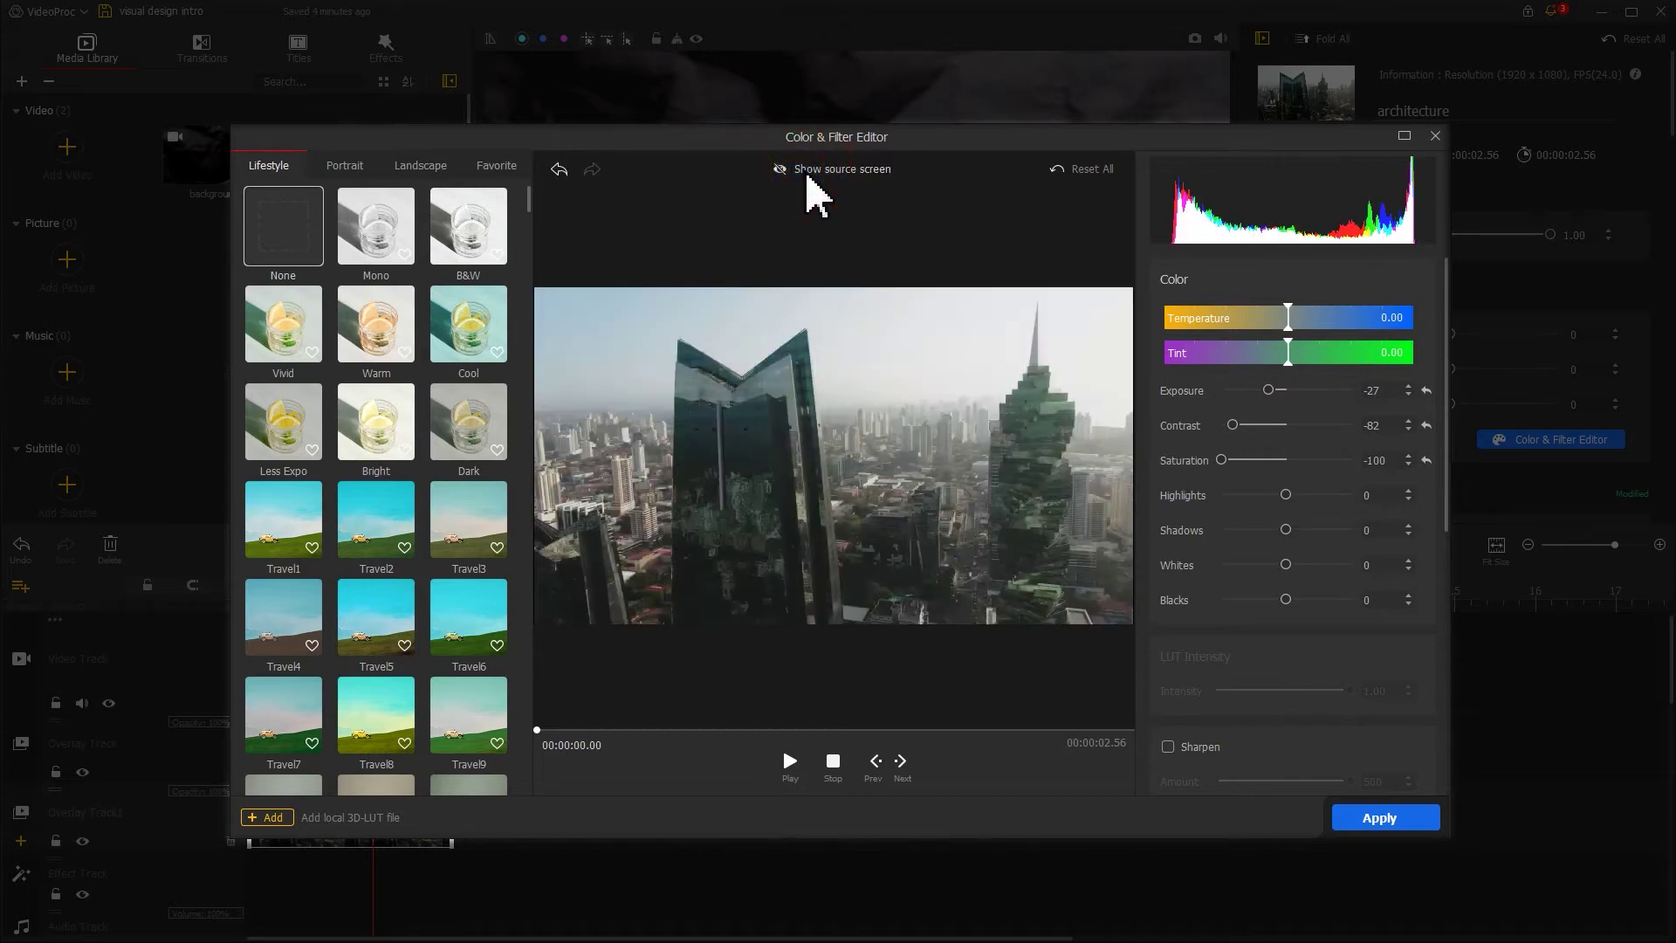
{"action": "left_click", "coordinate": [807, 175]}
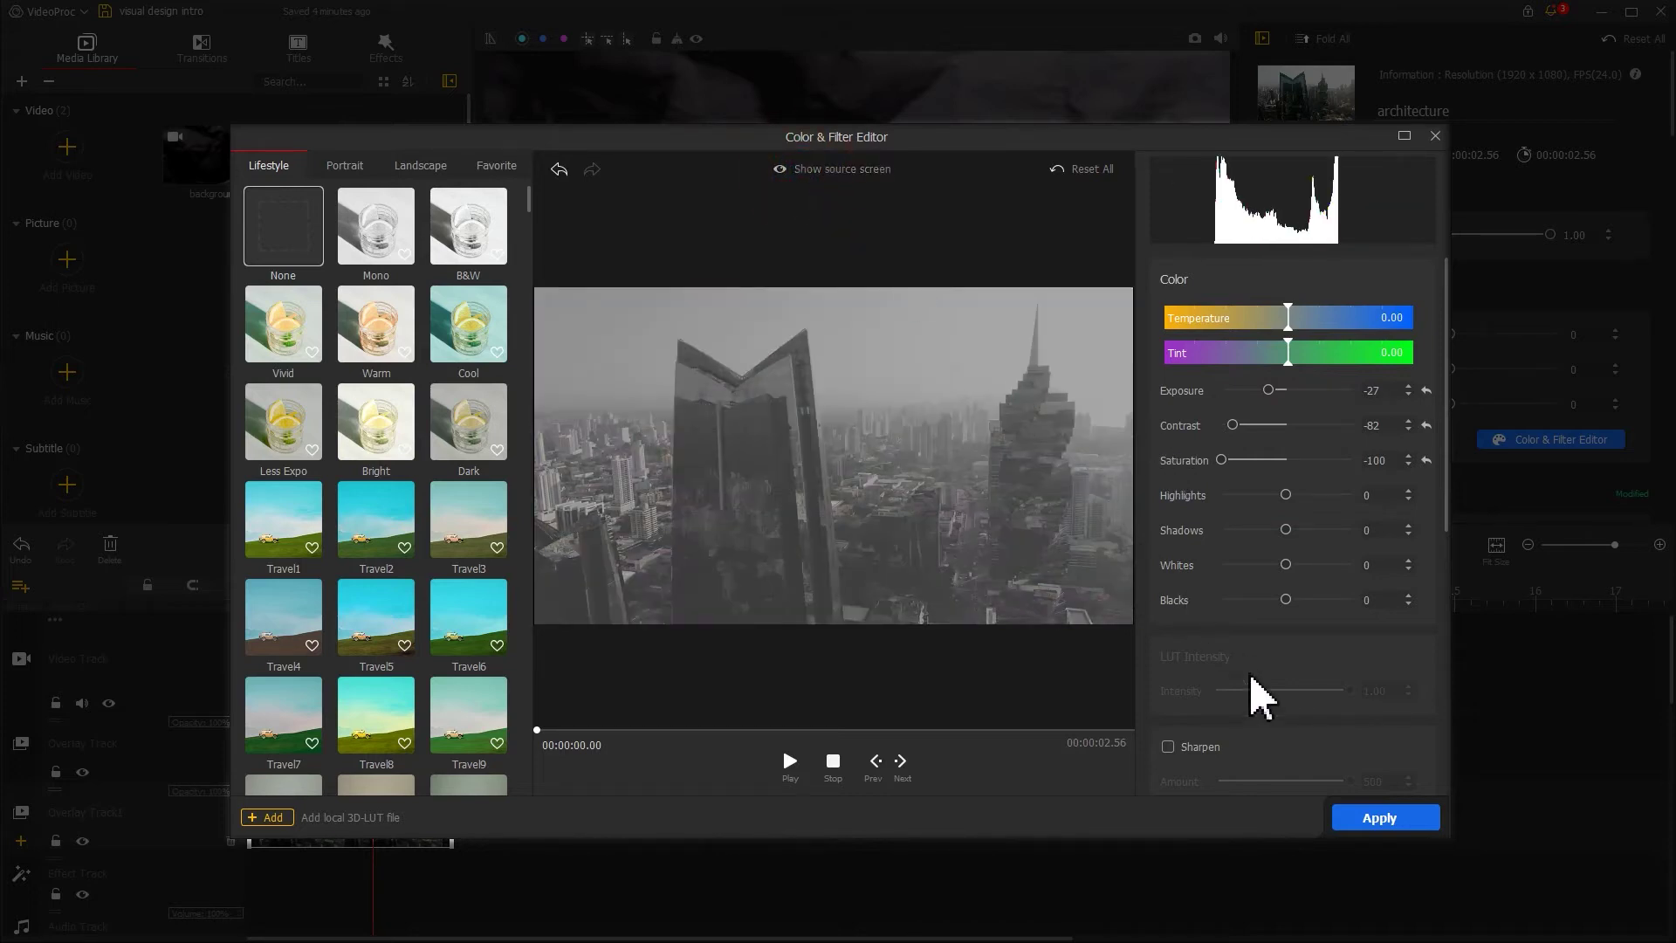
{"action": "left_click", "coordinate": [1377, 824]}
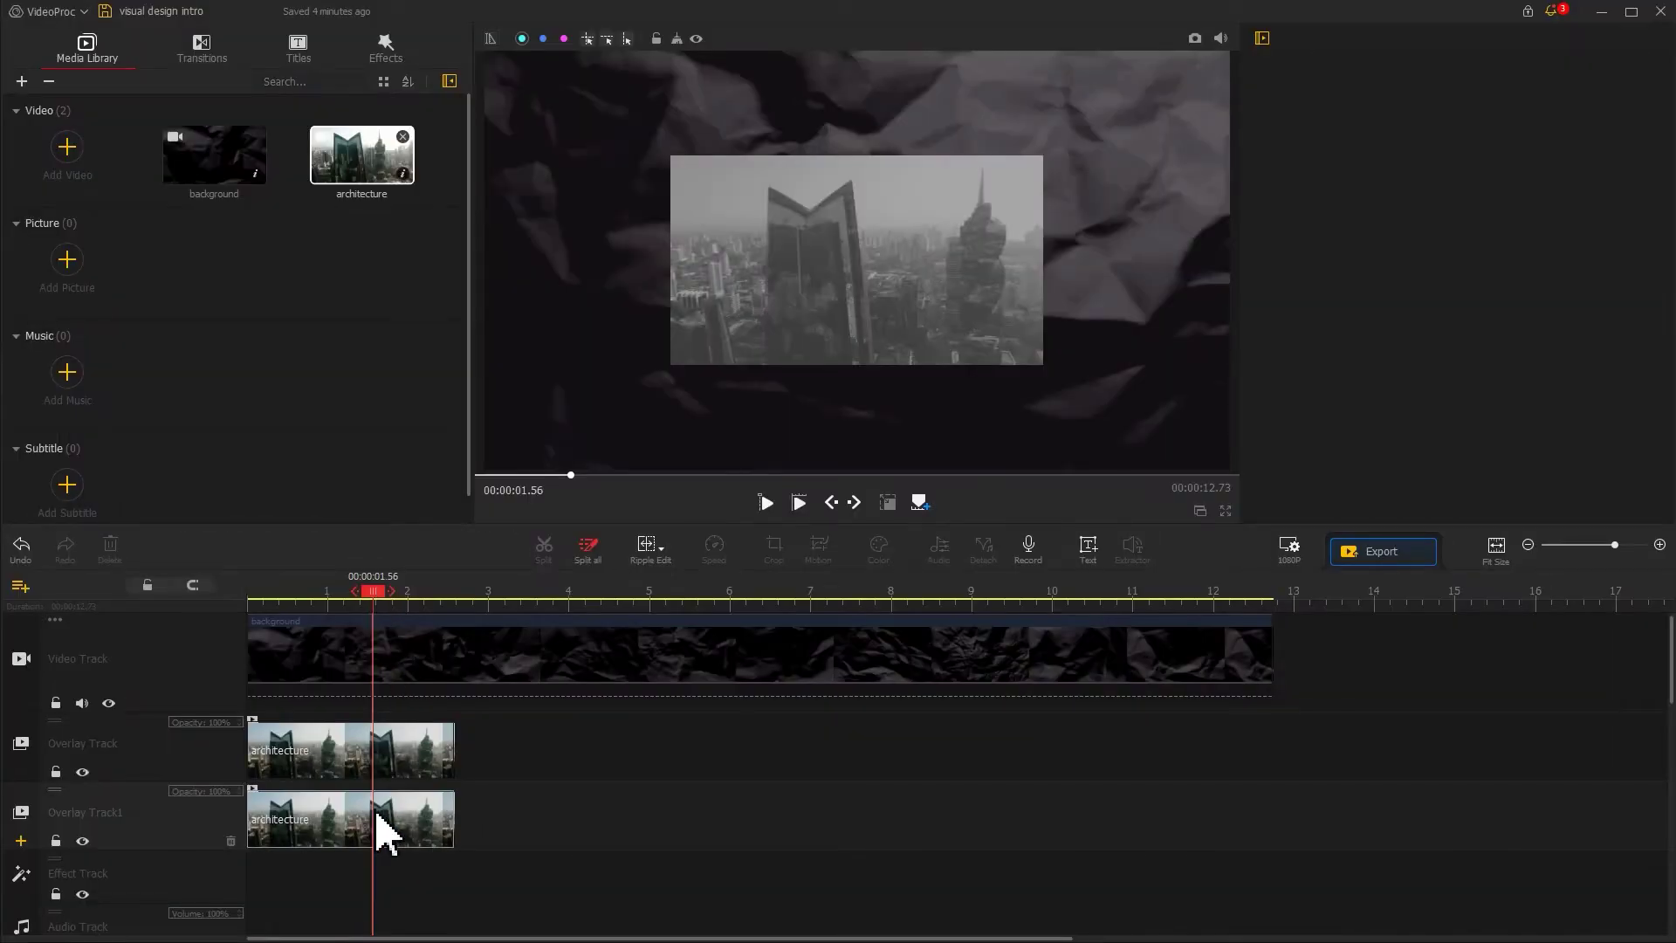
Step: Scale down both overlays, moving the grey one upper right and the green one lower left
{"action": "left_click", "coordinate": [382, 831]}
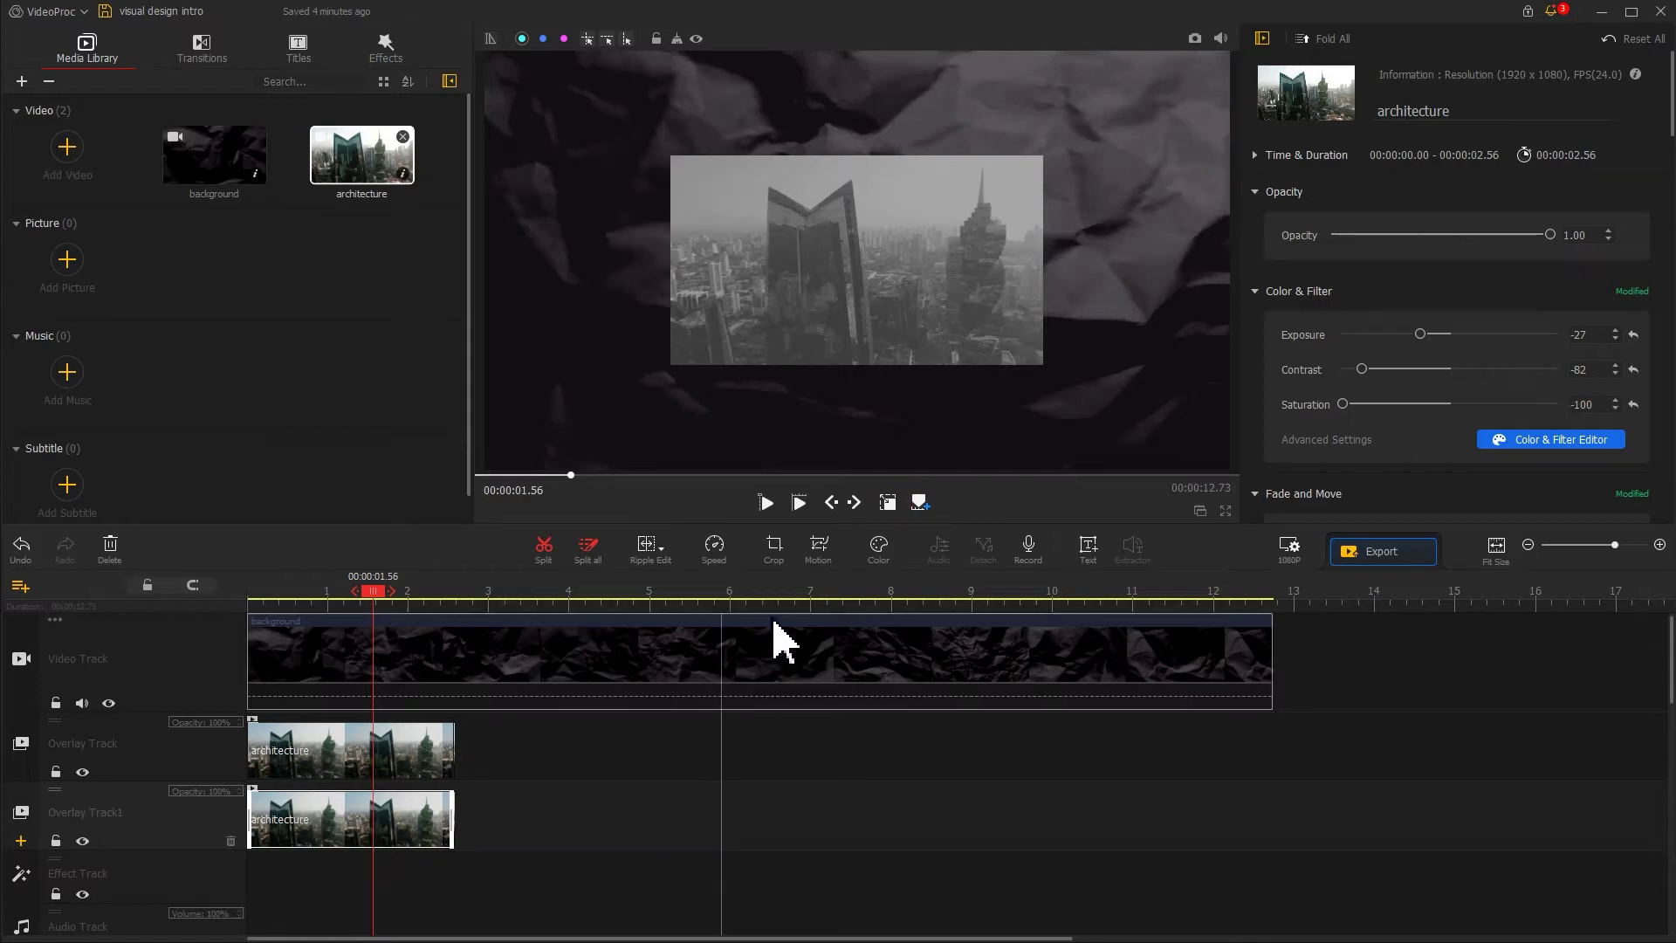
{"action": "left_click", "coordinate": [888, 504]}
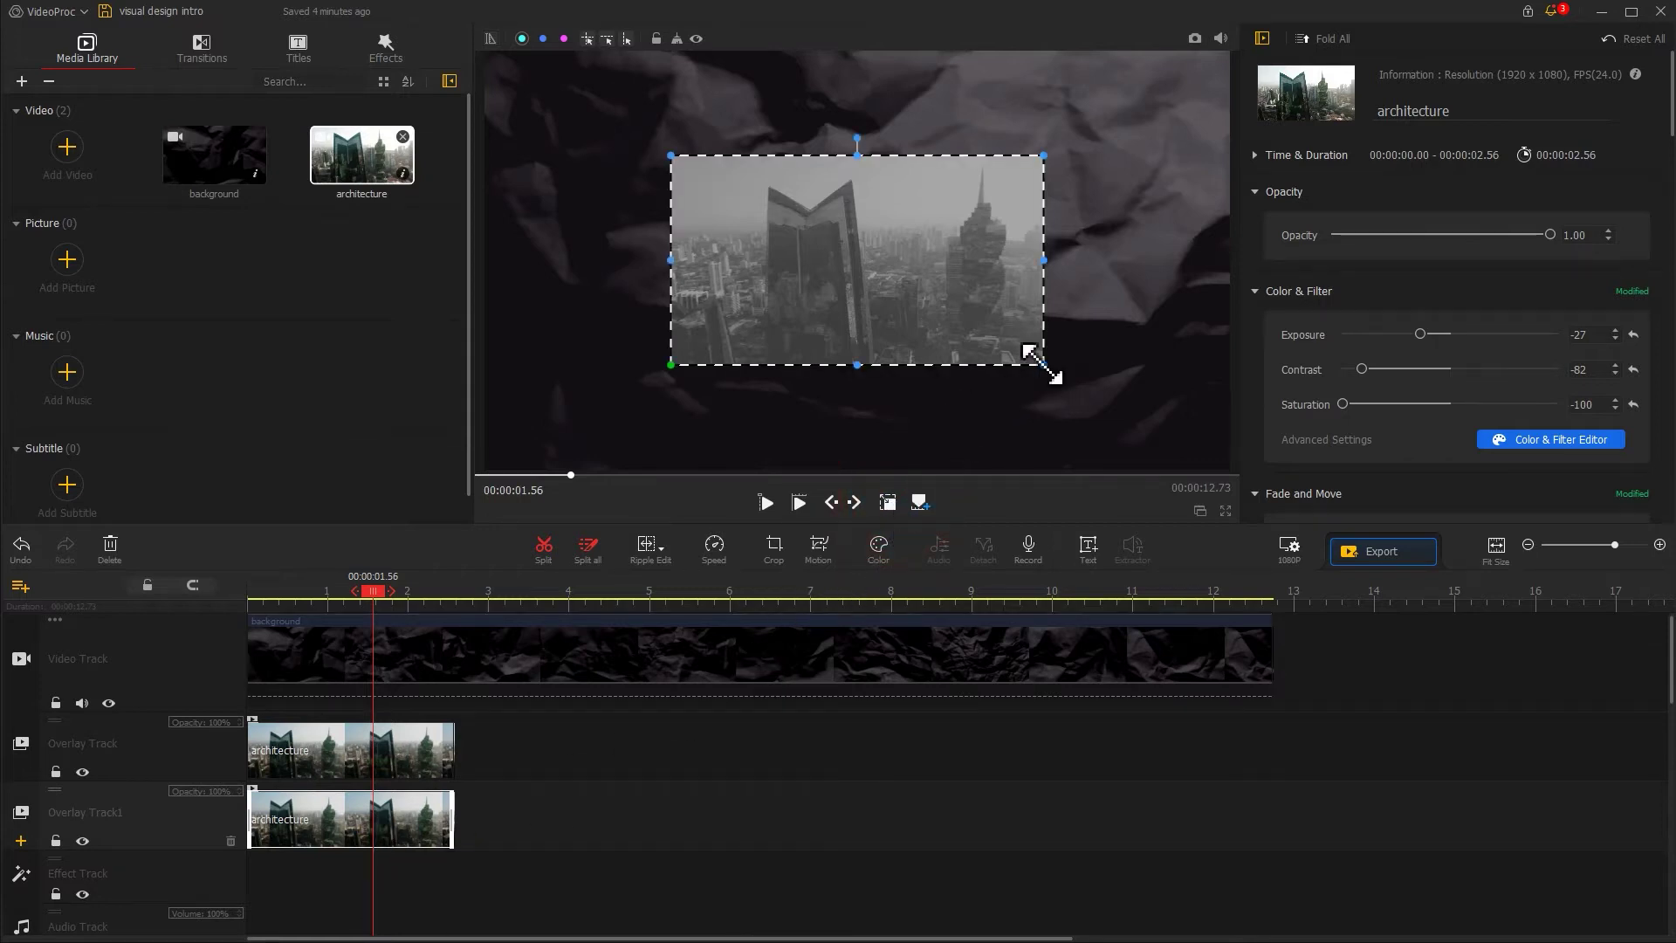
{"action": "left_click_drag", "start_coordinate": [1042, 364], "coordinate": [1003, 344]}
{"action": "left_click", "coordinate": [1000, 359]}
{"action": "left_click_drag", "start_coordinate": [891, 250], "coordinate": [1045, 189]}
{"action": "left_click_drag", "start_coordinate": [789, 278], "coordinate": [633, 387]}
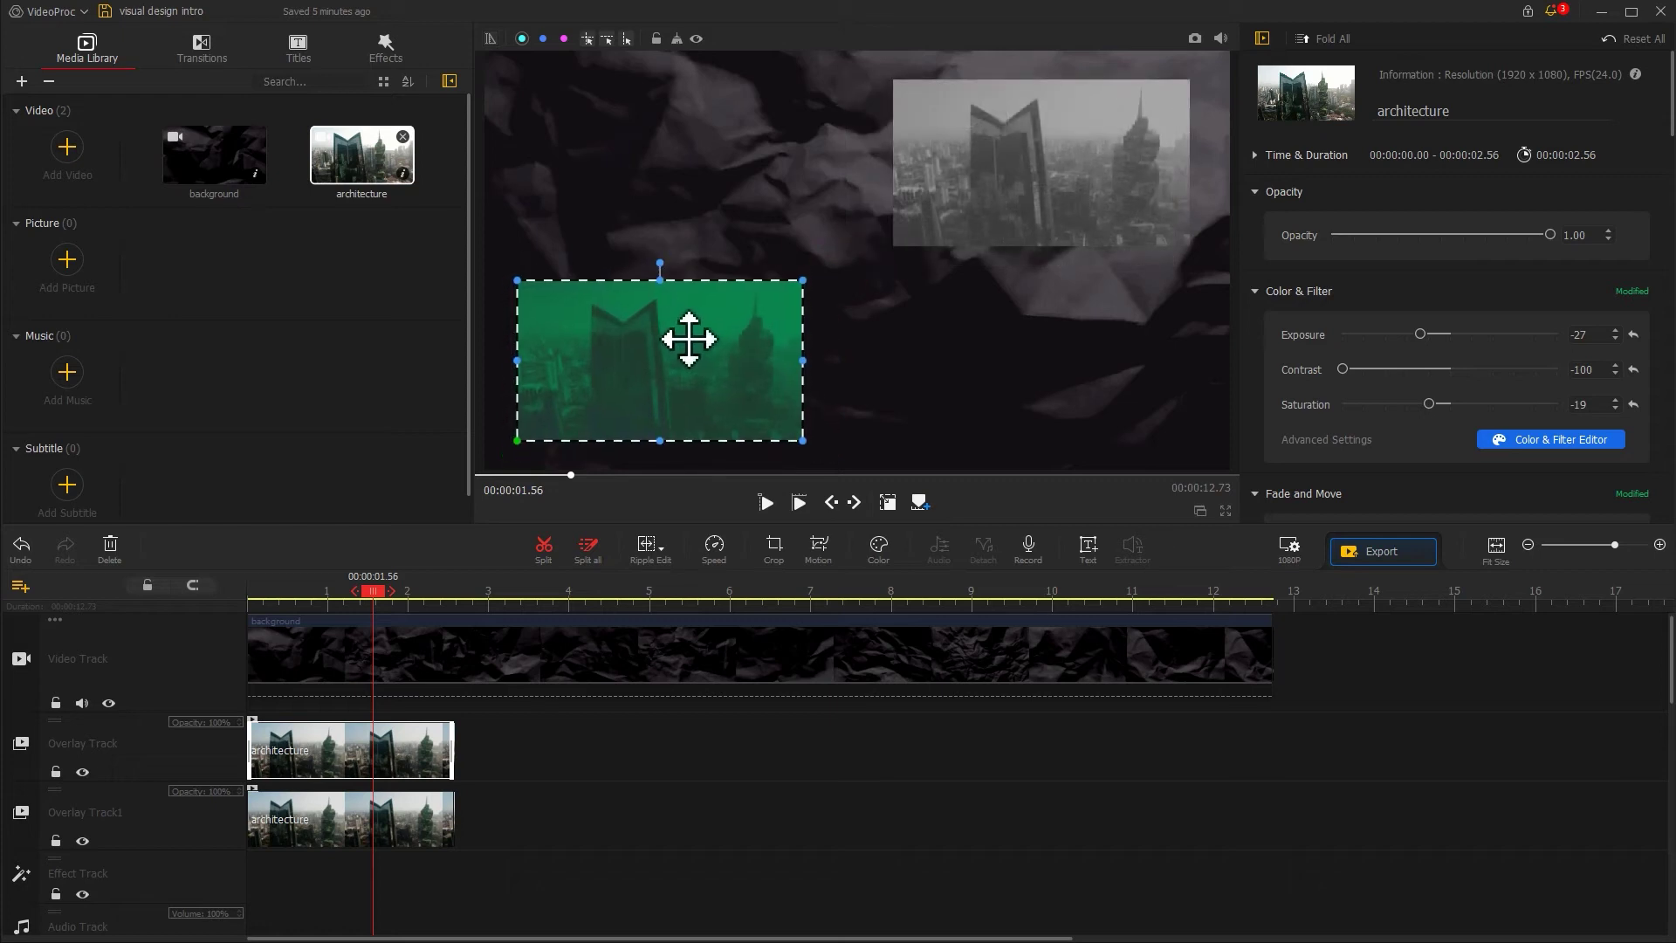
{"action": "left_click", "coordinate": [887, 509]}
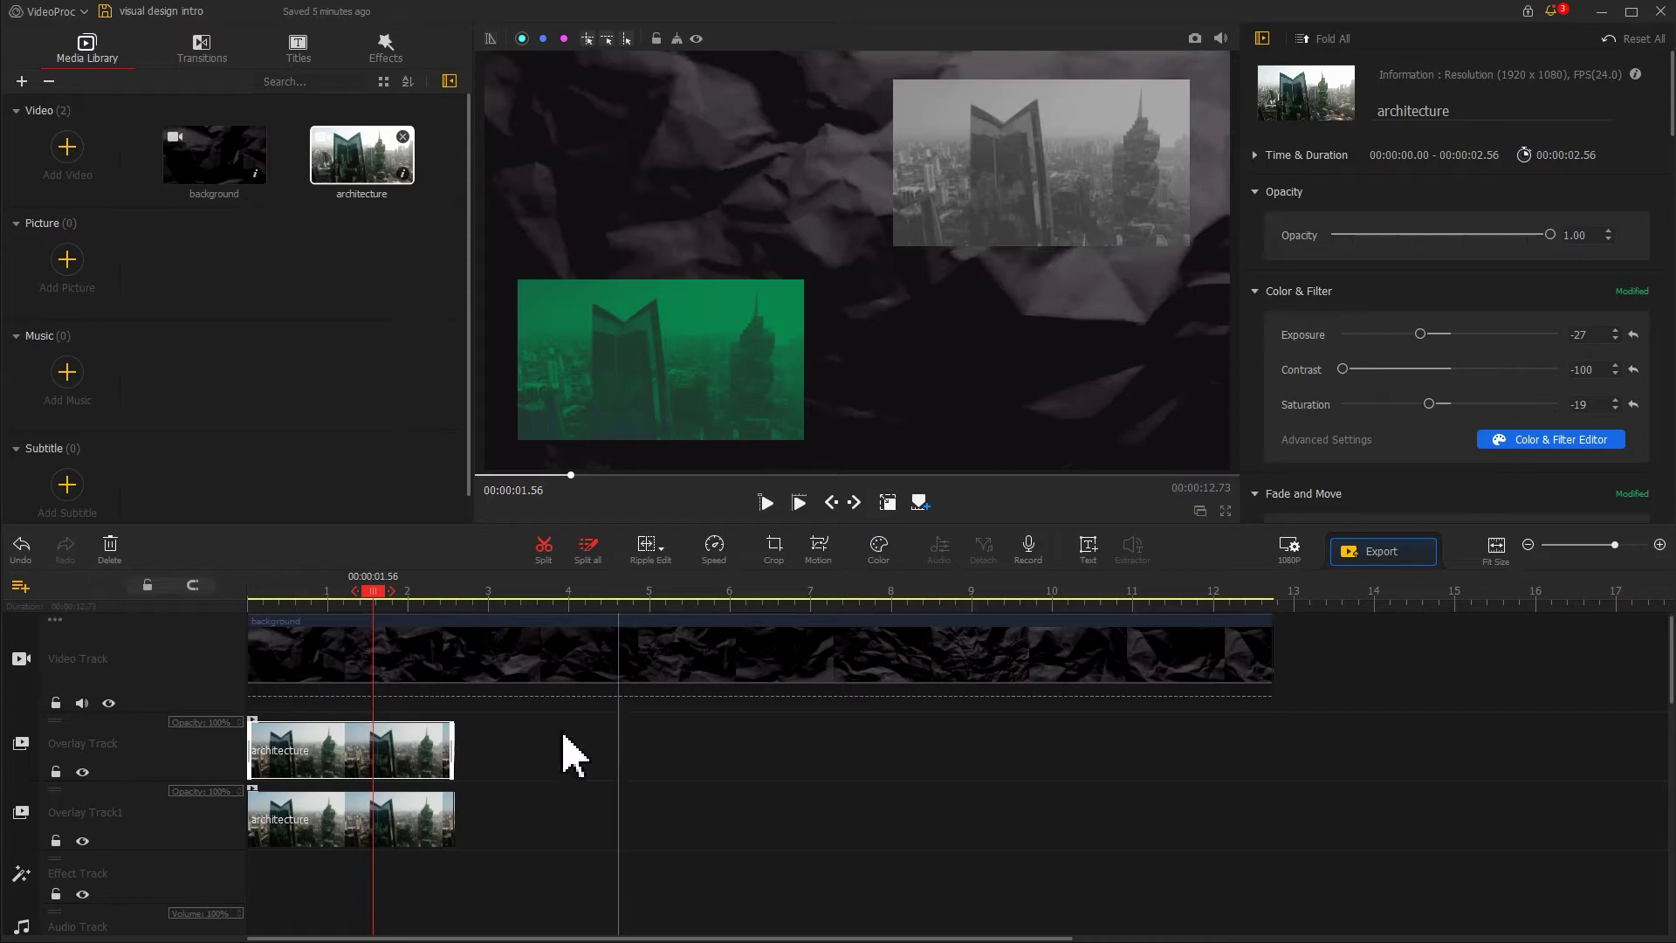
Step: Give the green overlay a Move In slide-in of about 0.15 s and preview it
{"action": "left_click", "coordinate": [387, 749]}
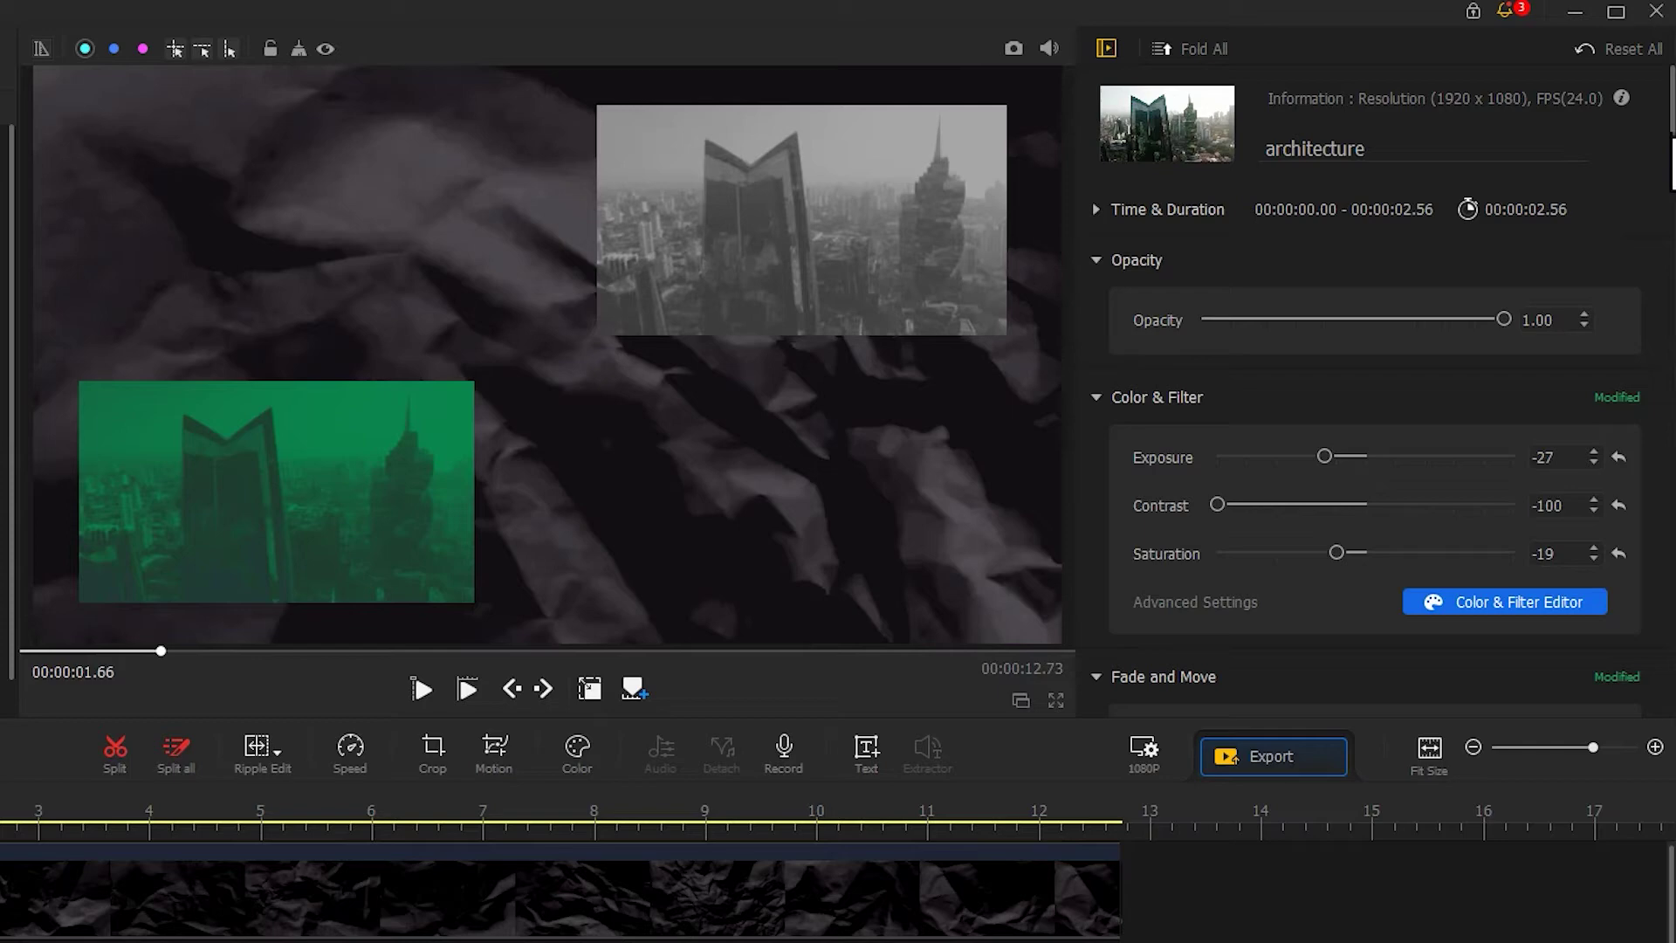
{"action": "scroll", "coordinate": [1379, 392], "scroll_direction": "down", "scroll_amount": 6}
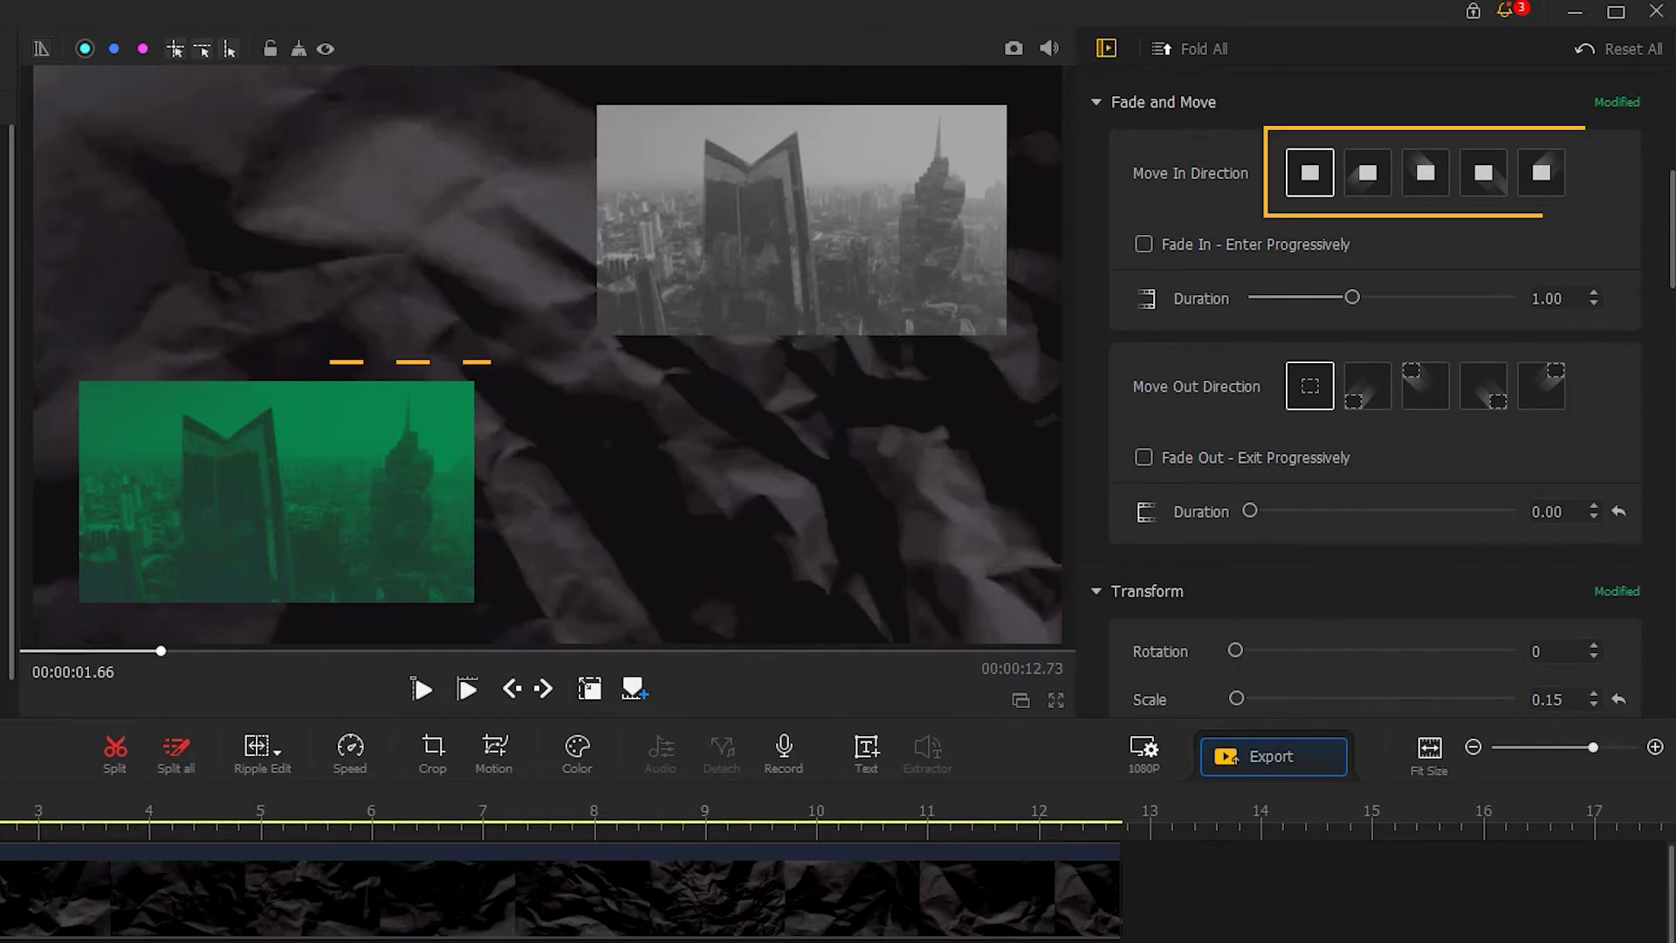
{"action": "left_click", "coordinate": [1369, 182]}
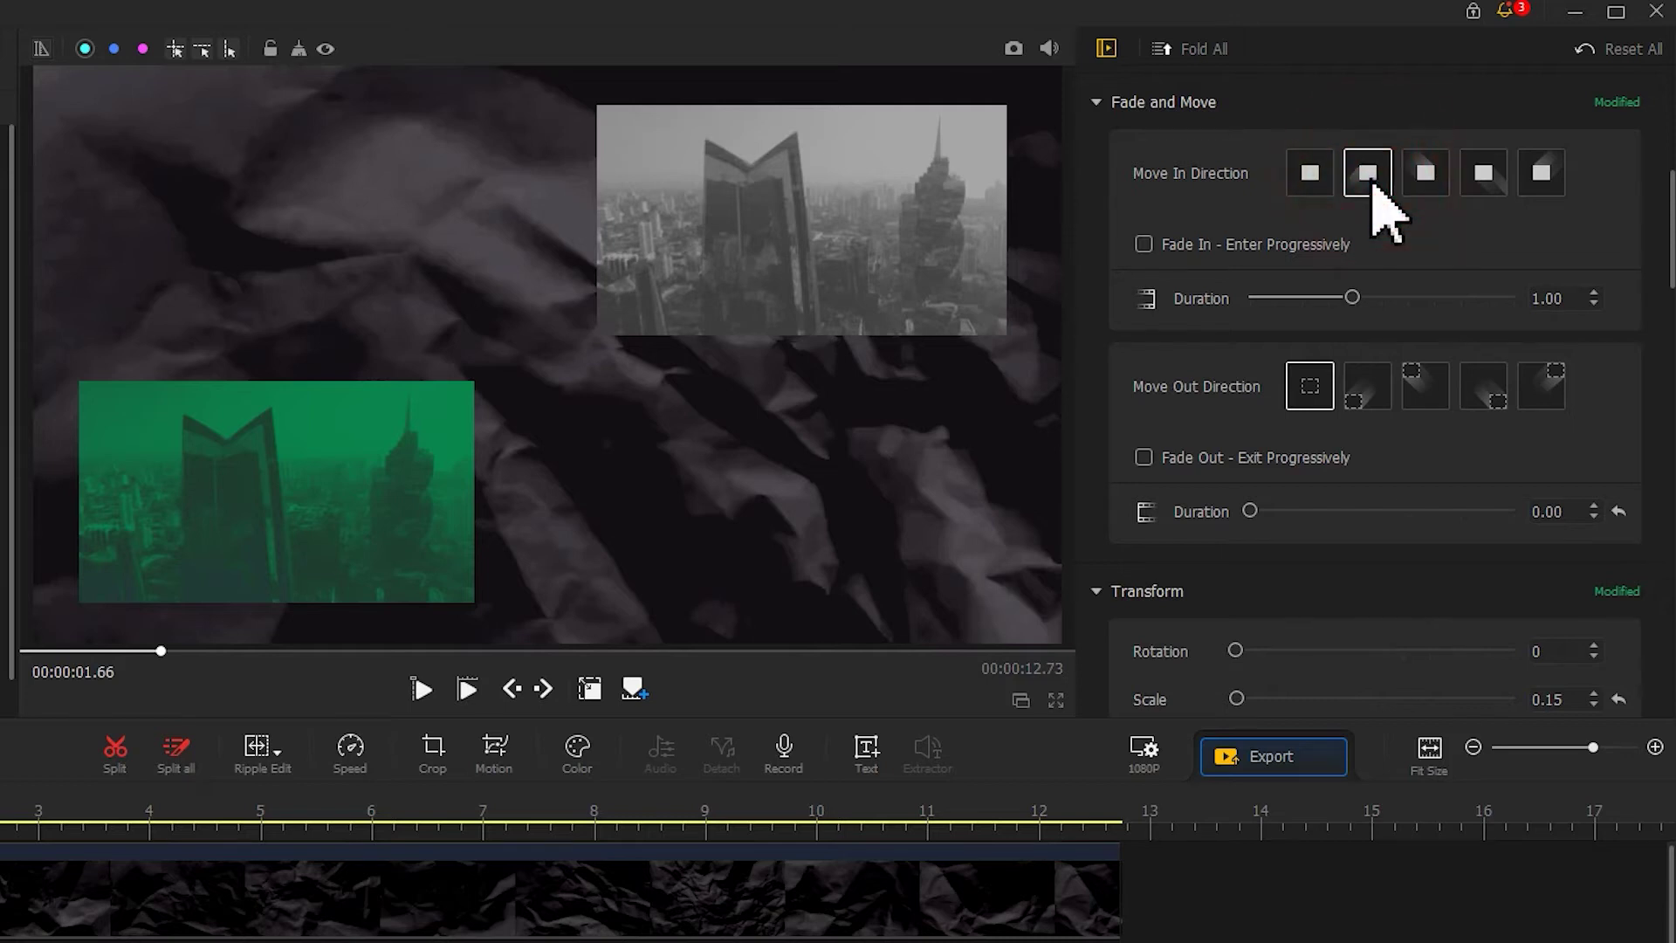
{"action": "left_click_drag", "start_coordinate": [1352, 297], "coordinate": [1269, 298]}
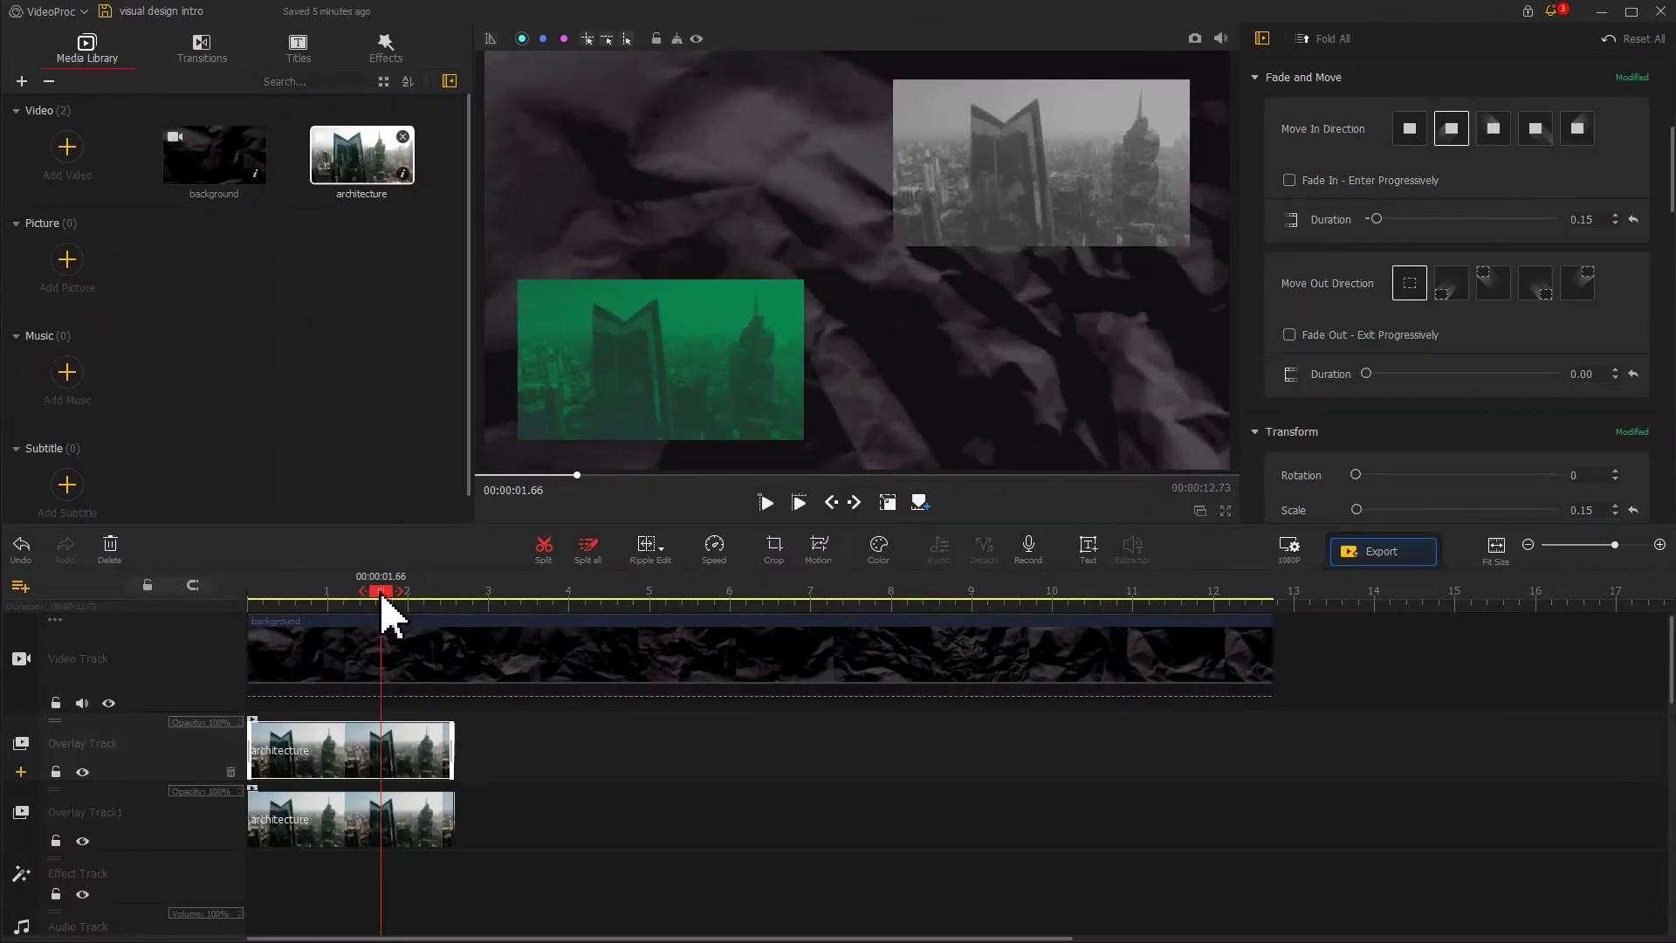
{"action": "left_click_drag", "start_coordinate": [381, 597], "coordinate": [225, 617]}
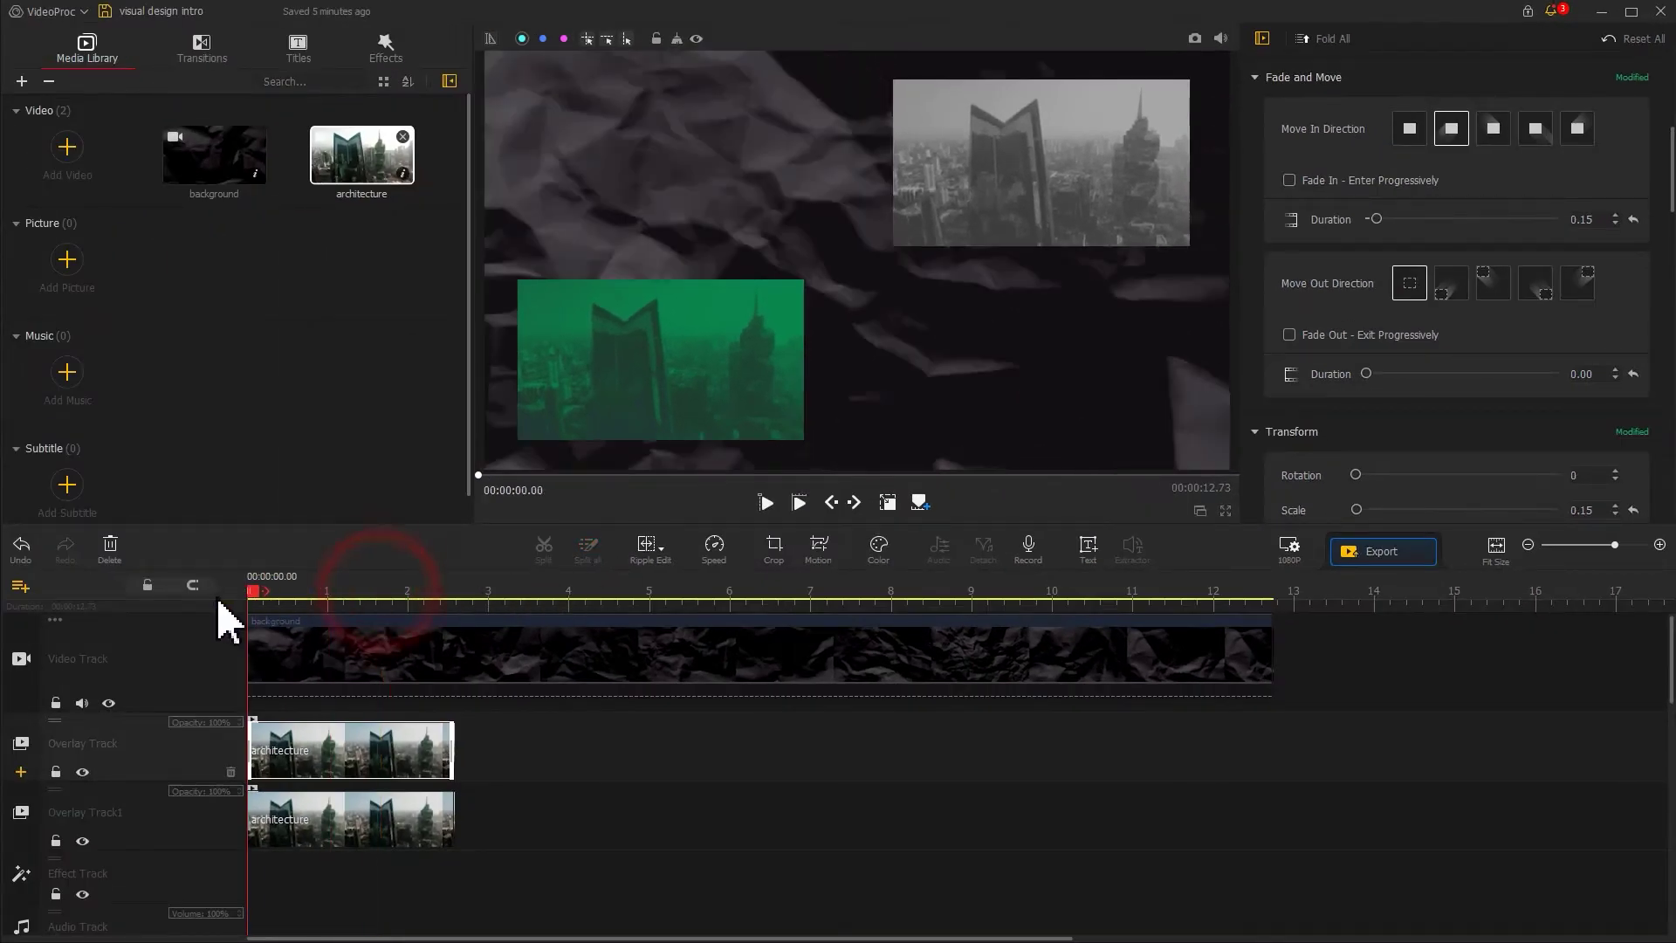
{"action": "key", "text": "space"}
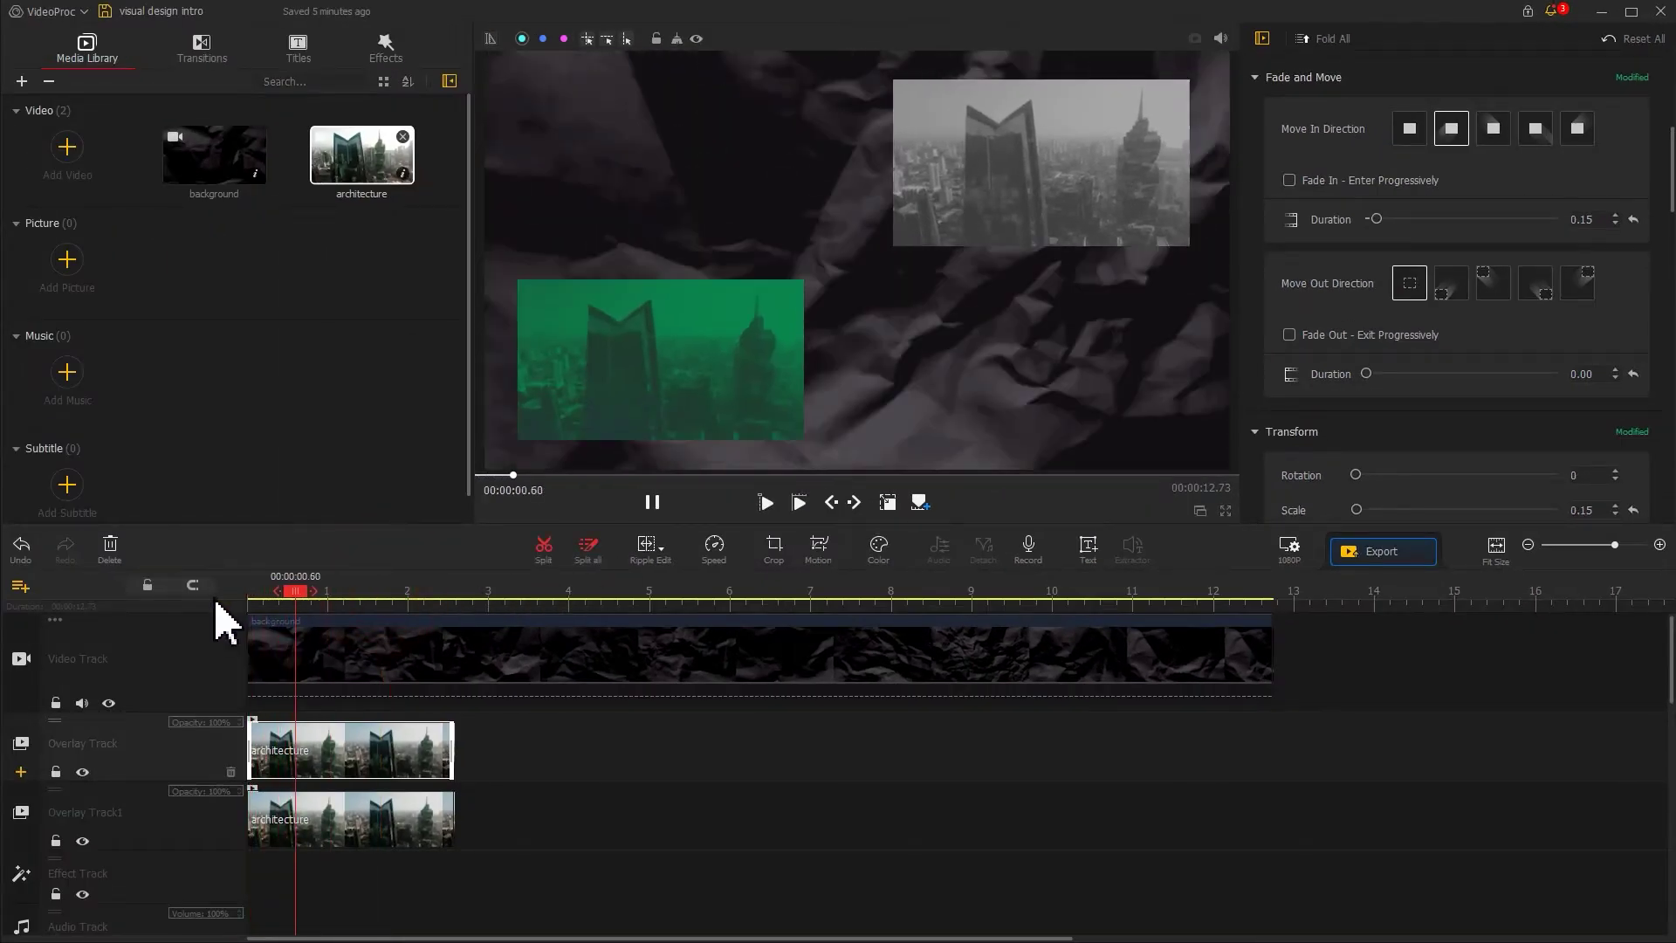
{"action": "key", "text": "space"}
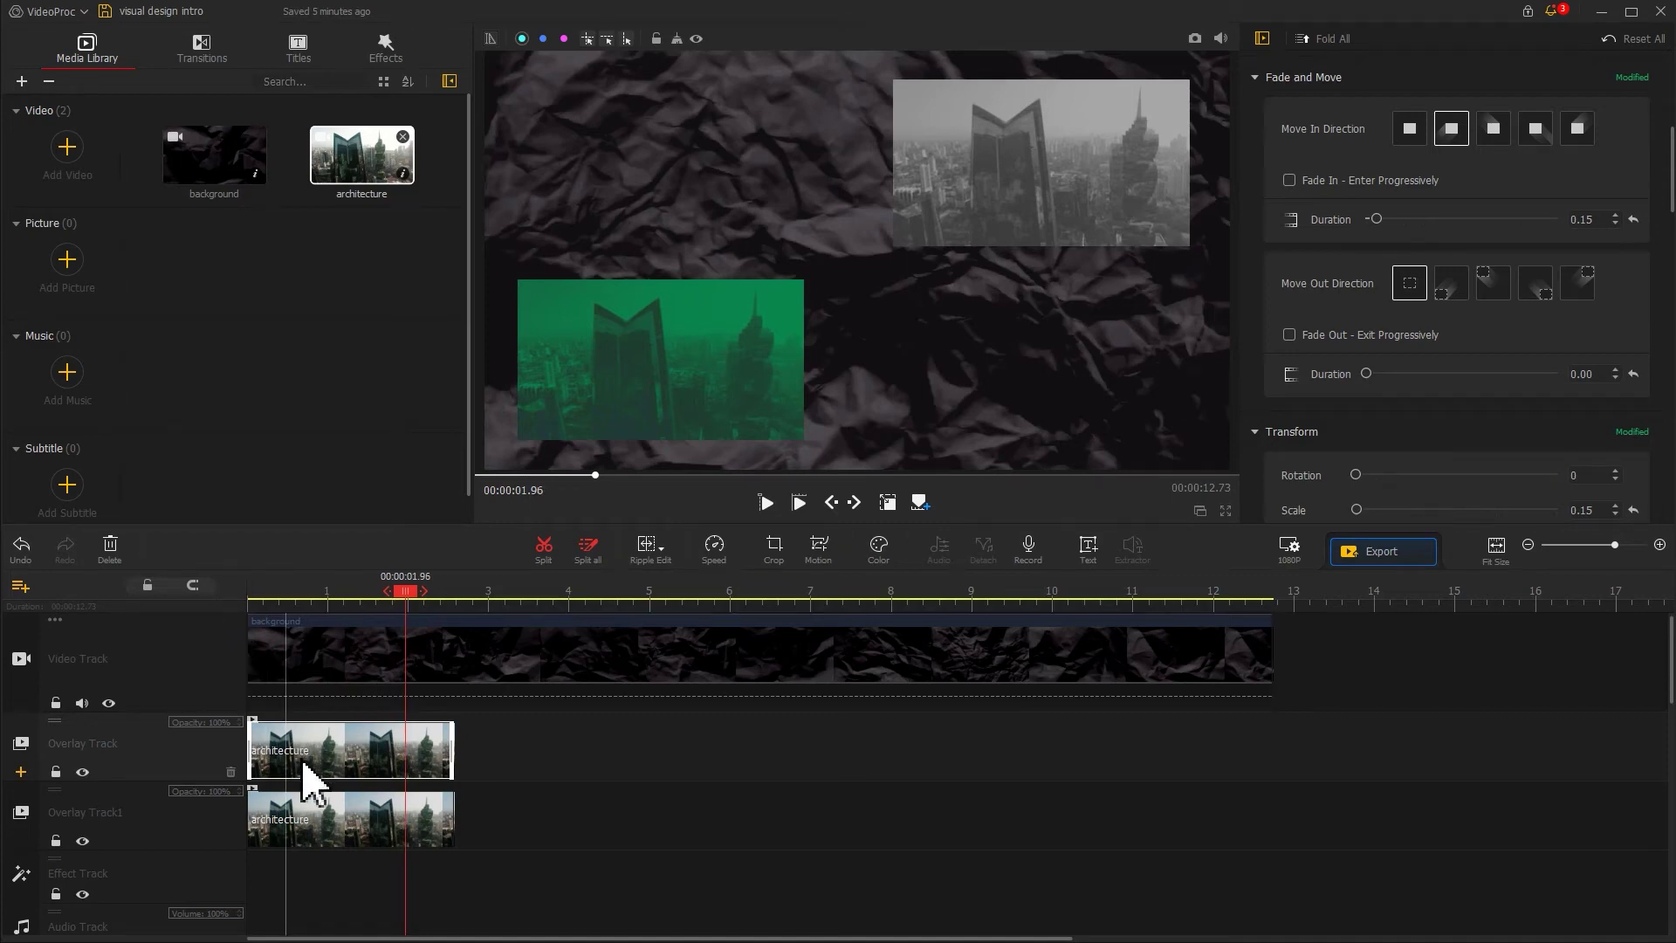
Step: Give the grey overlay a different Move In direction lasting 0.18 s and replay the intro
{"action": "left_click", "coordinate": [325, 812]}
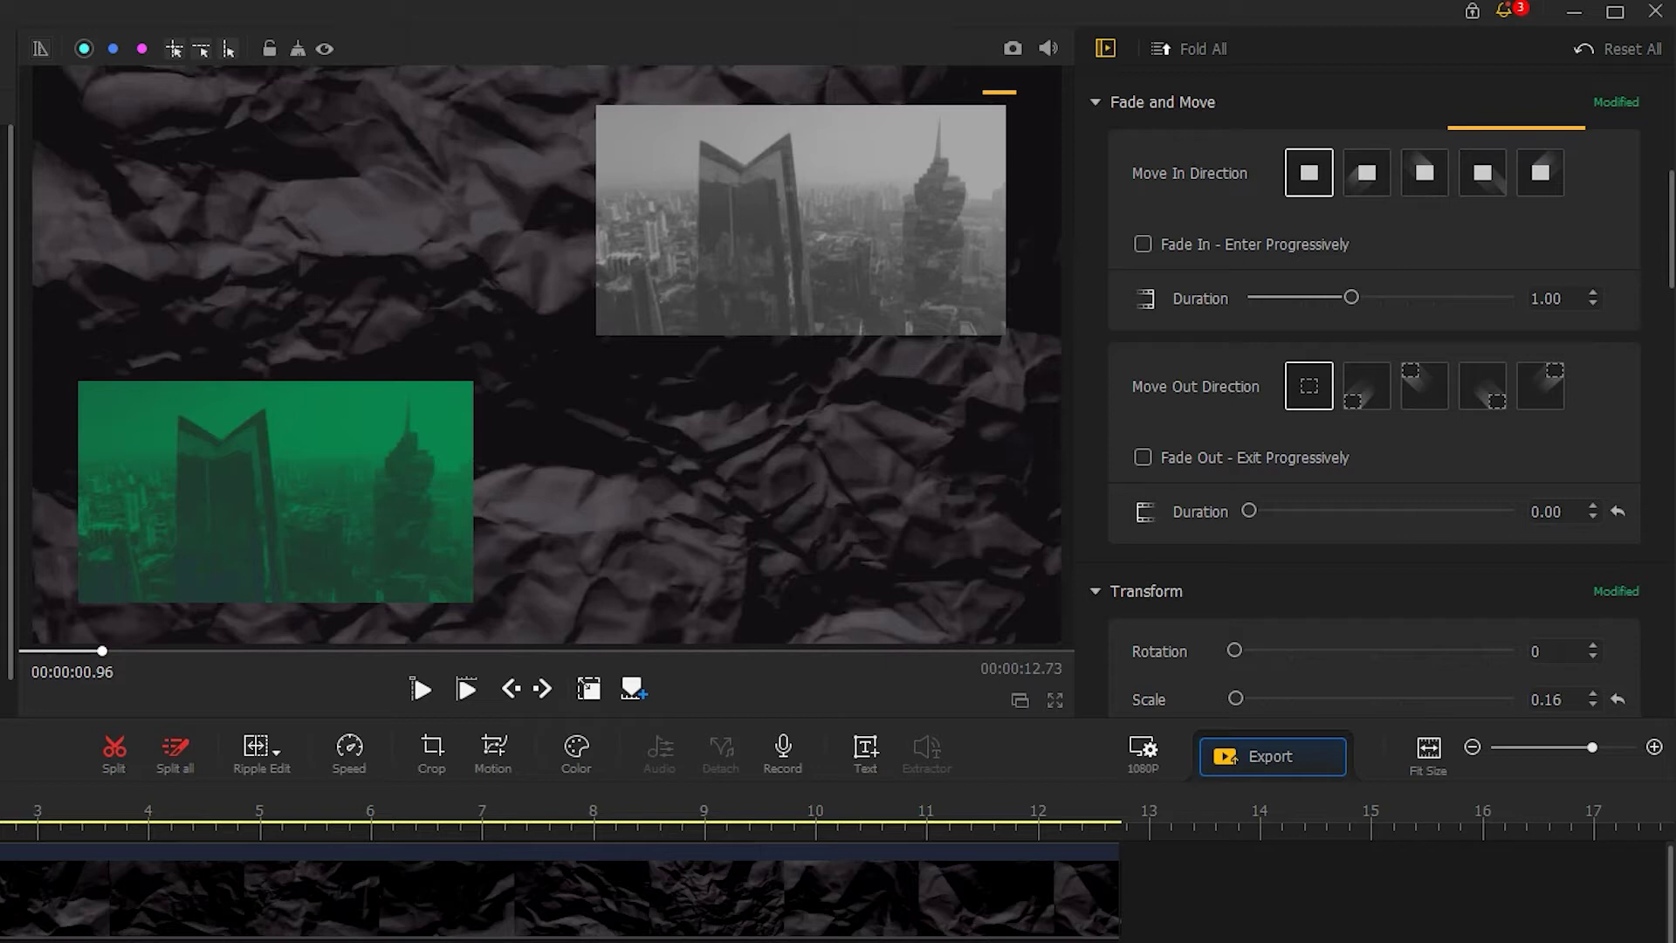
{"action": "left_click", "coordinate": [1542, 187]}
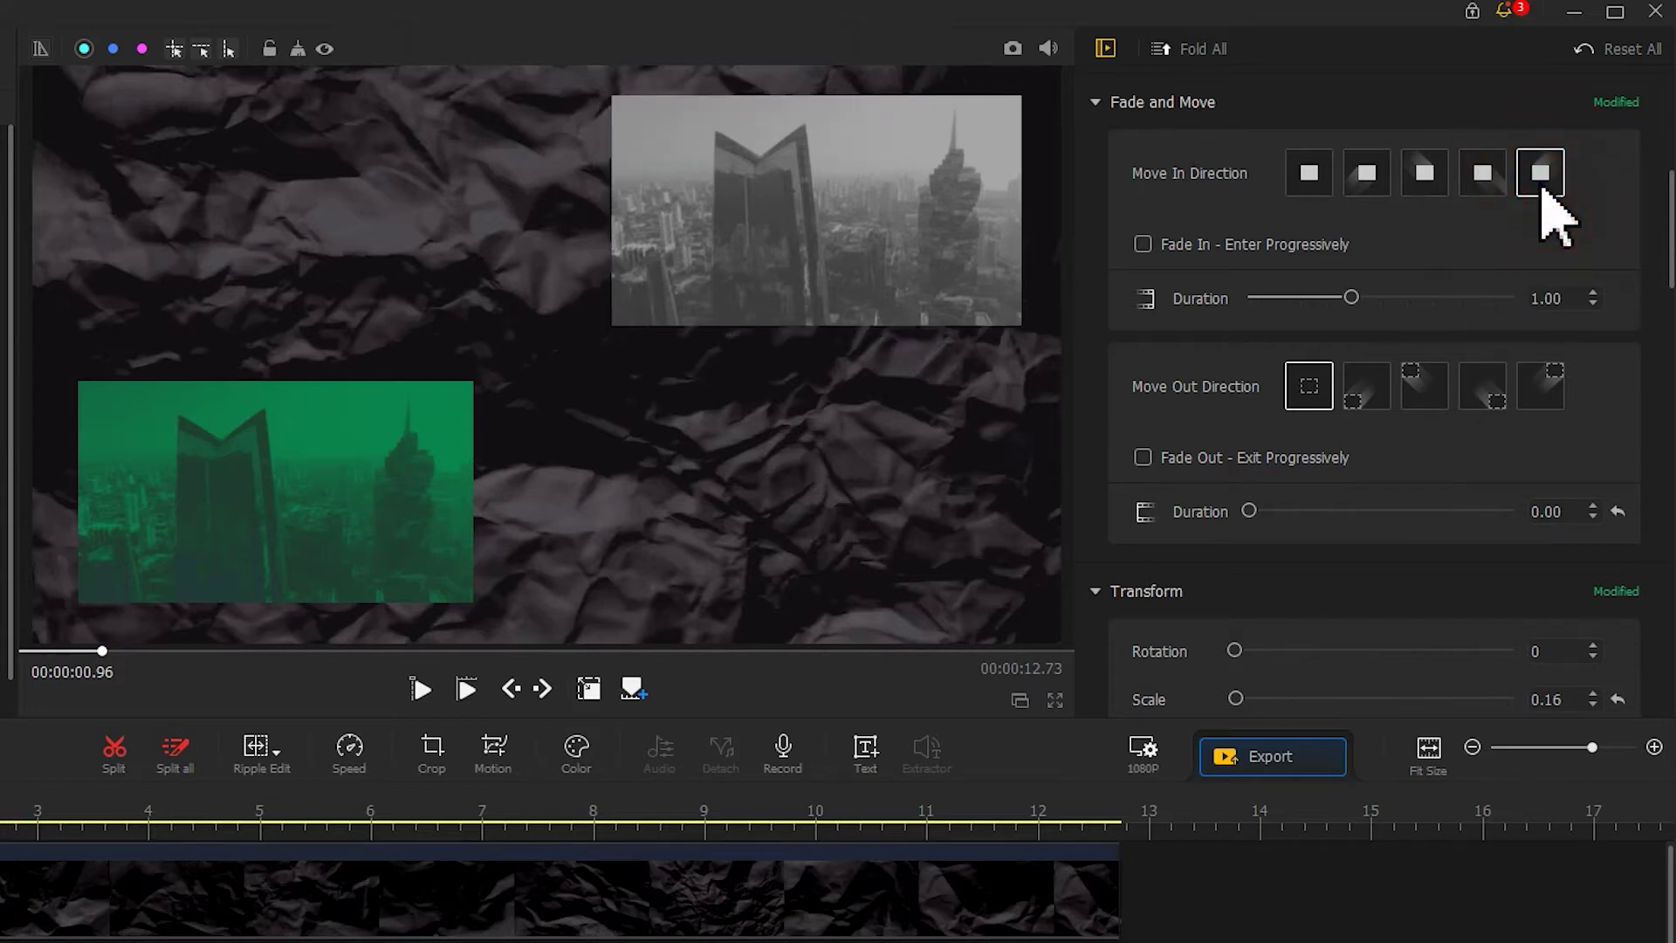
{"action": "left_click_drag", "start_coordinate": [1351, 297], "coordinate": [1288, 300]}
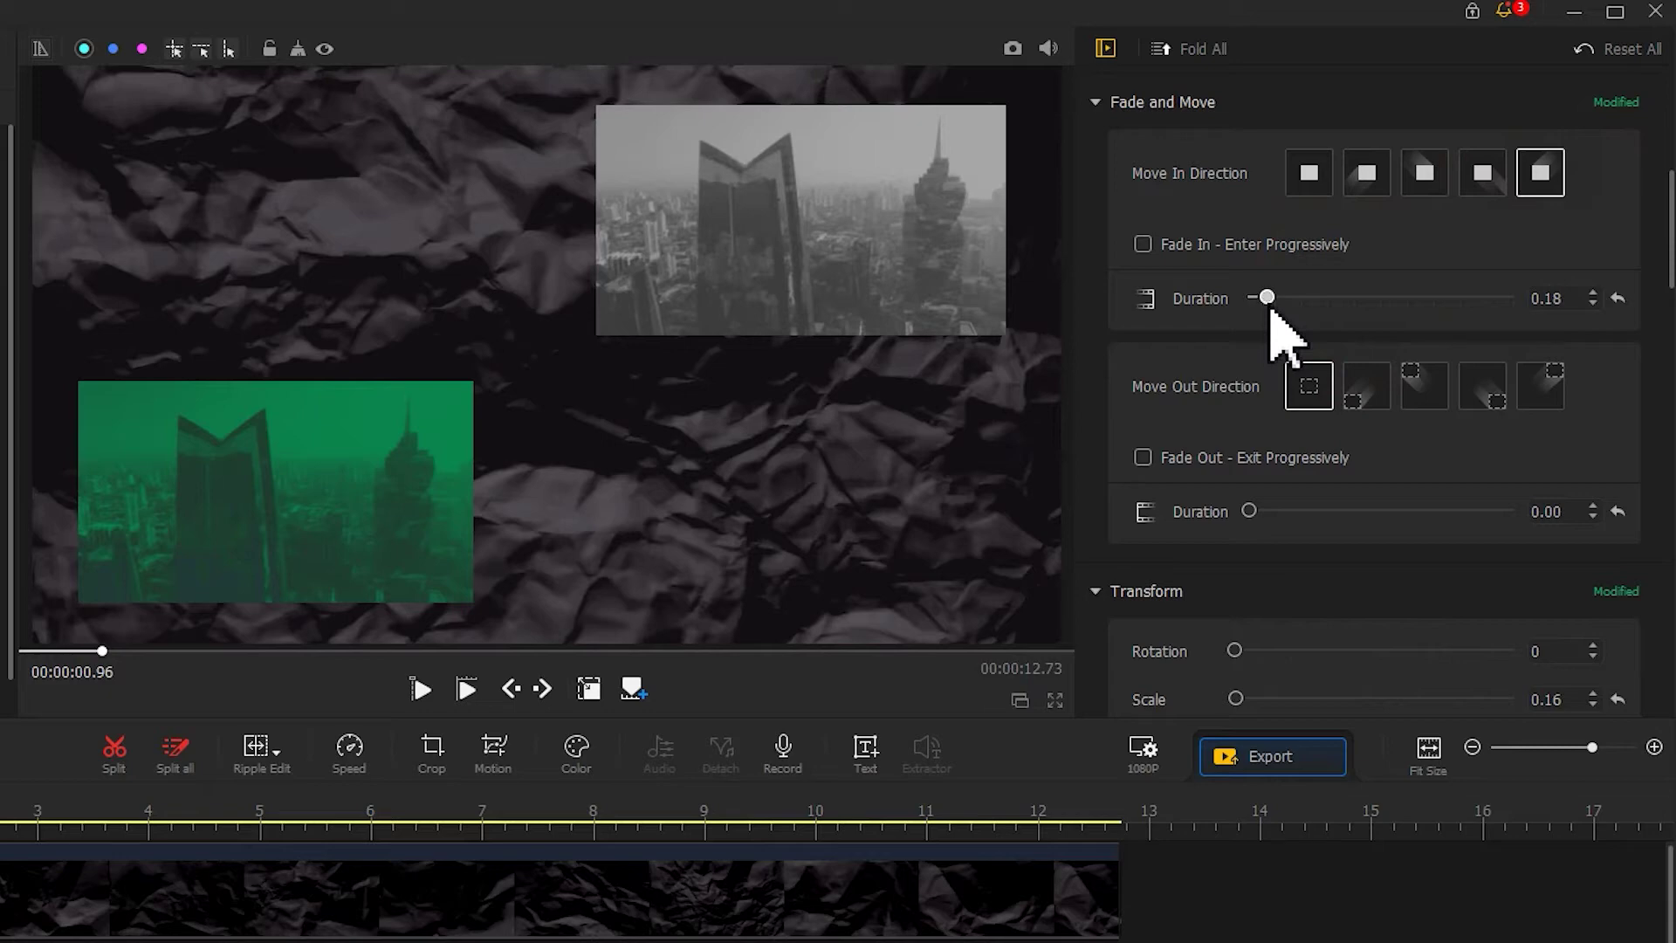
{"action": "left_click_drag", "start_coordinate": [105, 651], "coordinate": [23, 652]}
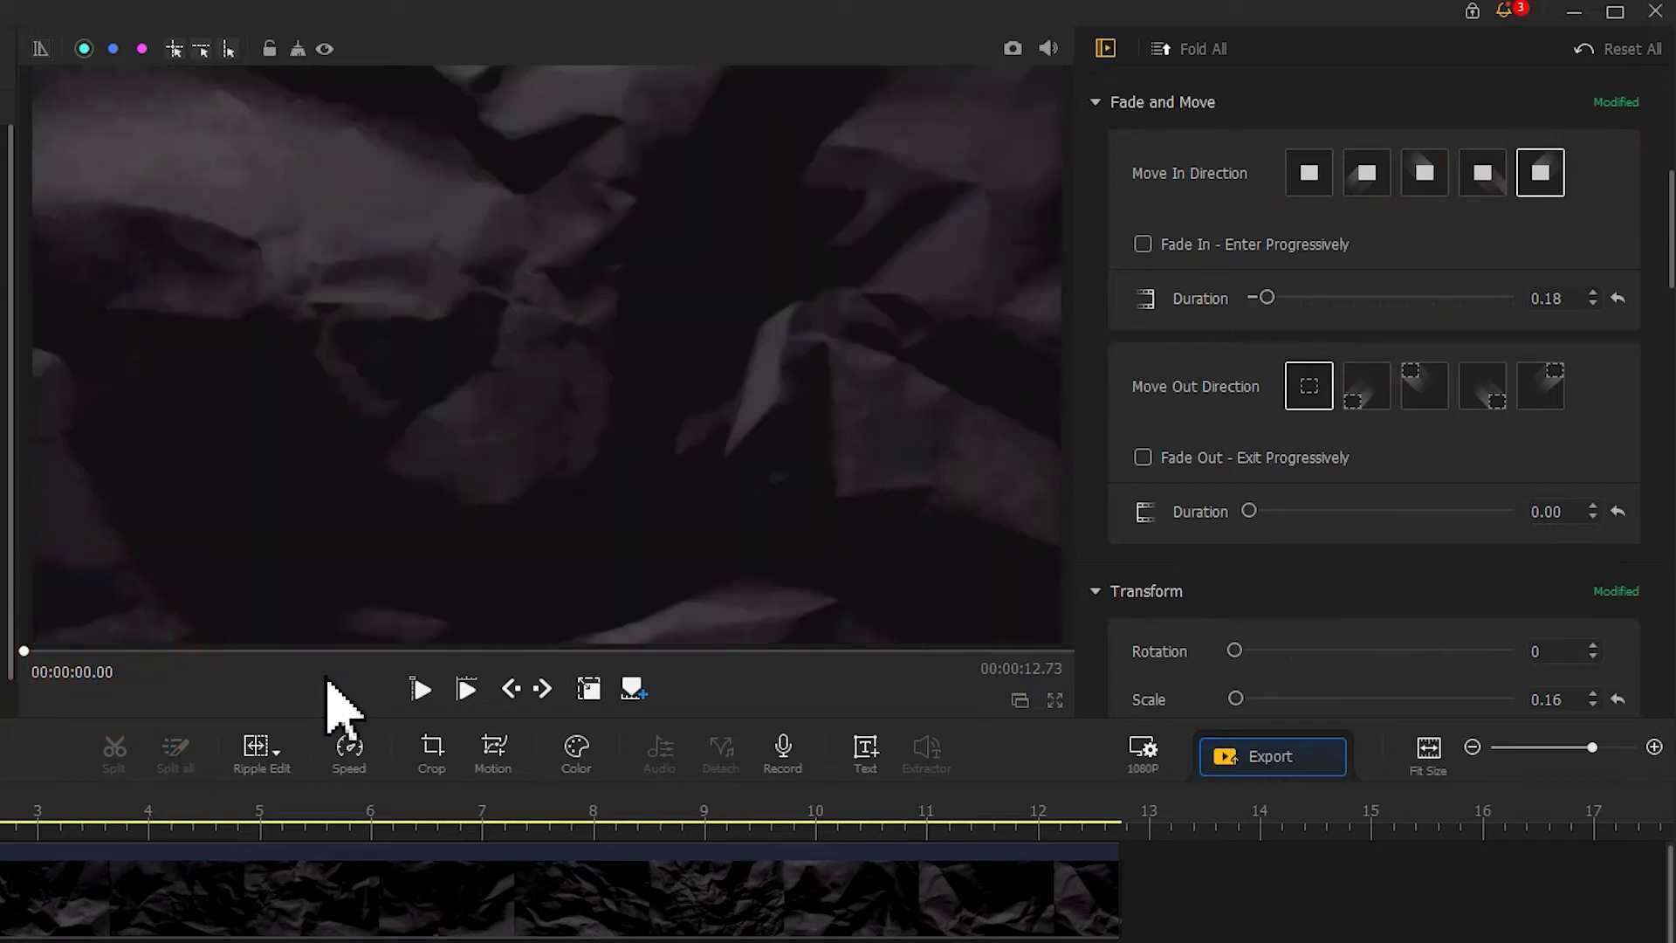
{"action": "left_click", "coordinate": [420, 690]}
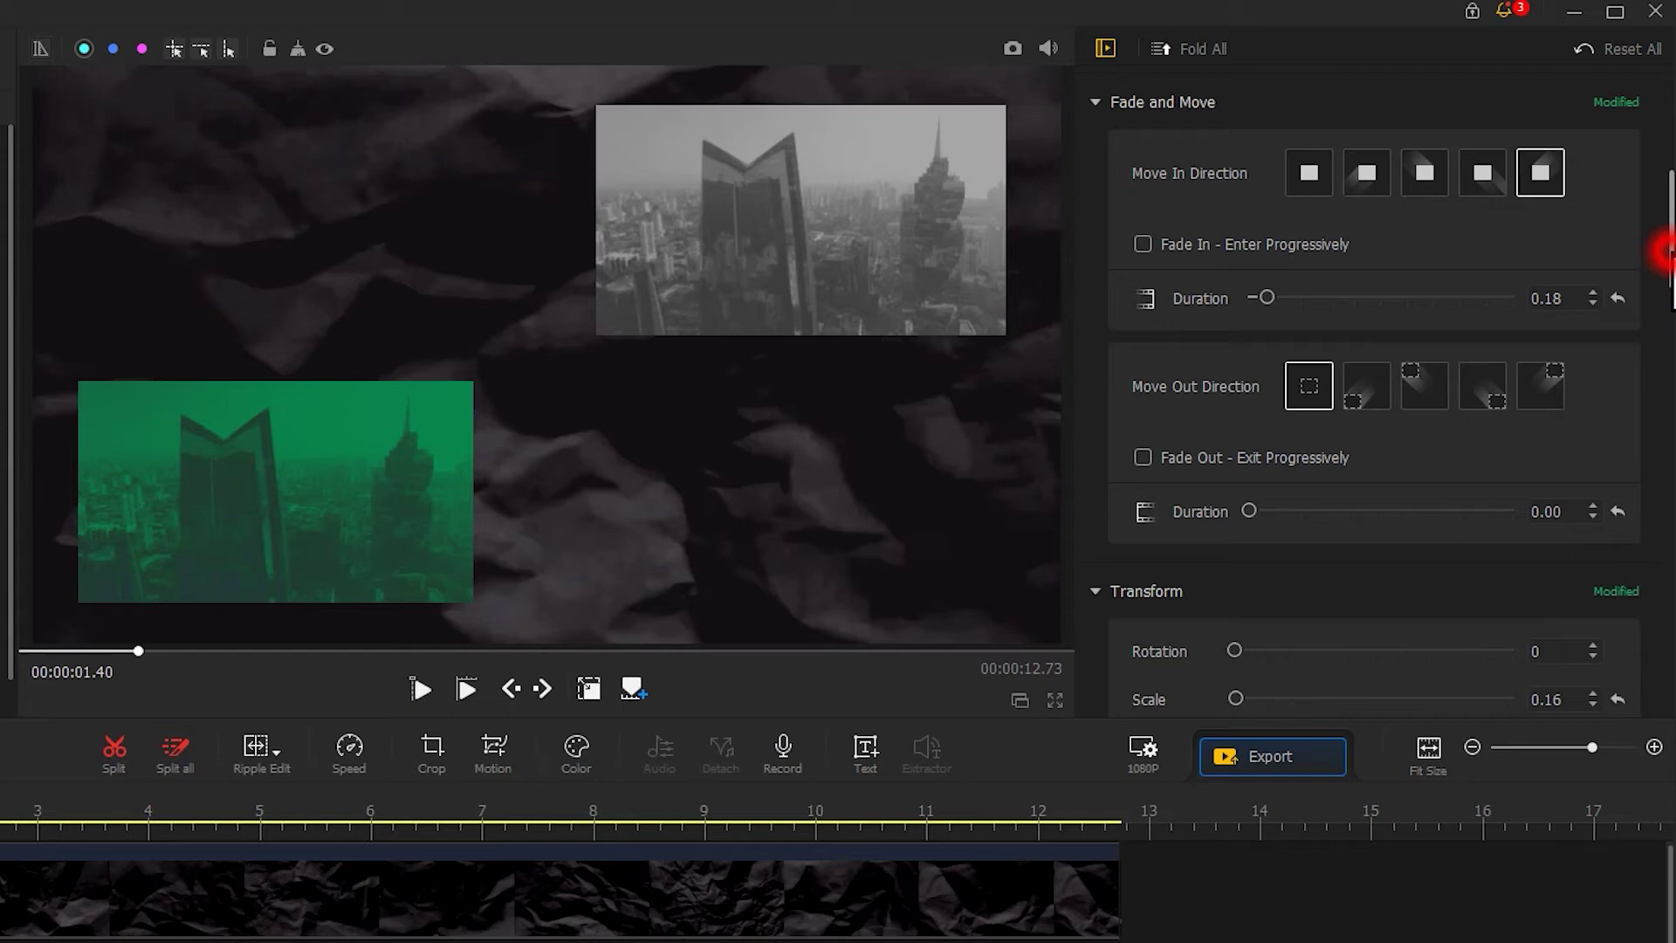
Step: Apply Vertical Flip to the grey overlay and replay the intro to check it
{"action": "left_click_drag", "start_coordinate": [1668, 252], "coordinate": [1665, 340]}
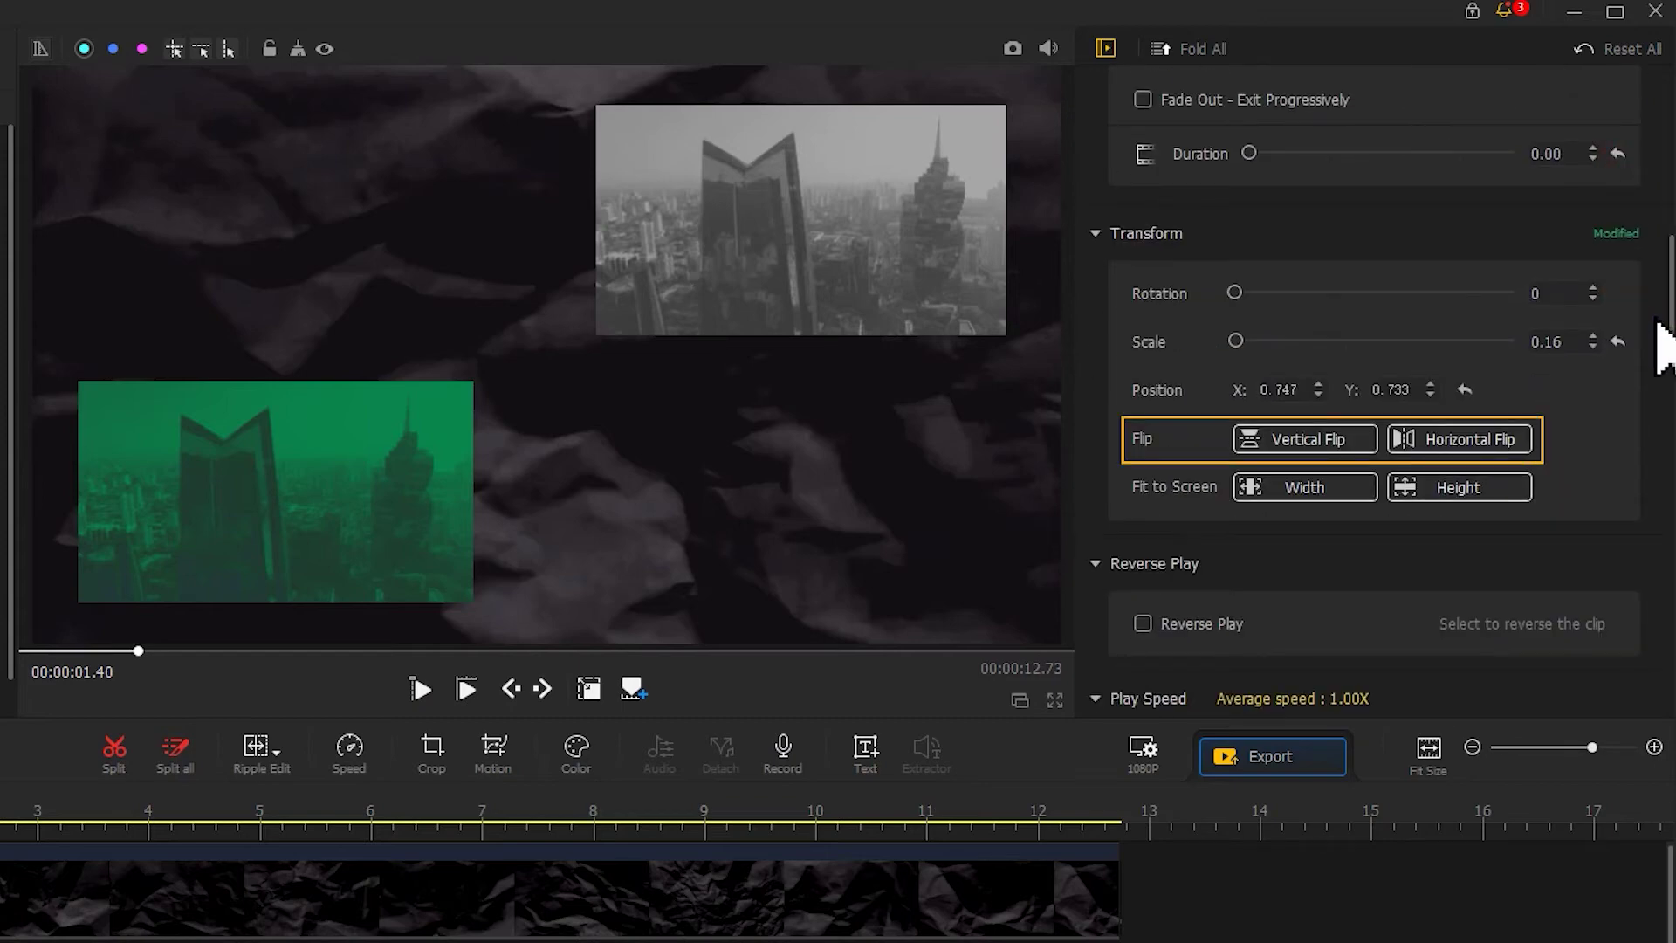
{"action": "left_click", "coordinate": [1331, 439]}
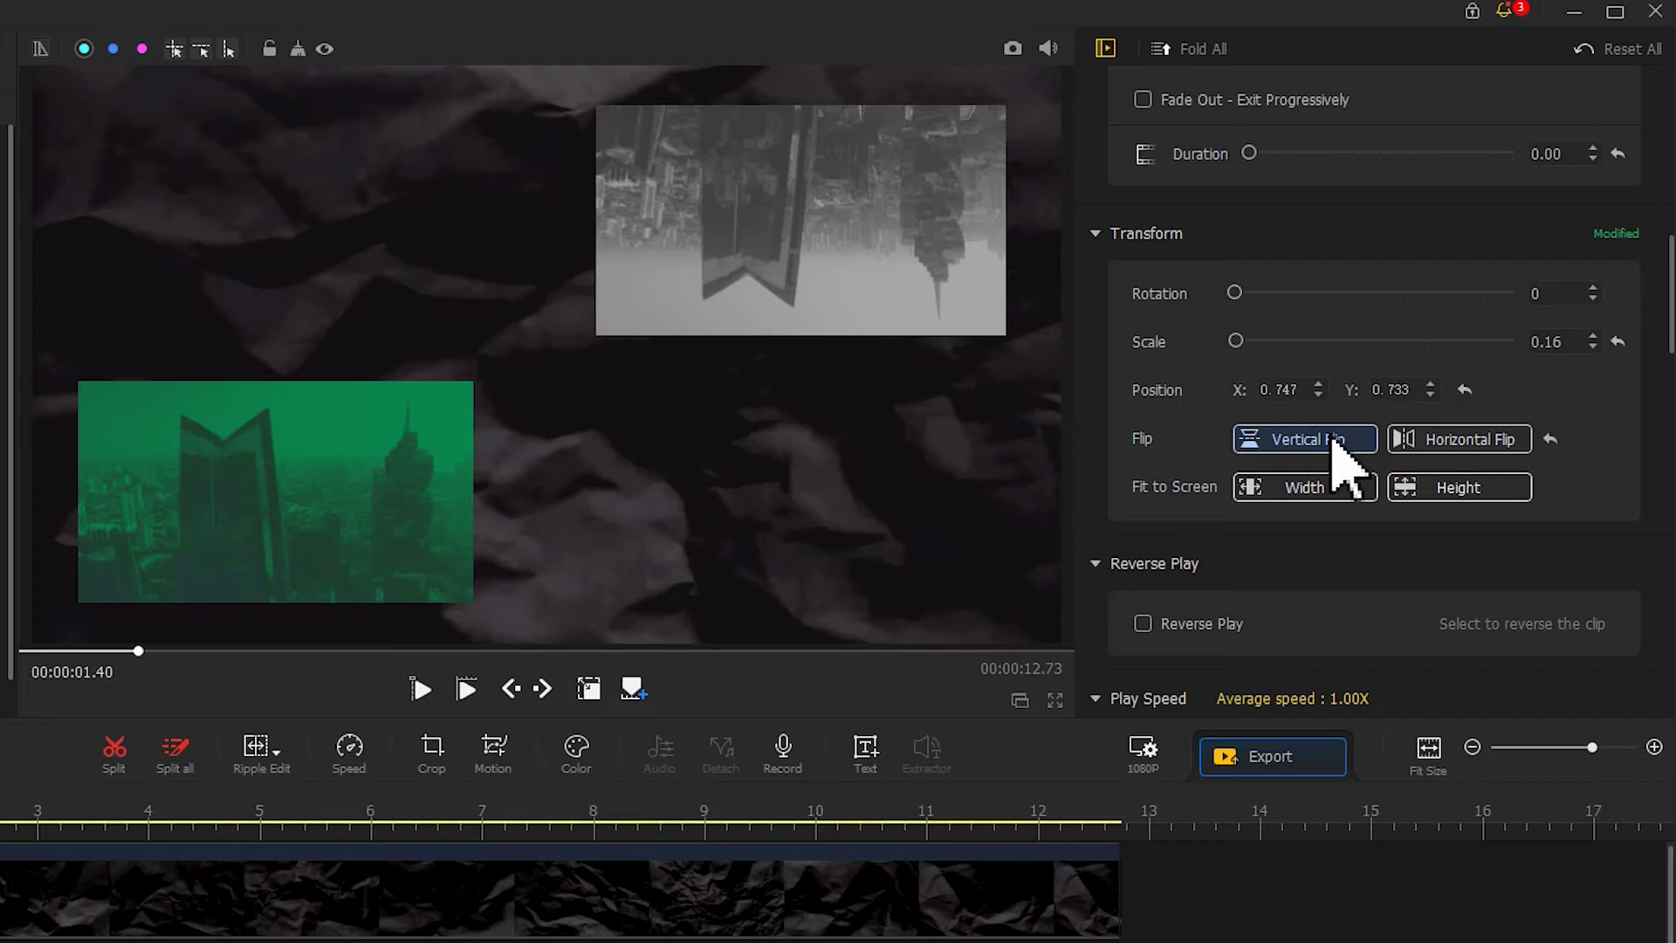
{"action": "left_click_drag", "start_coordinate": [138, 651], "coordinate": [94, 668]}
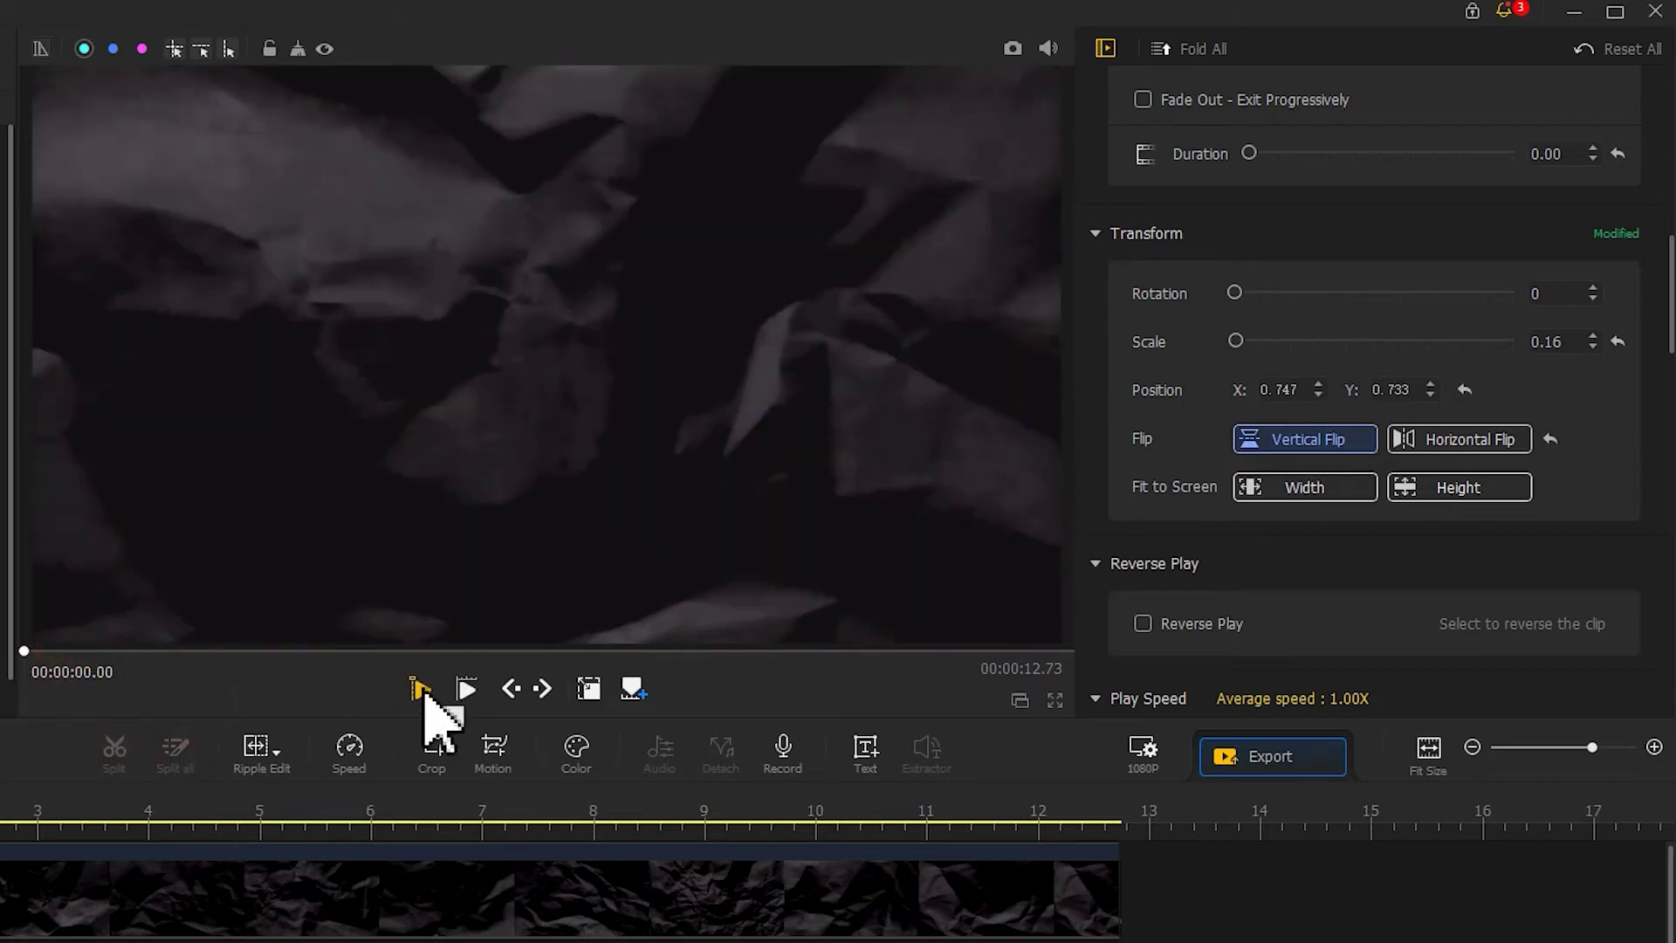
{"action": "left_click", "coordinate": [421, 690]}
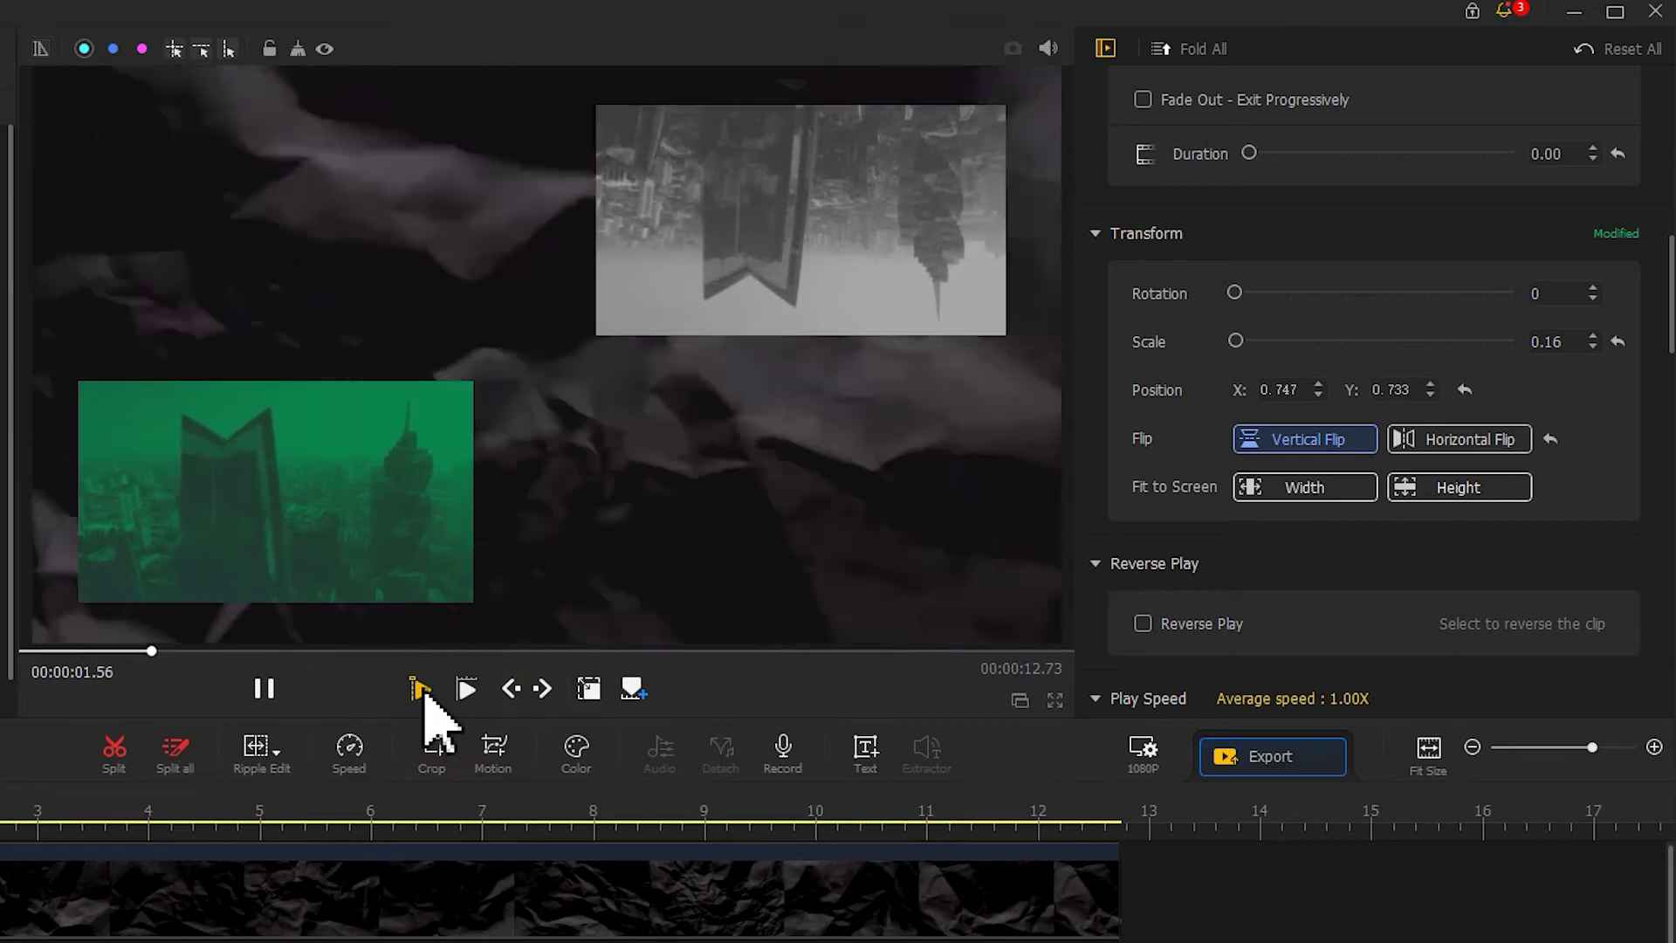
{"action": "left_click", "coordinate": [422, 691]}
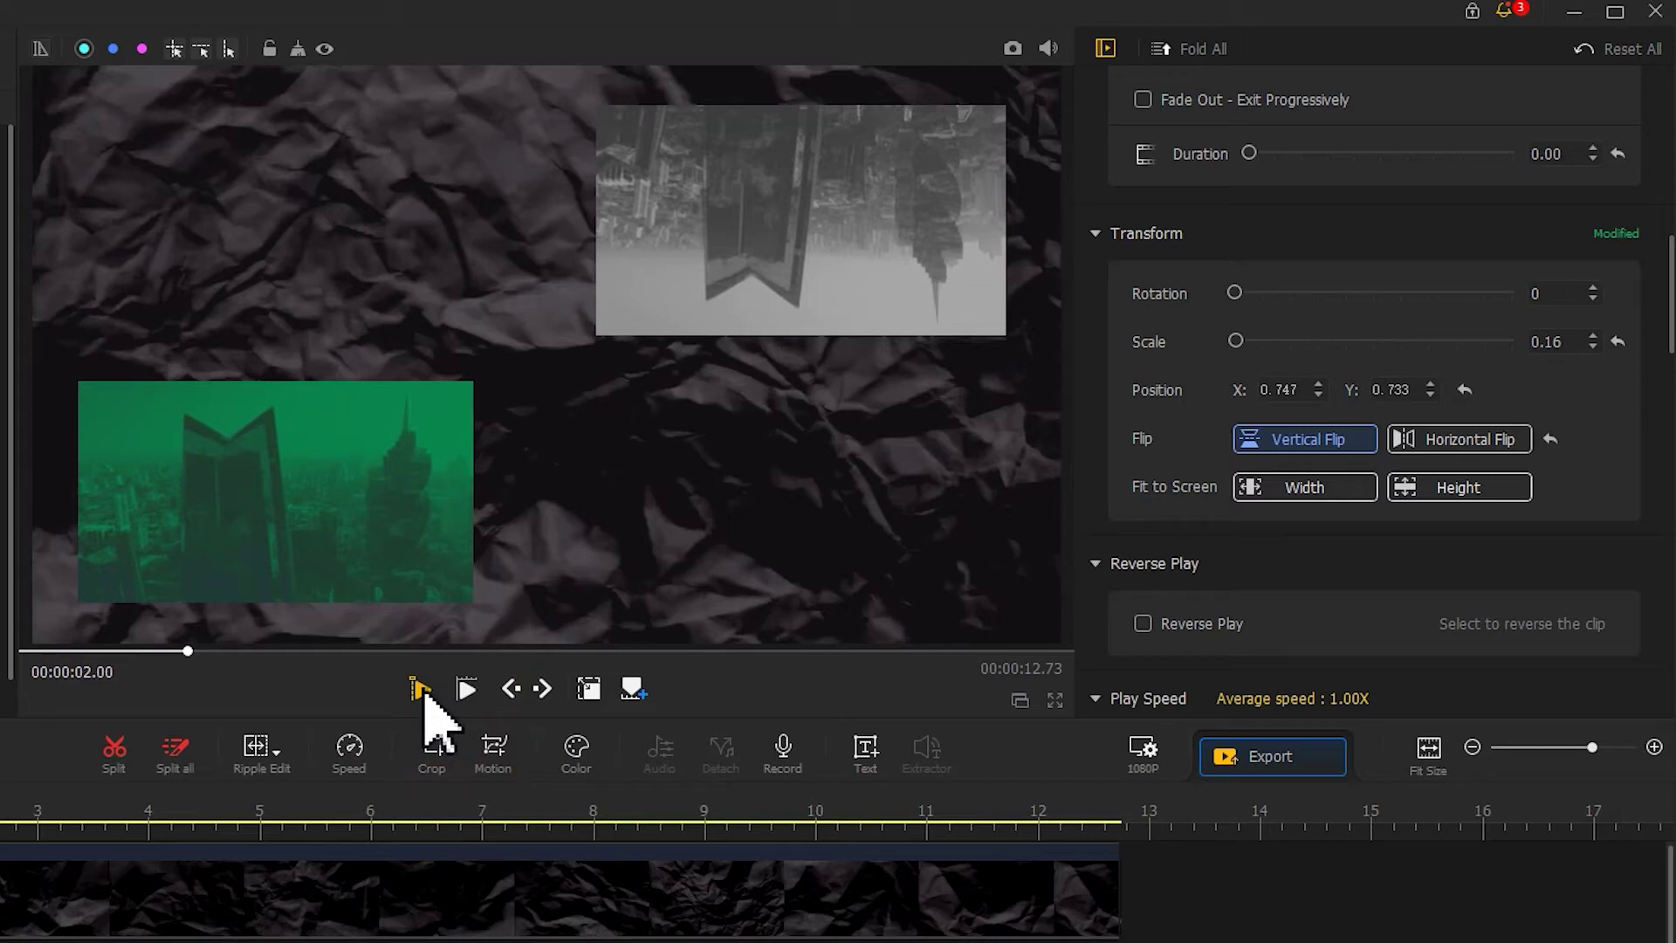
Step: Set the grey and green overlays to the Screen blend mode and replay the intro
{"action": "left_click_drag", "start_coordinate": [1669, 297], "coordinate": [1669, 655]}
{"action": "left_click_drag", "start_coordinate": [1613, 393], "coordinate": [1616, 440]}
{"action": "left_click", "coordinate": [1242, 555]}
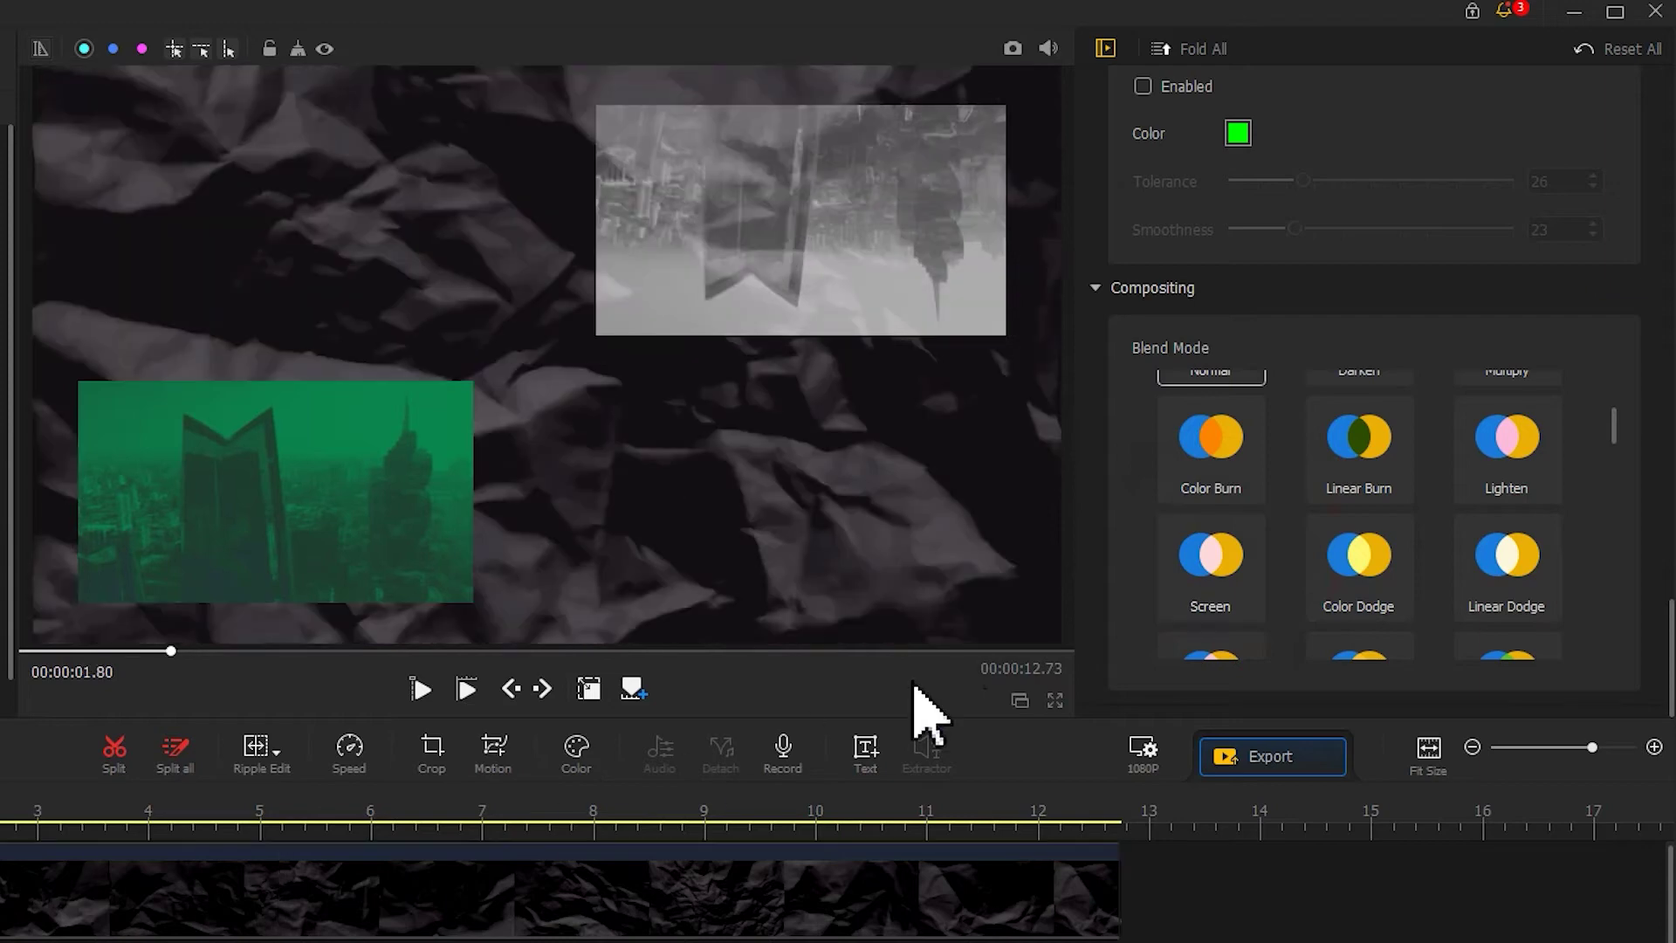
{"action": "left_click", "coordinate": [1232, 589]}
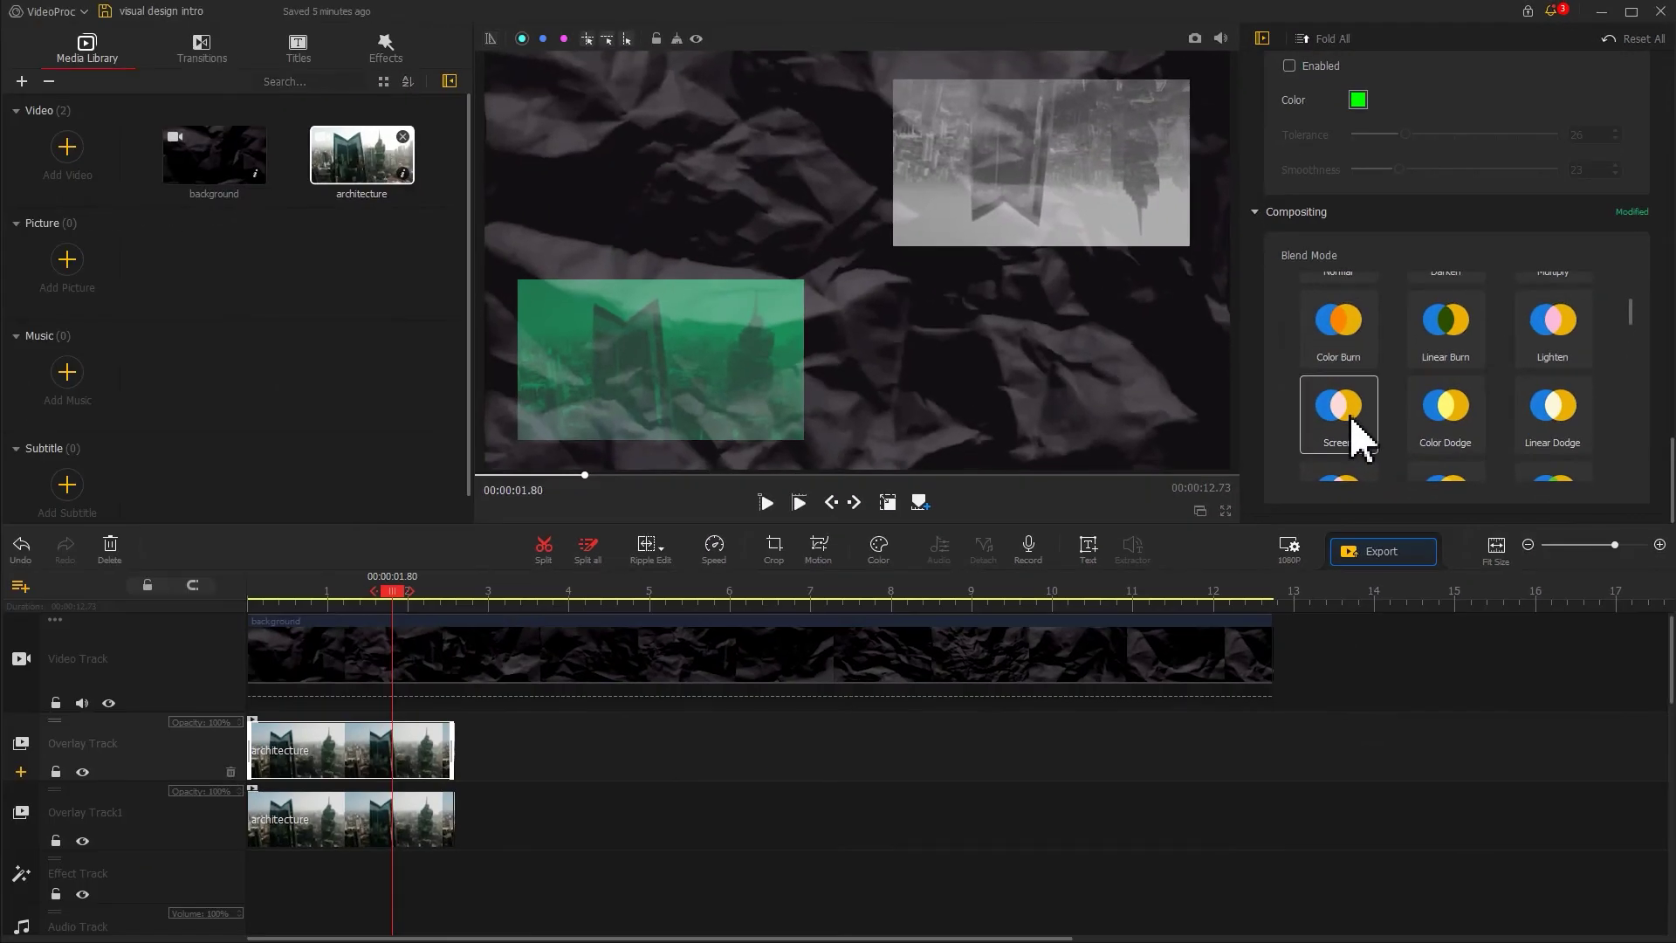
{"action": "left_click_drag", "start_coordinate": [394, 592], "coordinate": [213, 620]}
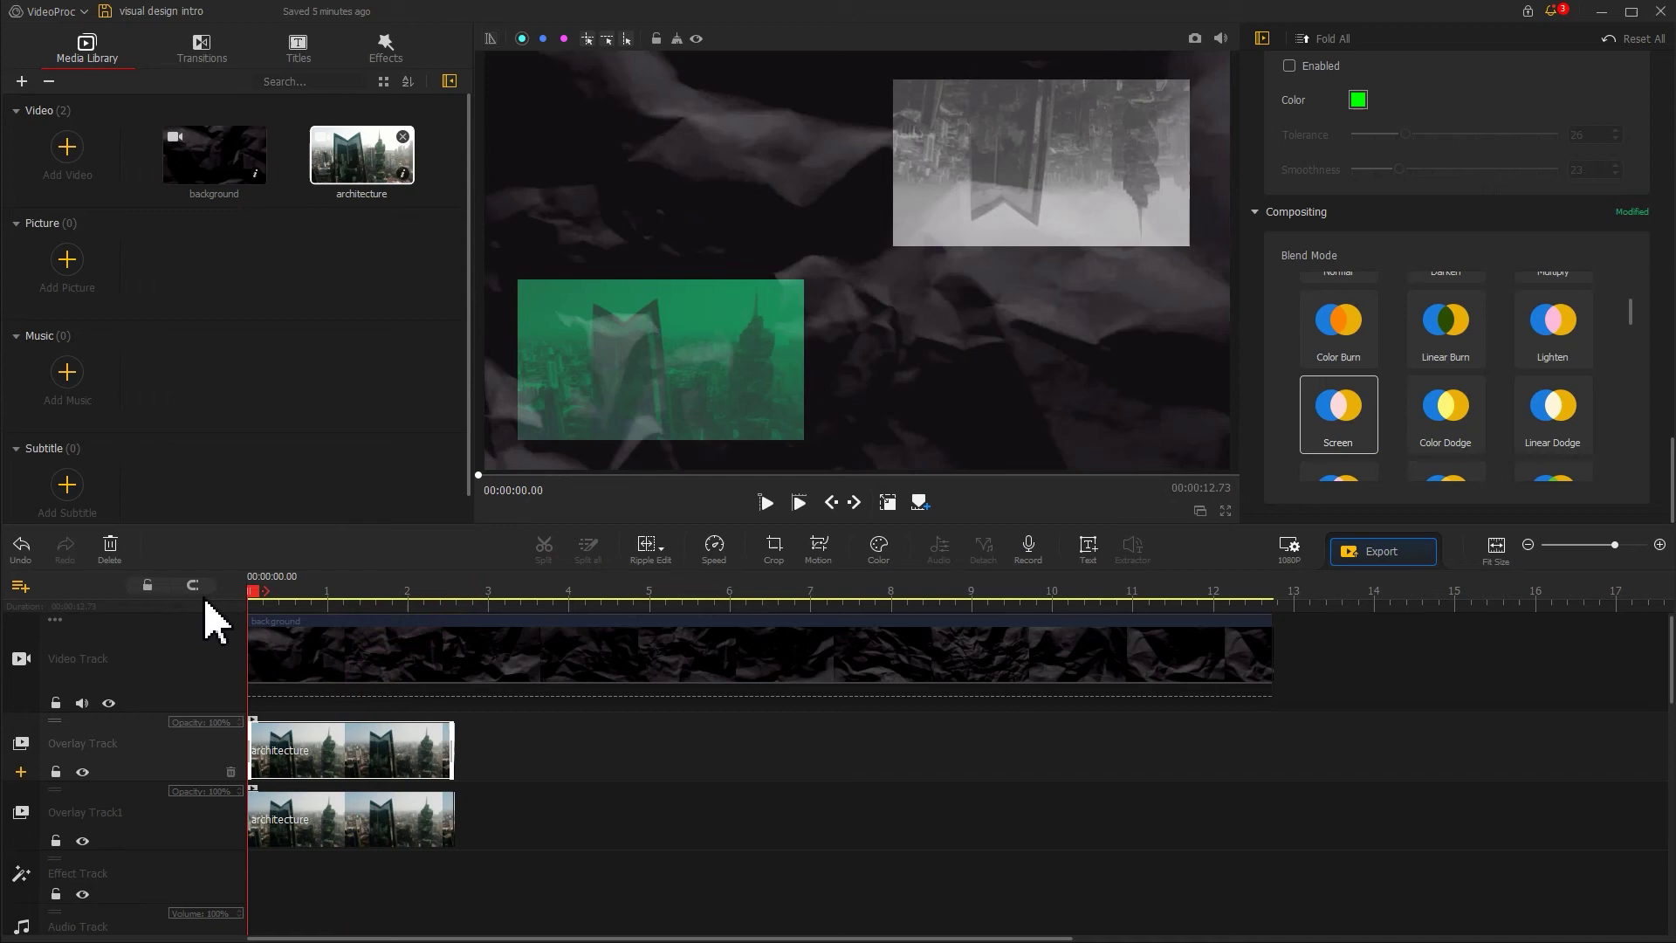
{"action": "key", "text": "space"}
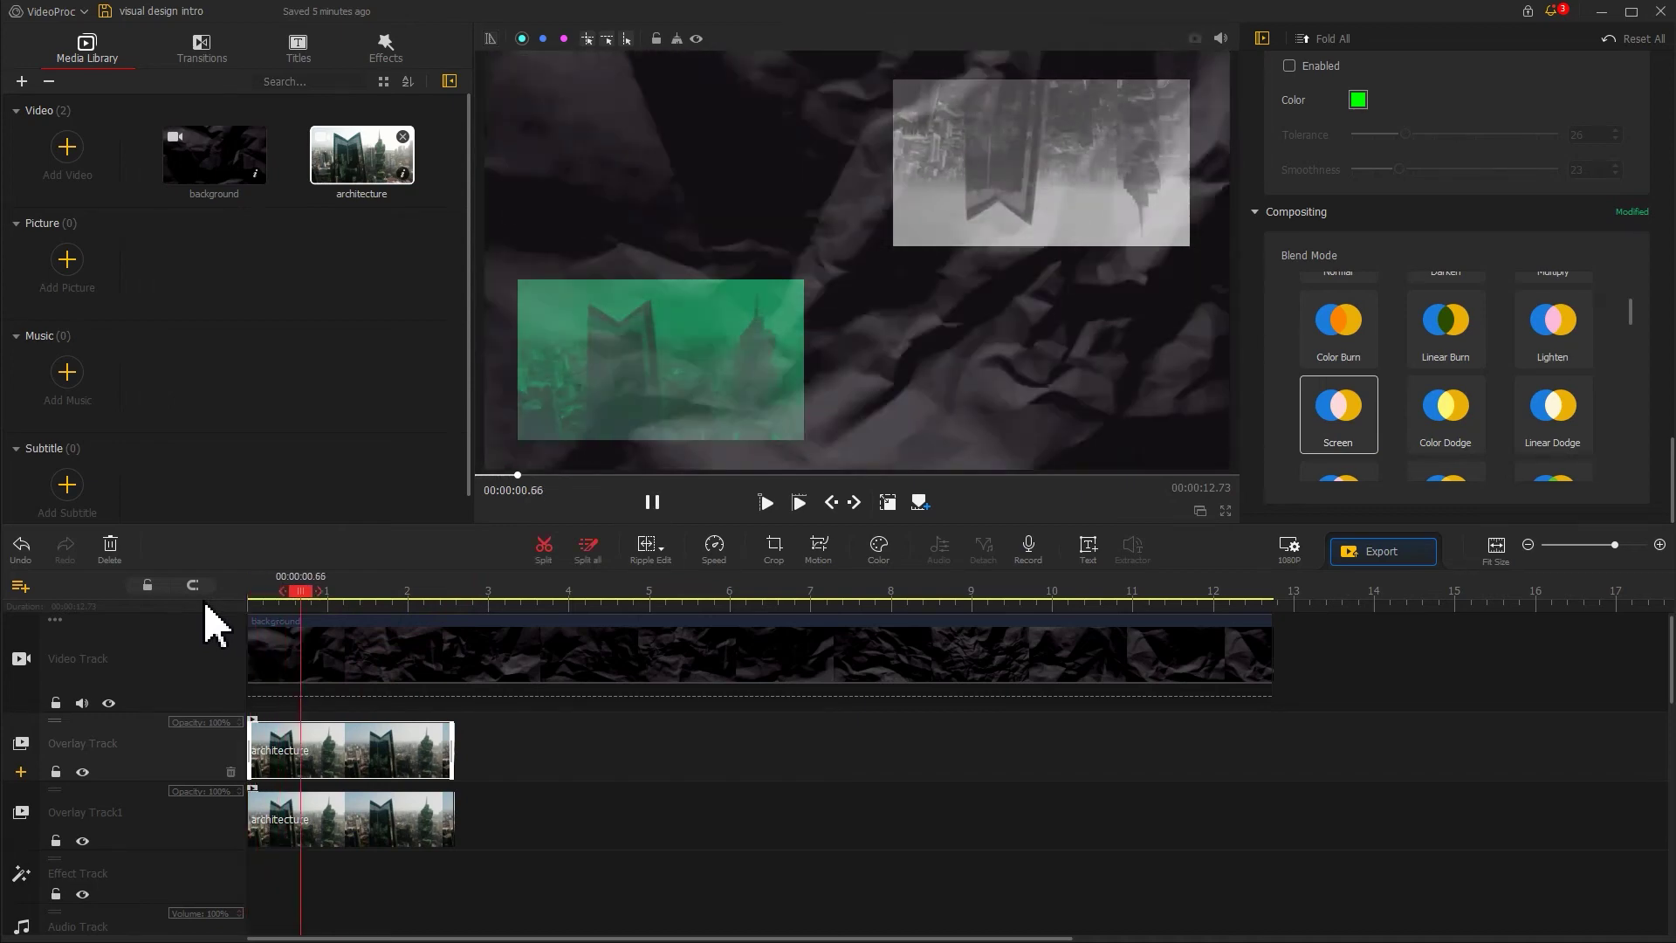
{"action": "key", "text": "space"}
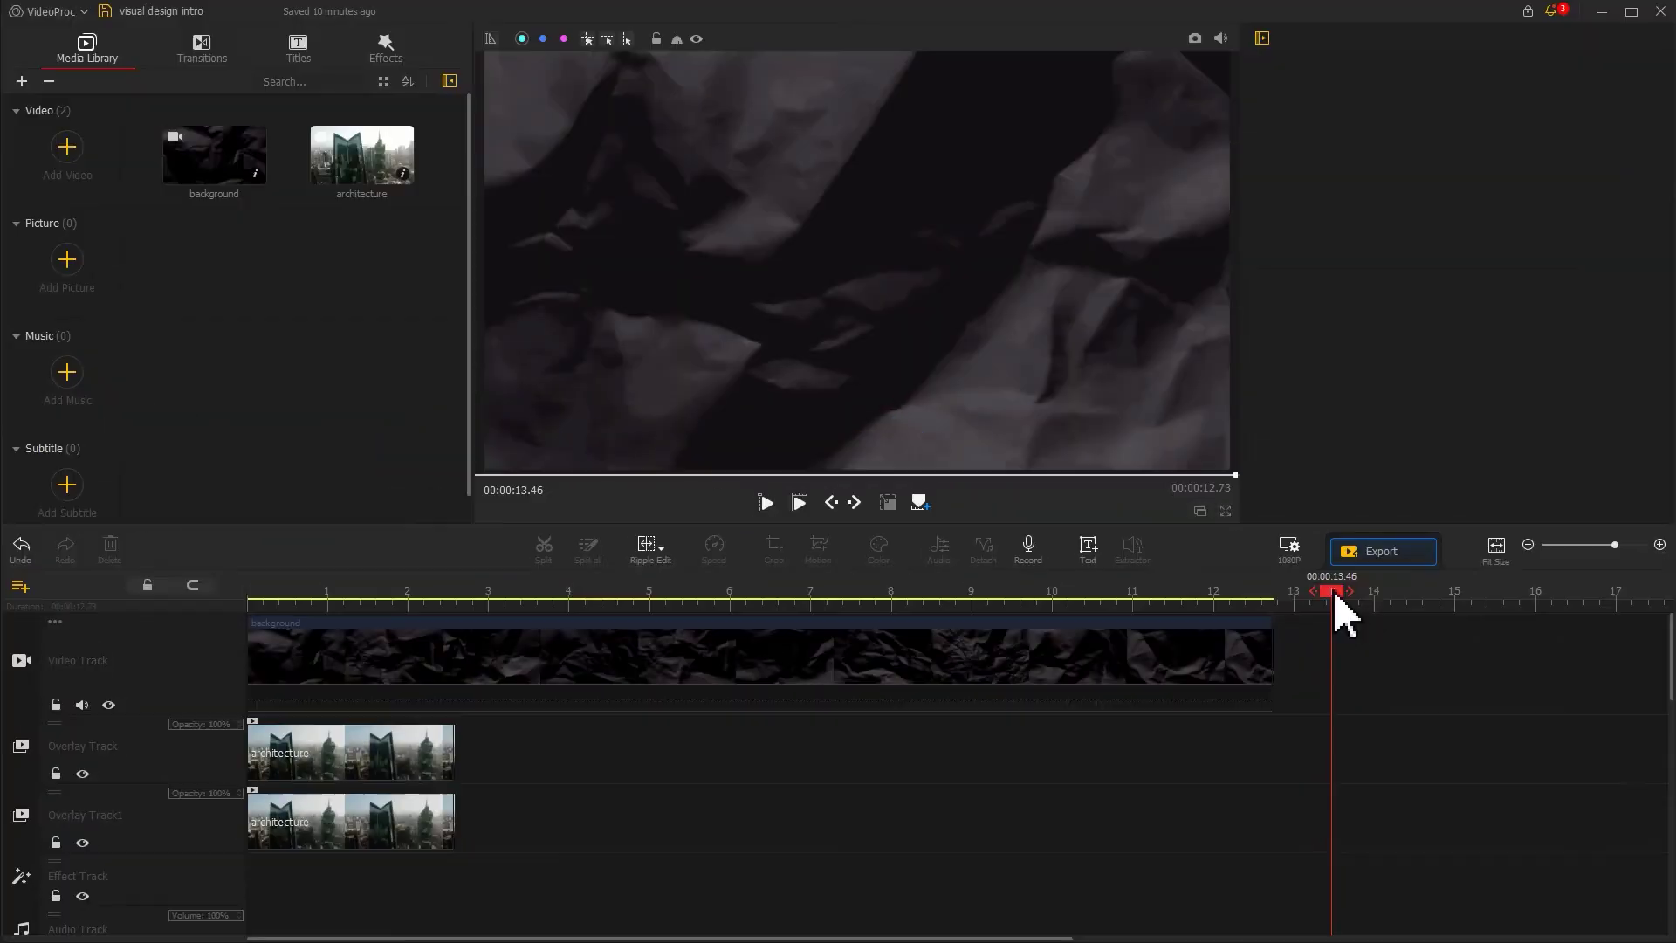
Step: Add a new text title and replace its 'Text Here' placeholder with VPV
{"action": "left_click", "coordinate": [1089, 548]}
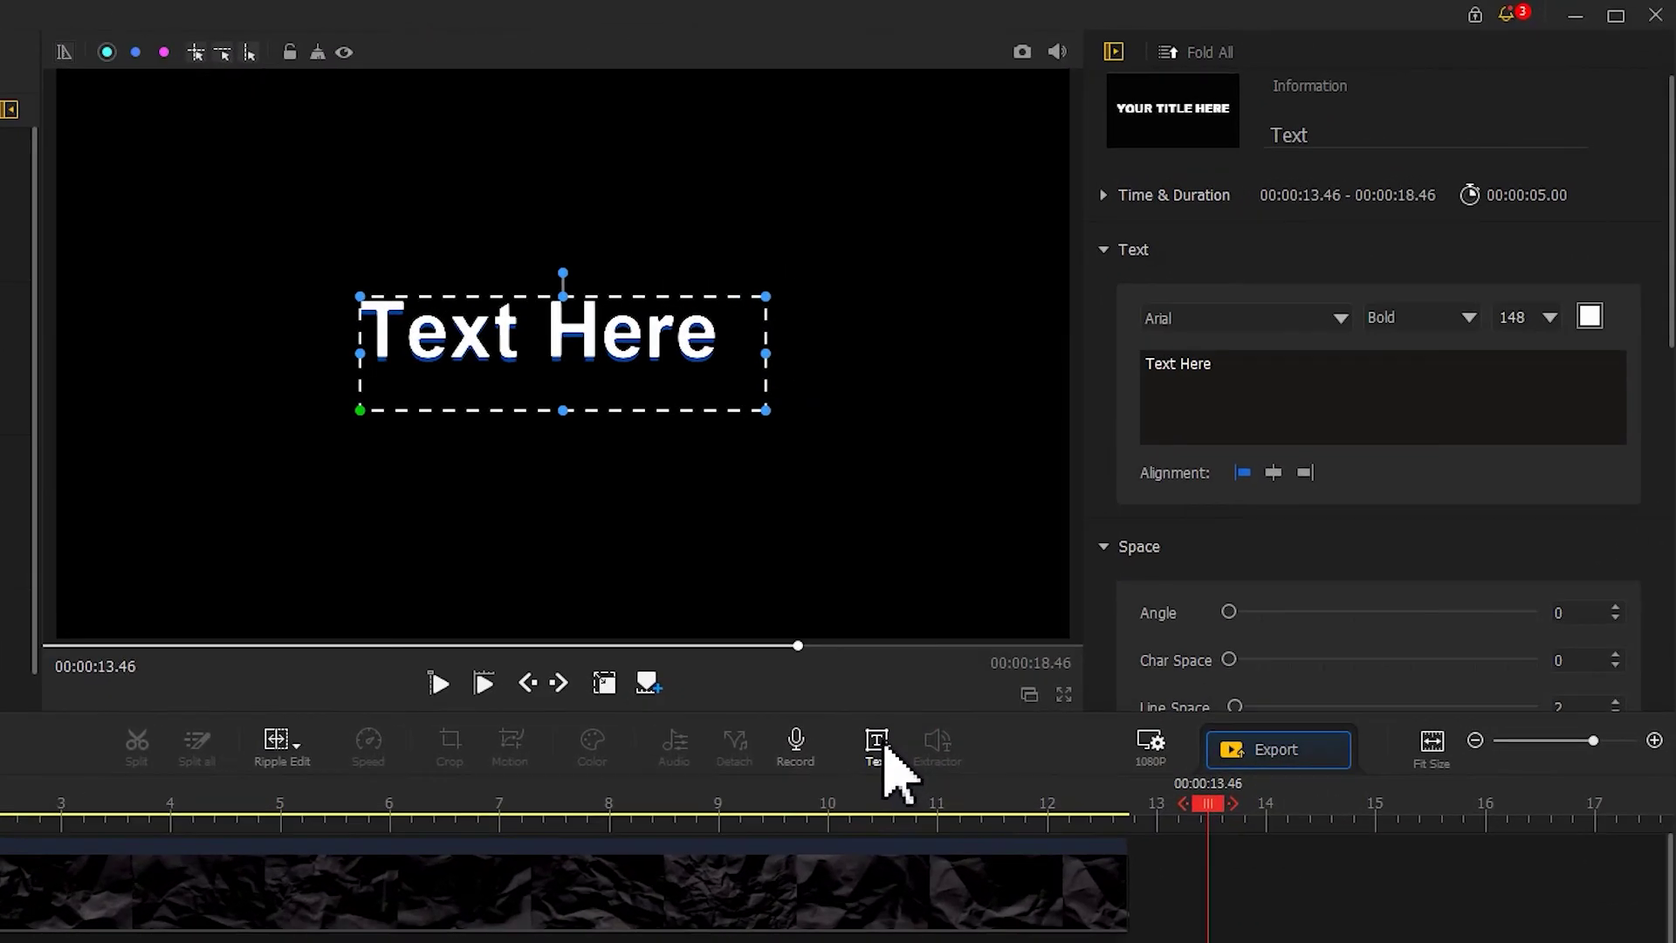
{"action": "left_click", "coordinate": [1342, 272]}
{"action": "triple_click", "coordinate": [1139, 366]}
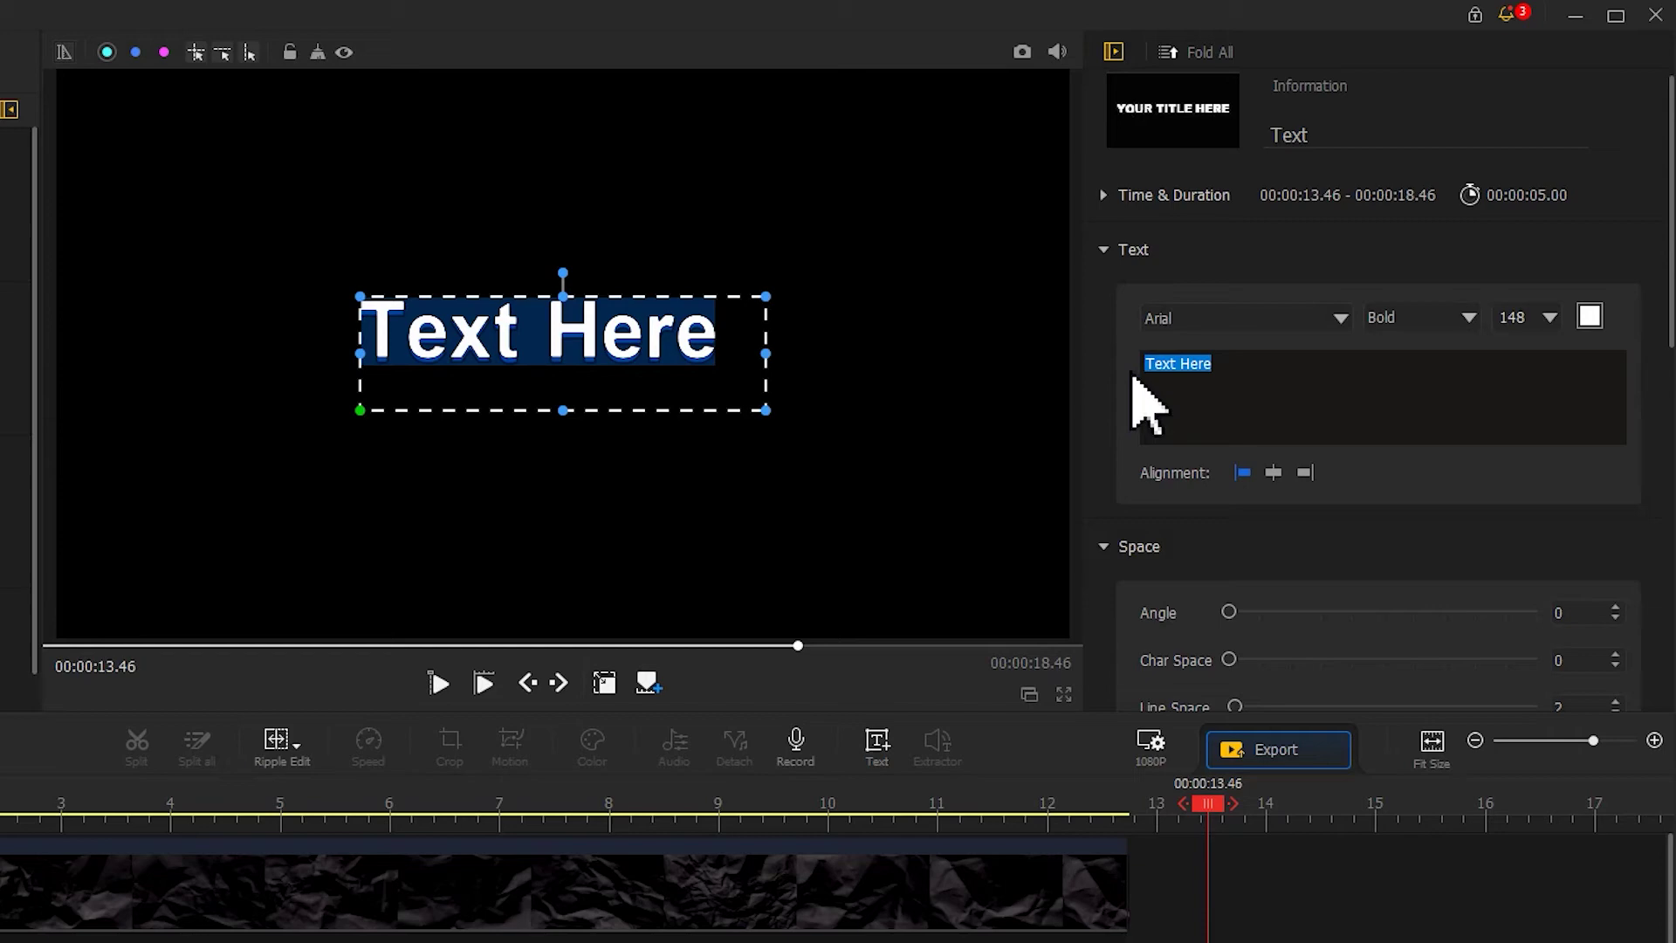
{"action": "type", "text": "VPV"}
Step: Set the VPV title's font to Agency FB
{"action": "left_click", "coordinate": [1170, 319]}
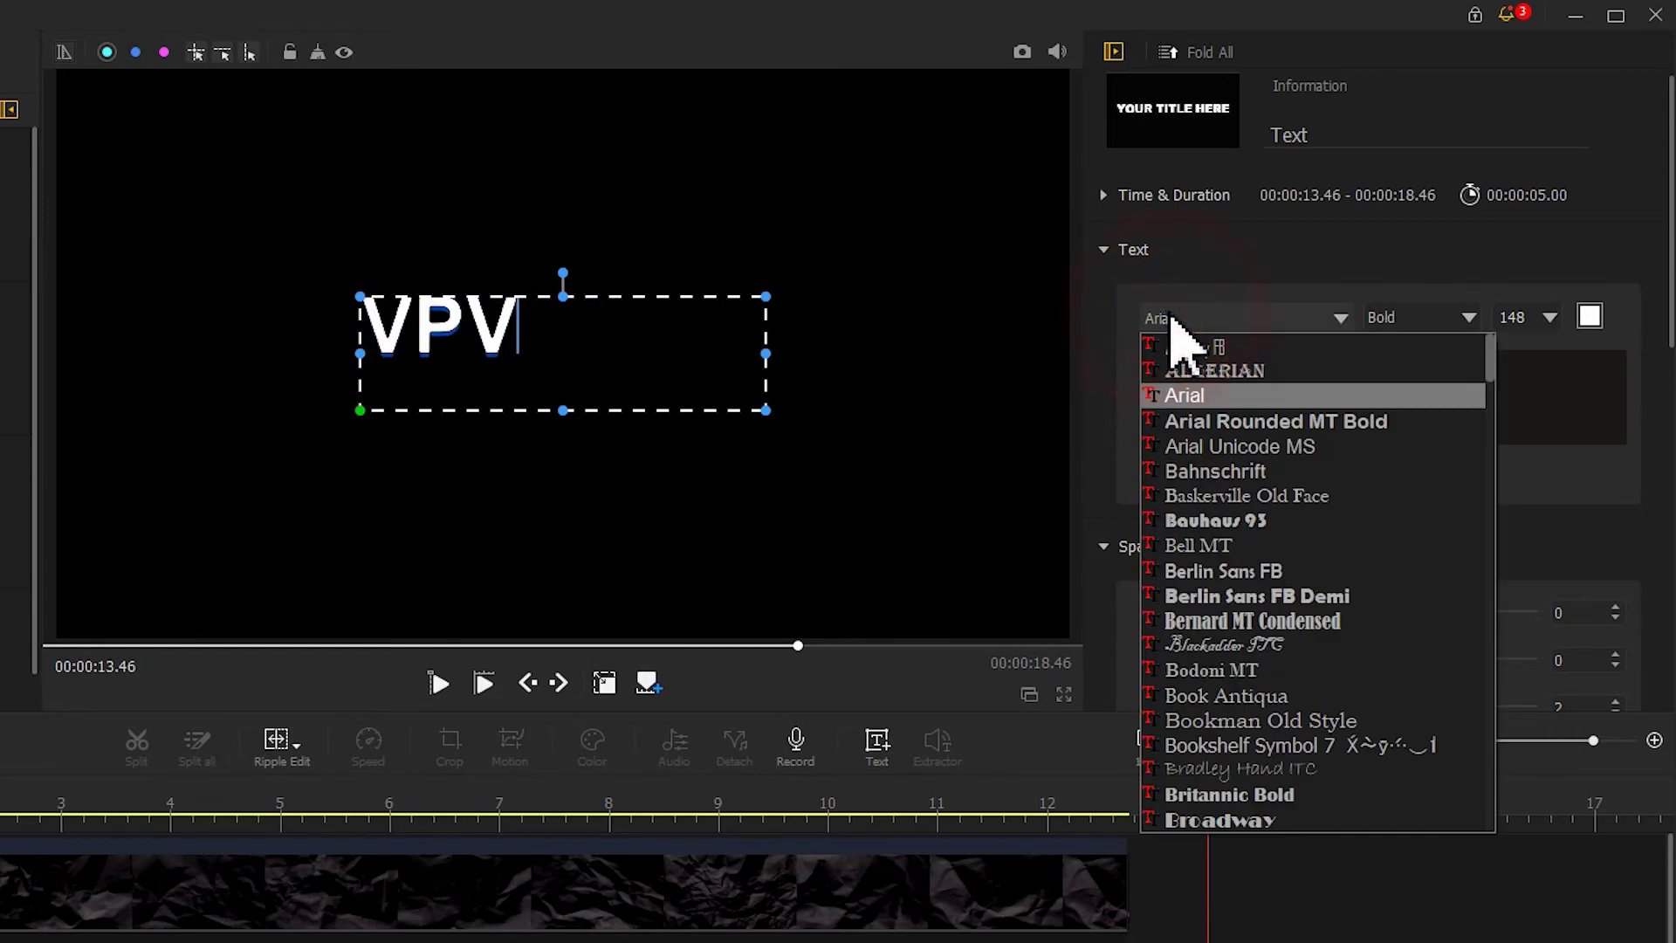
{"action": "left_click", "coordinate": [1173, 345]}
{"action": "left_click", "coordinate": [607, 690]}
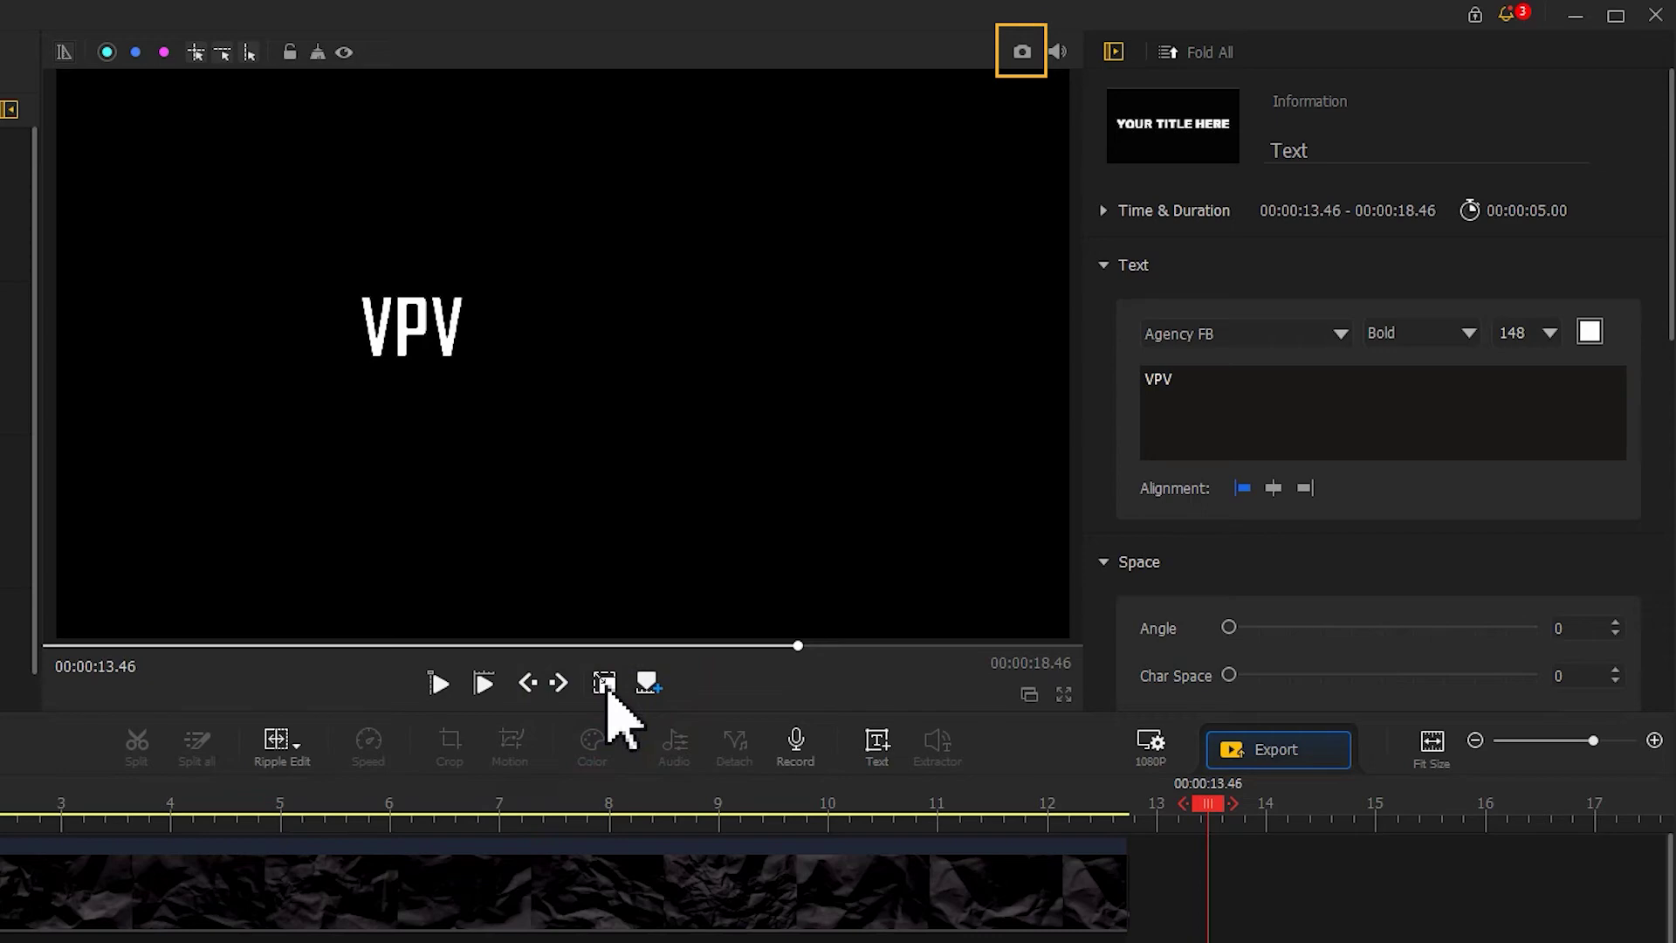
Step: Snapshot the VPV frame into the Media Library and add Overlay Track2
{"action": "left_click", "coordinate": [1021, 51]}
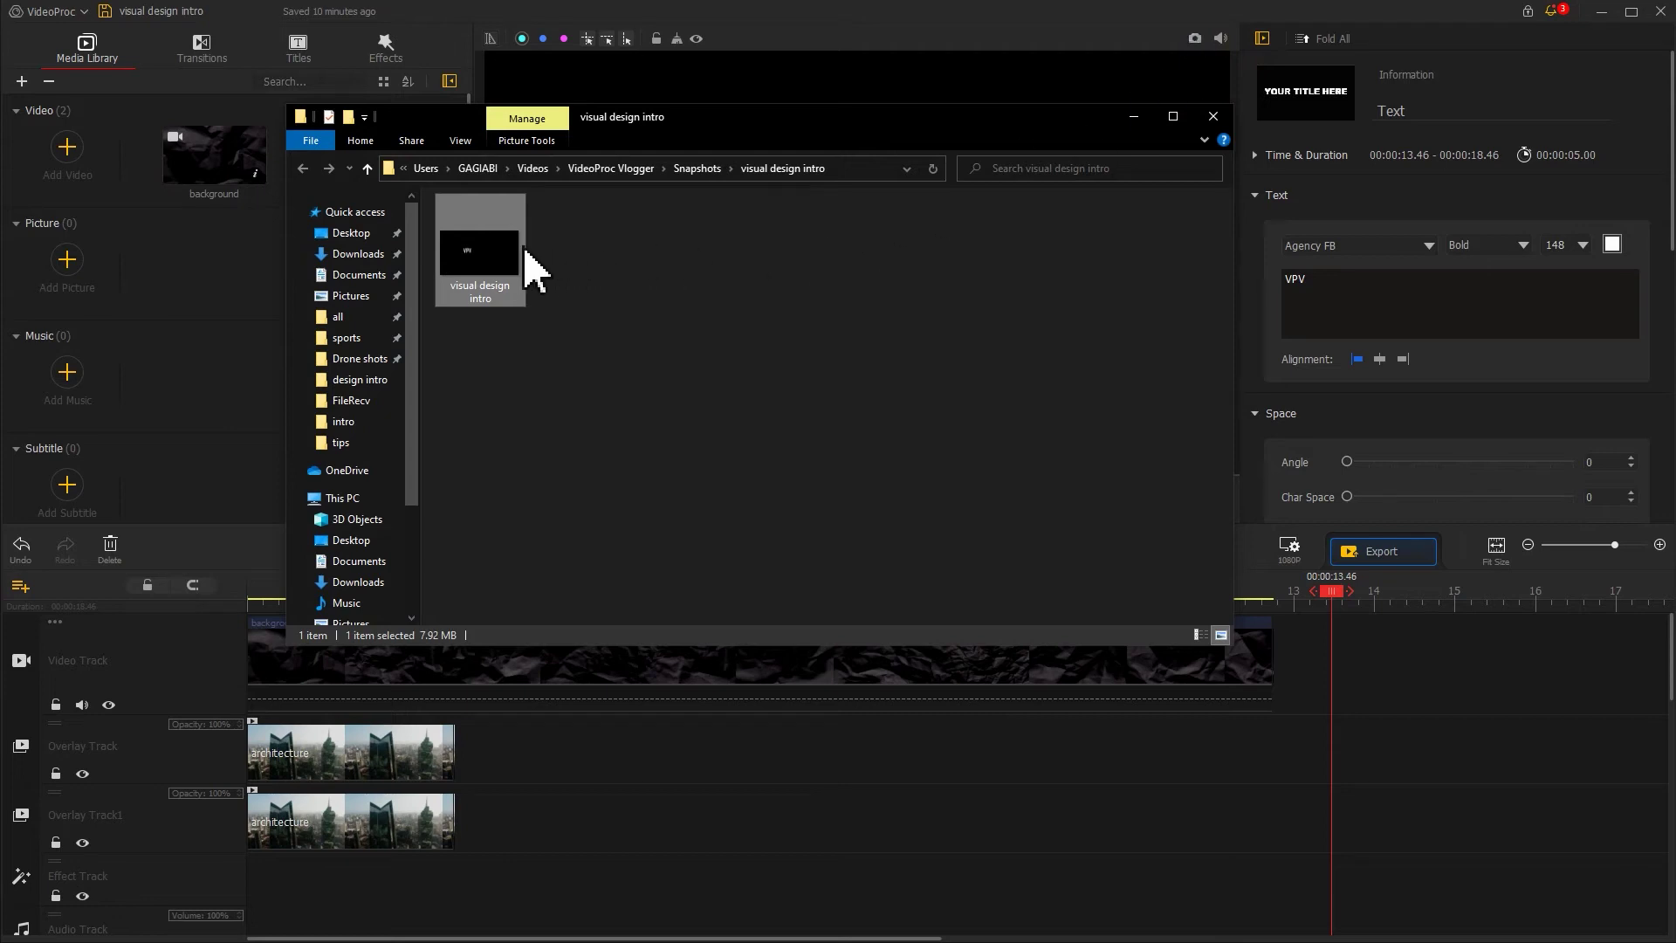
{"action": "left_click_drag", "start_coordinate": [502, 254], "coordinate": [181, 334]}
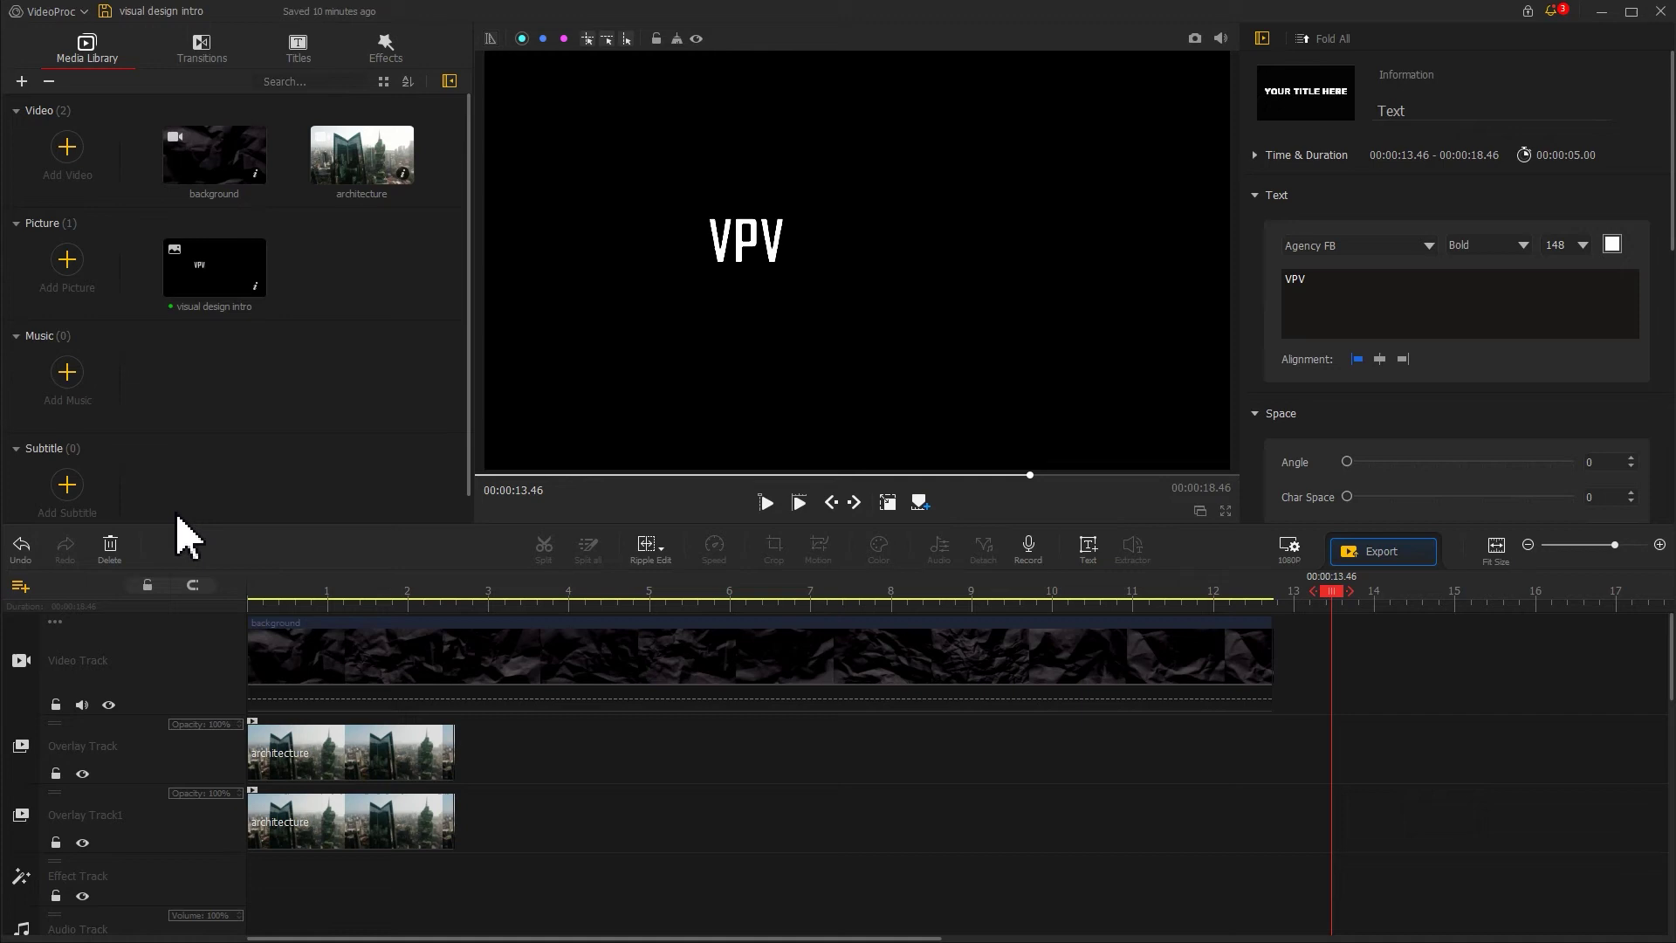
{"action": "left_click", "coordinate": [144, 820]}
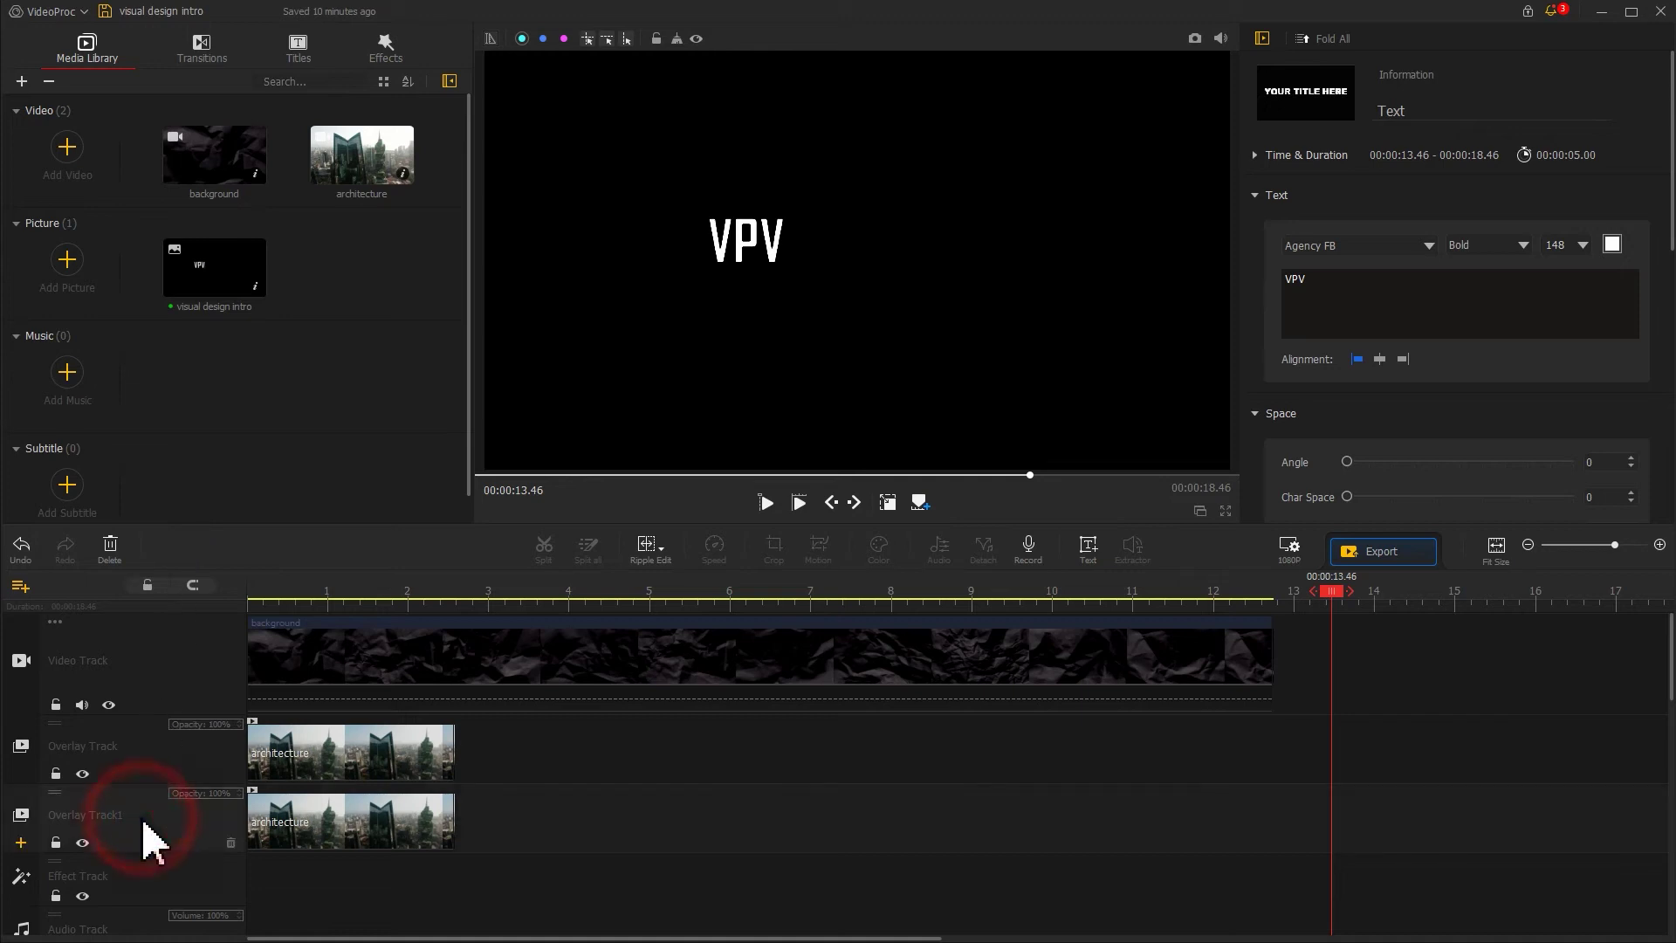
{"action": "left_click", "coordinate": [23, 843]}
Step: Swap the VPV text clip for the snapshot on Overlay Track2, extended to 2.56 s
{"action": "left_click", "coordinate": [1360, 825]}
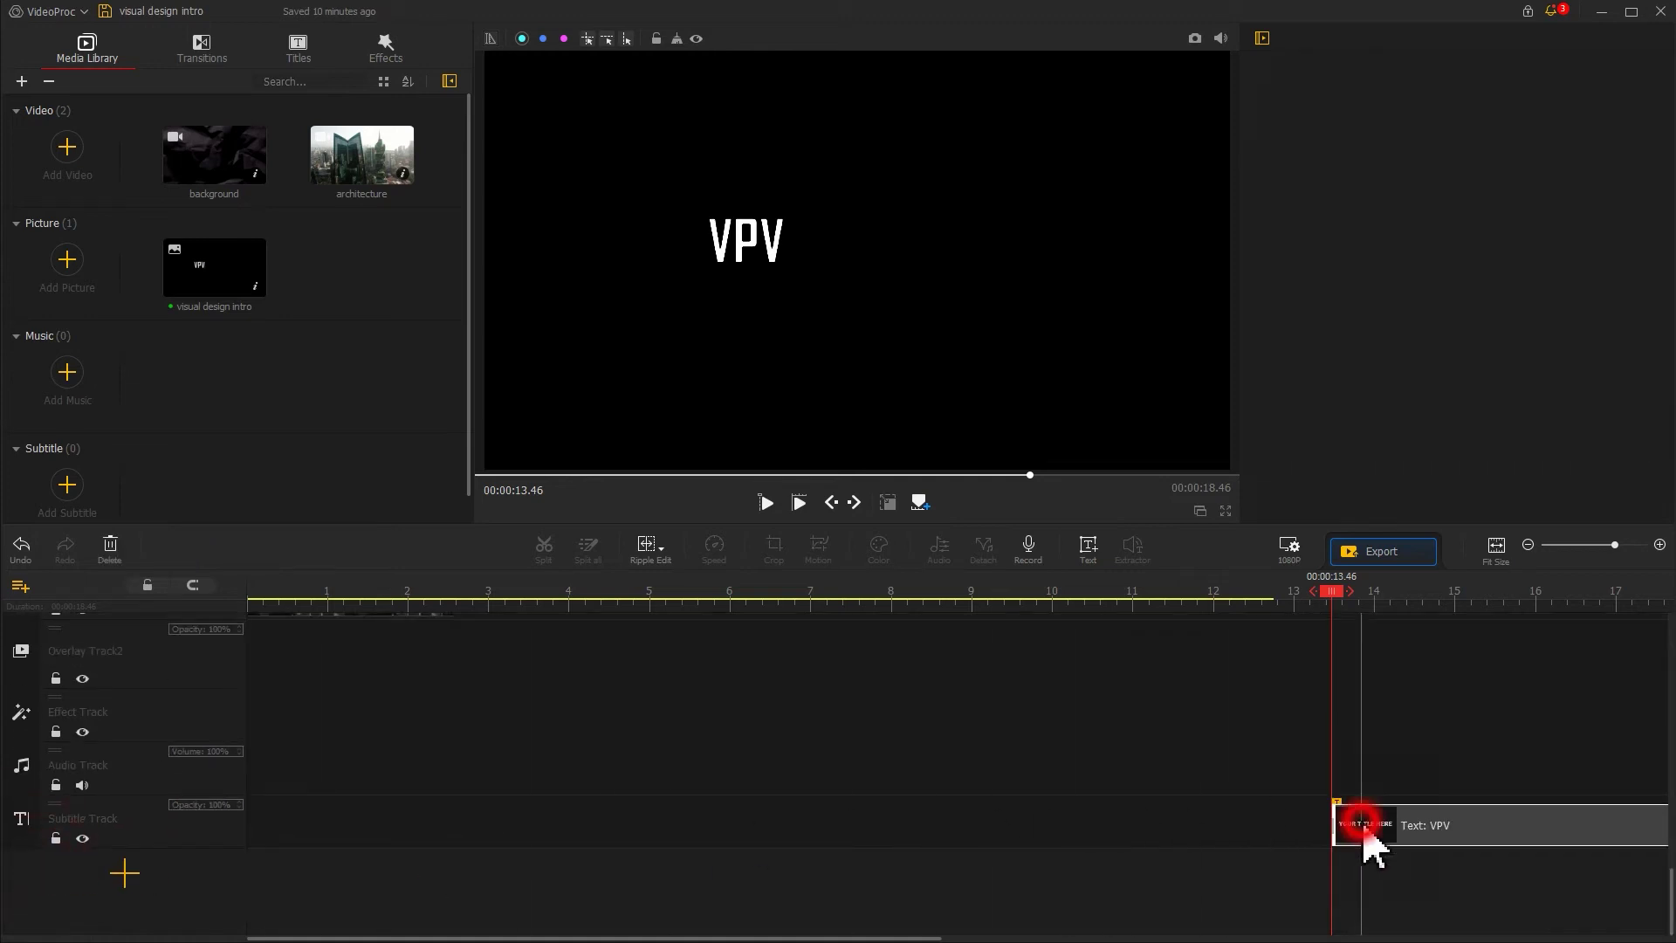
{"action": "key", "text": "Delete"}
{"action": "left_click_drag", "start_coordinate": [218, 290], "coordinate": [224, 703]}
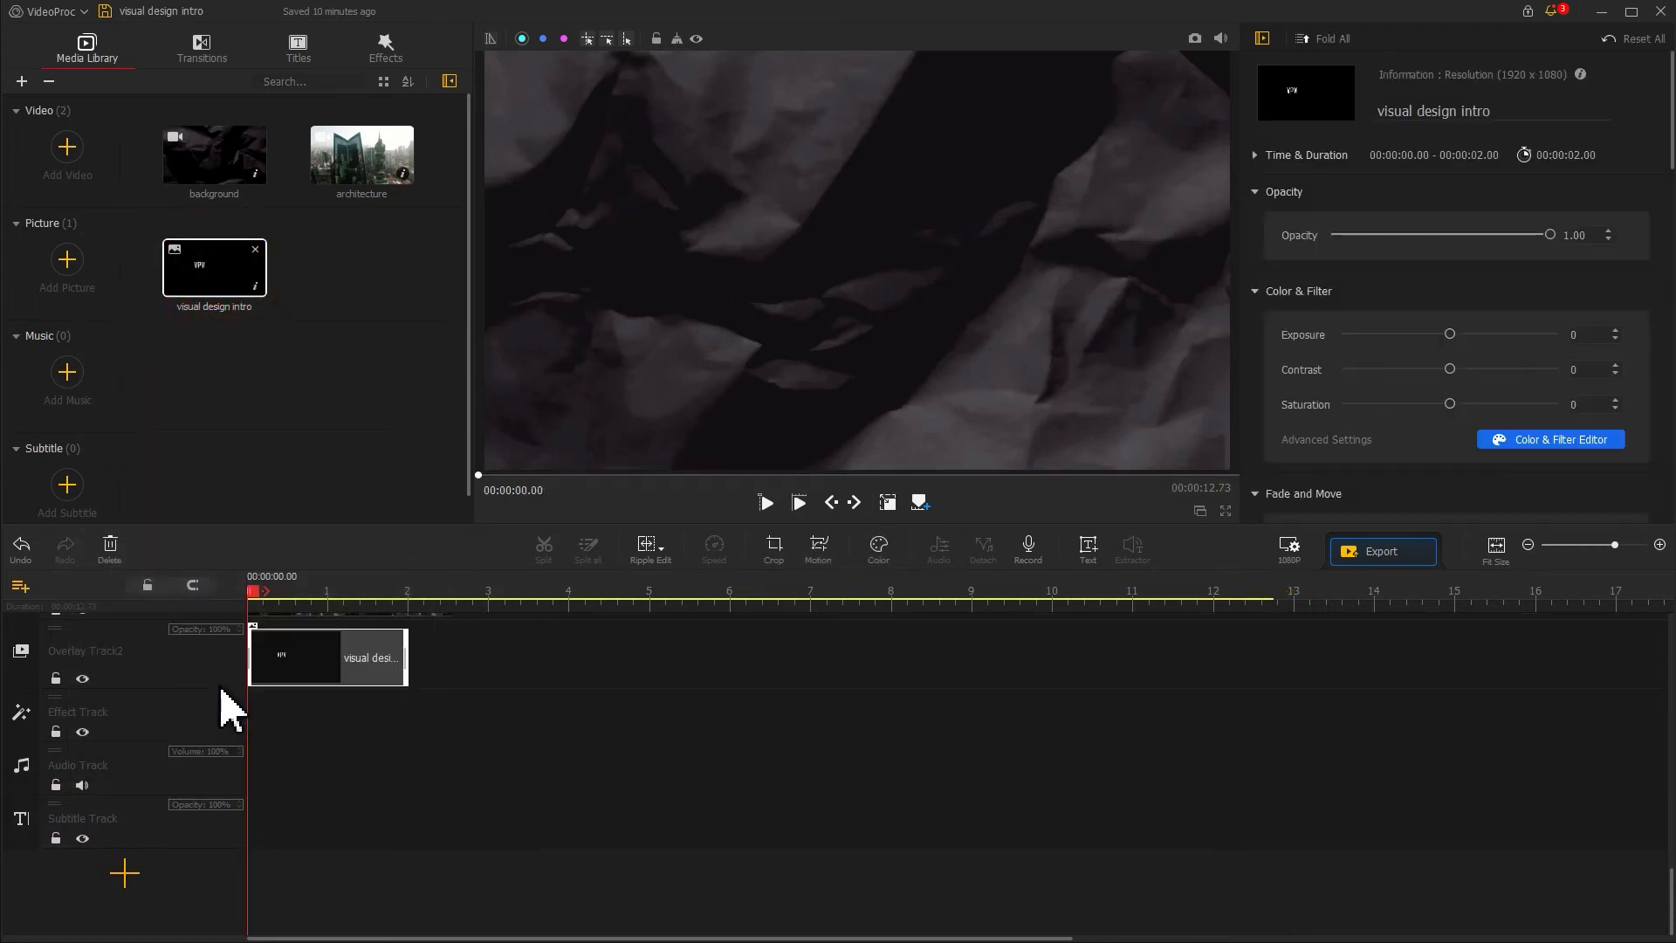
{"action": "left_click_drag", "start_coordinate": [405, 788], "coordinate": [455, 790]}
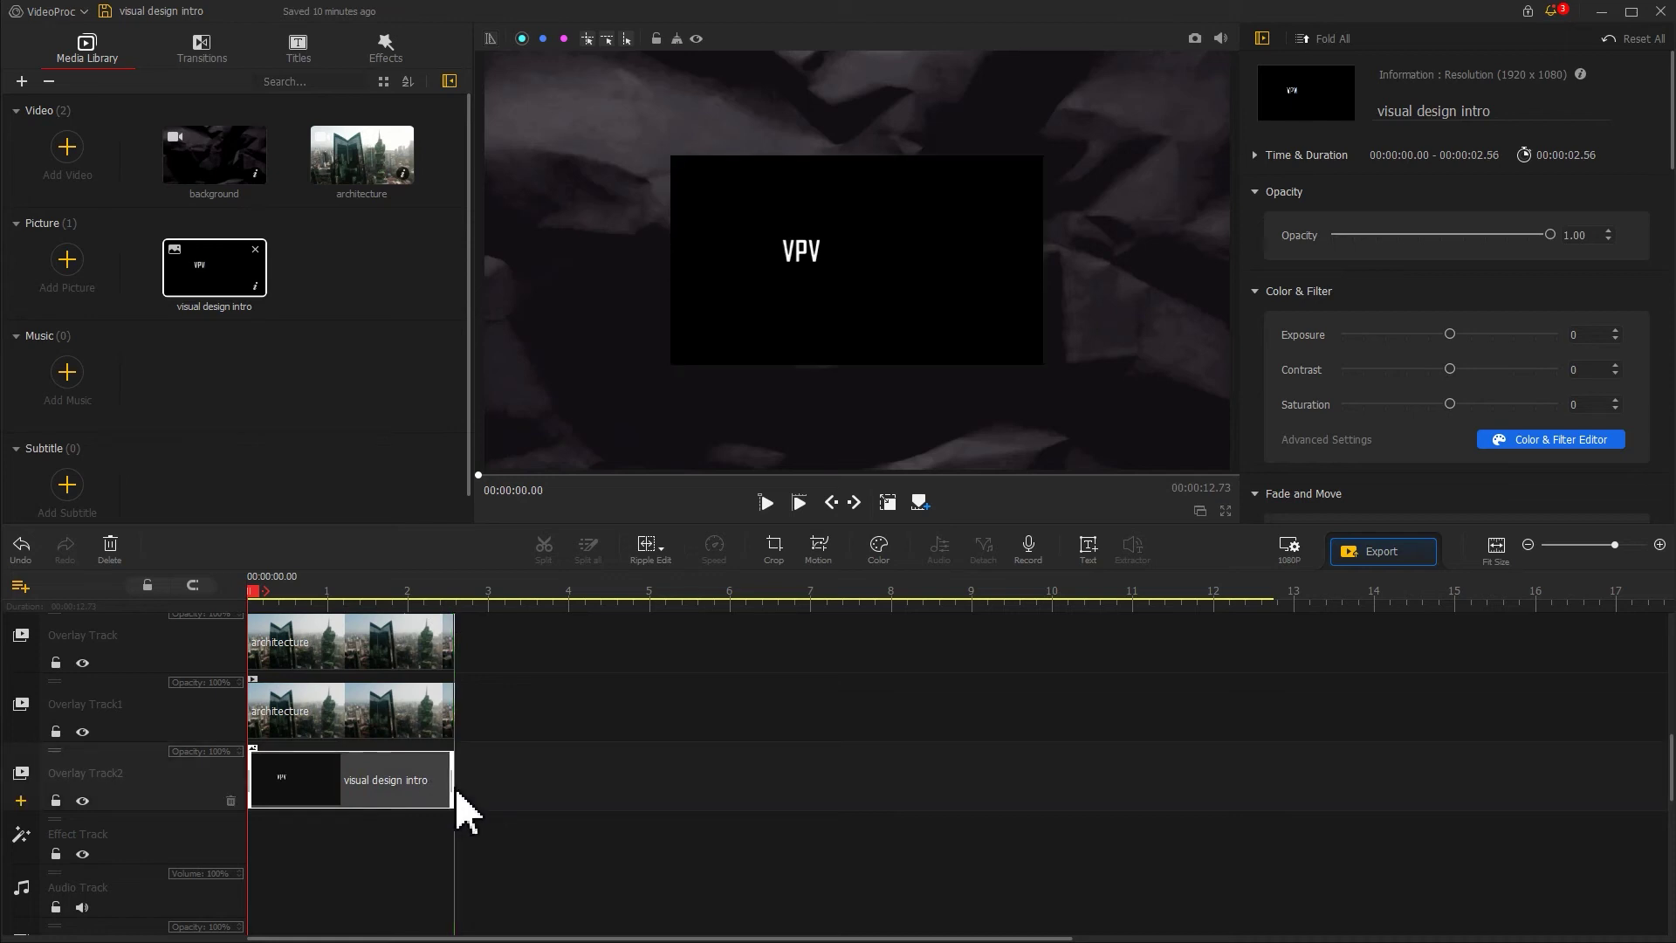
Step: Crop the VPV snapshot's corners and bottom edge in tight around the lettering
{"action": "left_click", "coordinate": [773, 548]}
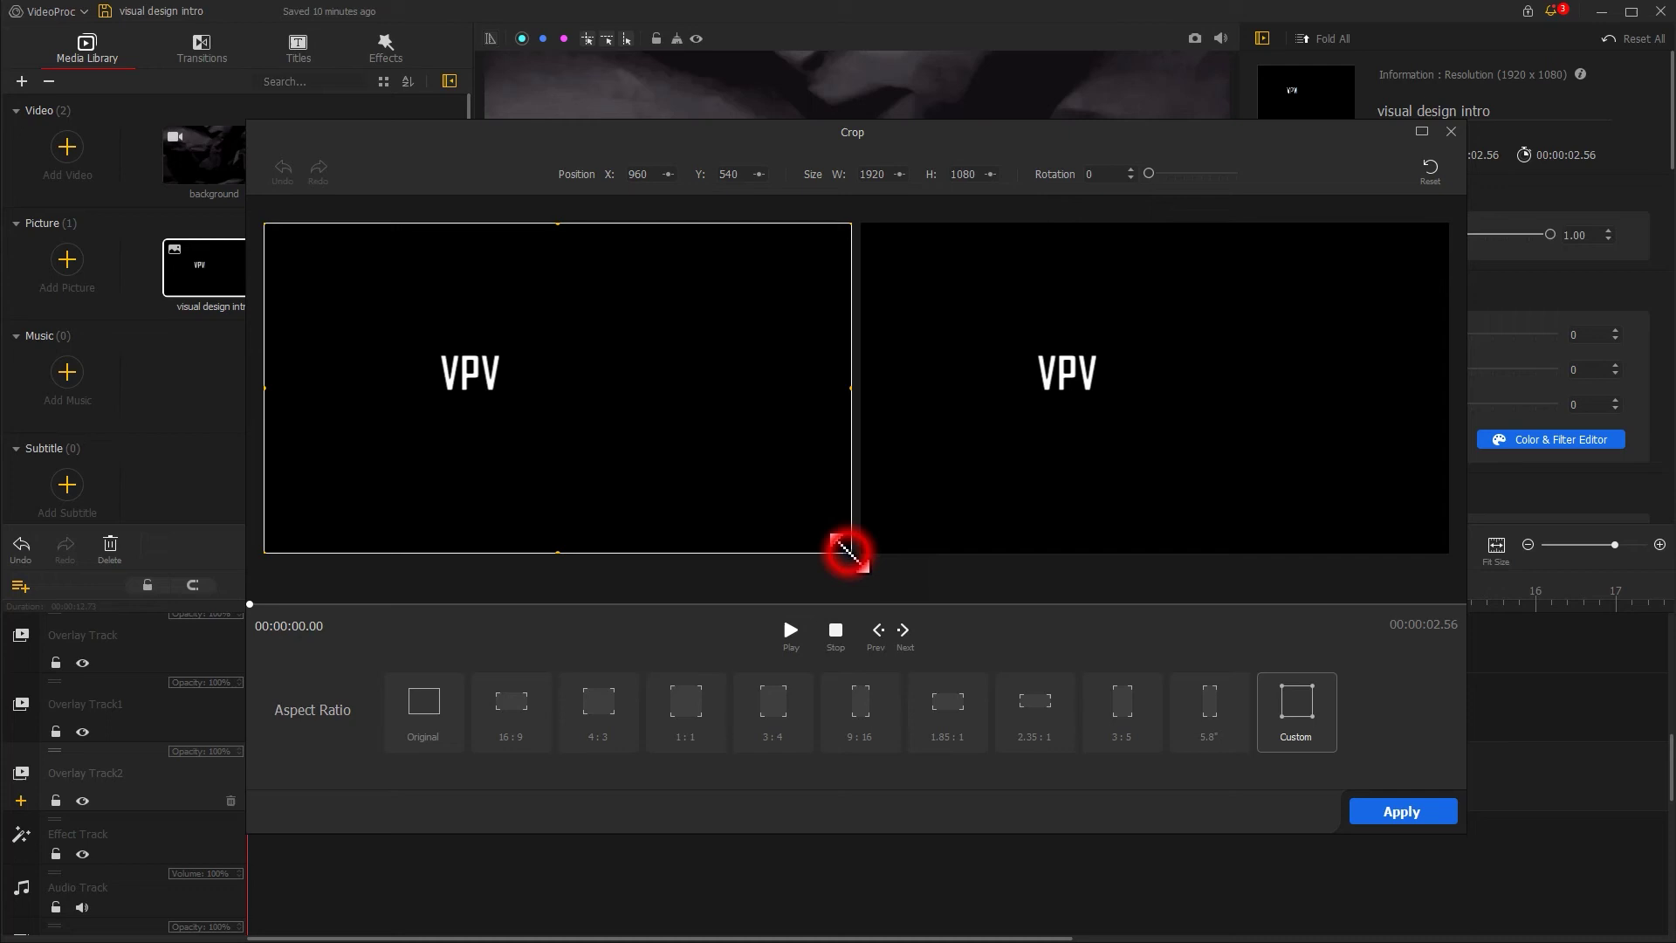
{"action": "left_click_drag", "start_coordinate": [851, 552], "coordinate": [543, 428]}
{"action": "left_click_drag", "start_coordinate": [265, 224], "coordinate": [412, 334]}
{"action": "left_click_drag", "start_coordinate": [472, 423], "coordinate": [483, 366]}
{"action": "left_click", "coordinate": [1383, 798]}
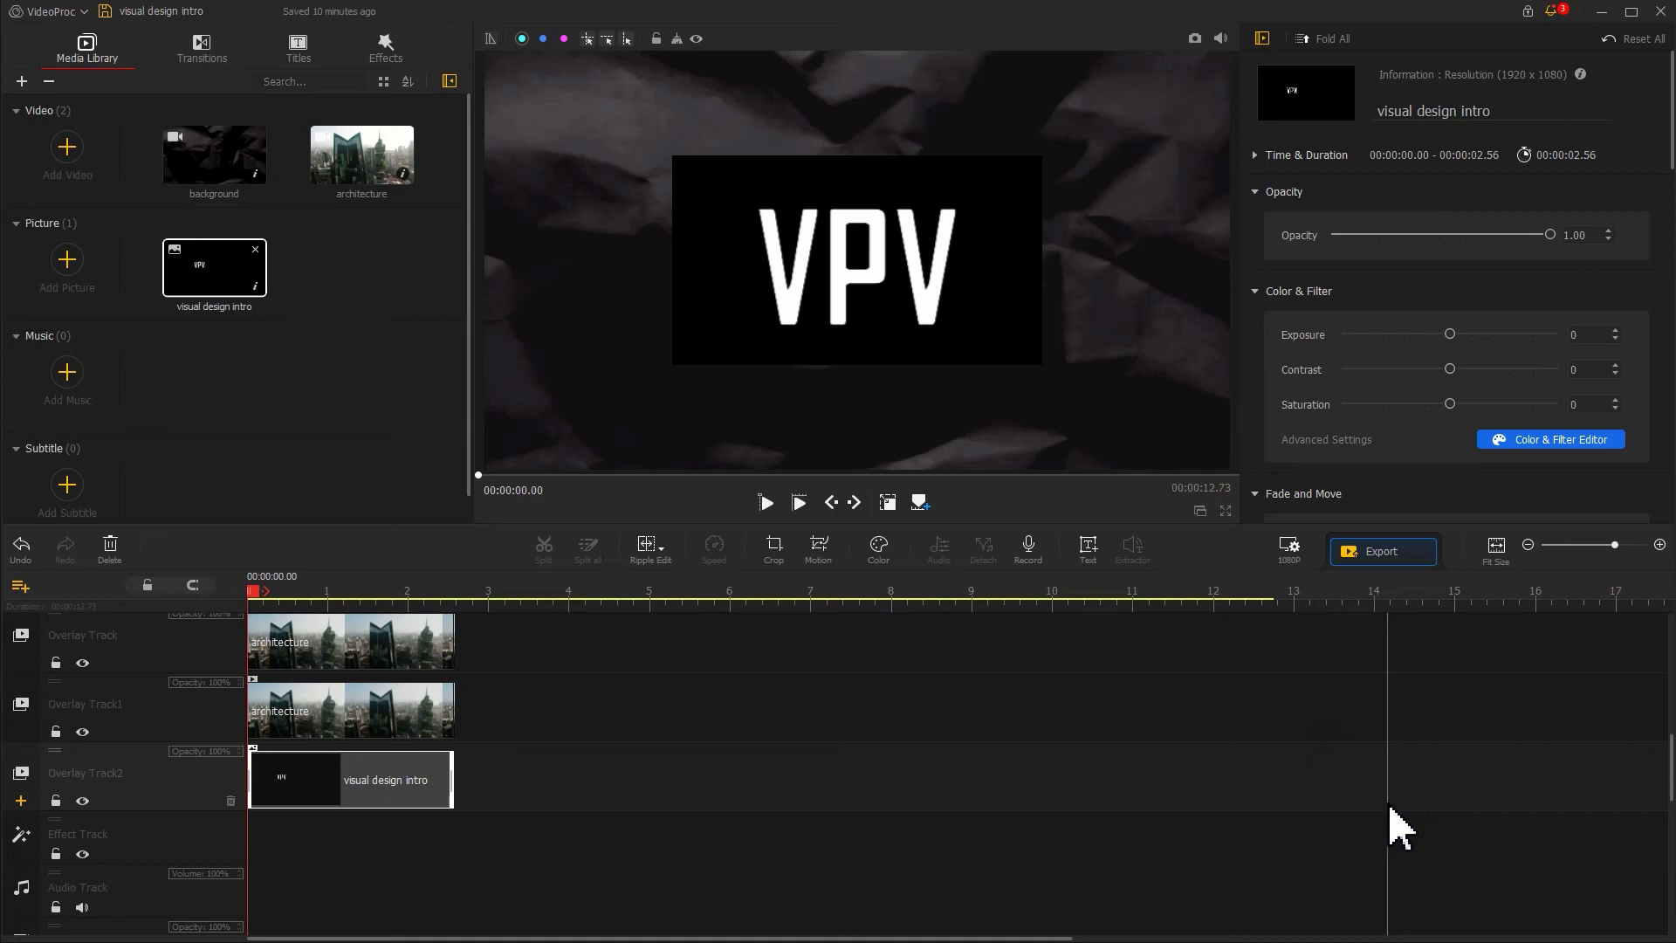
Step: At 1.13 s, shrink and tilt the VPV image onto the green clip's top-left corner
{"action": "left_click", "coordinate": [337, 591]}
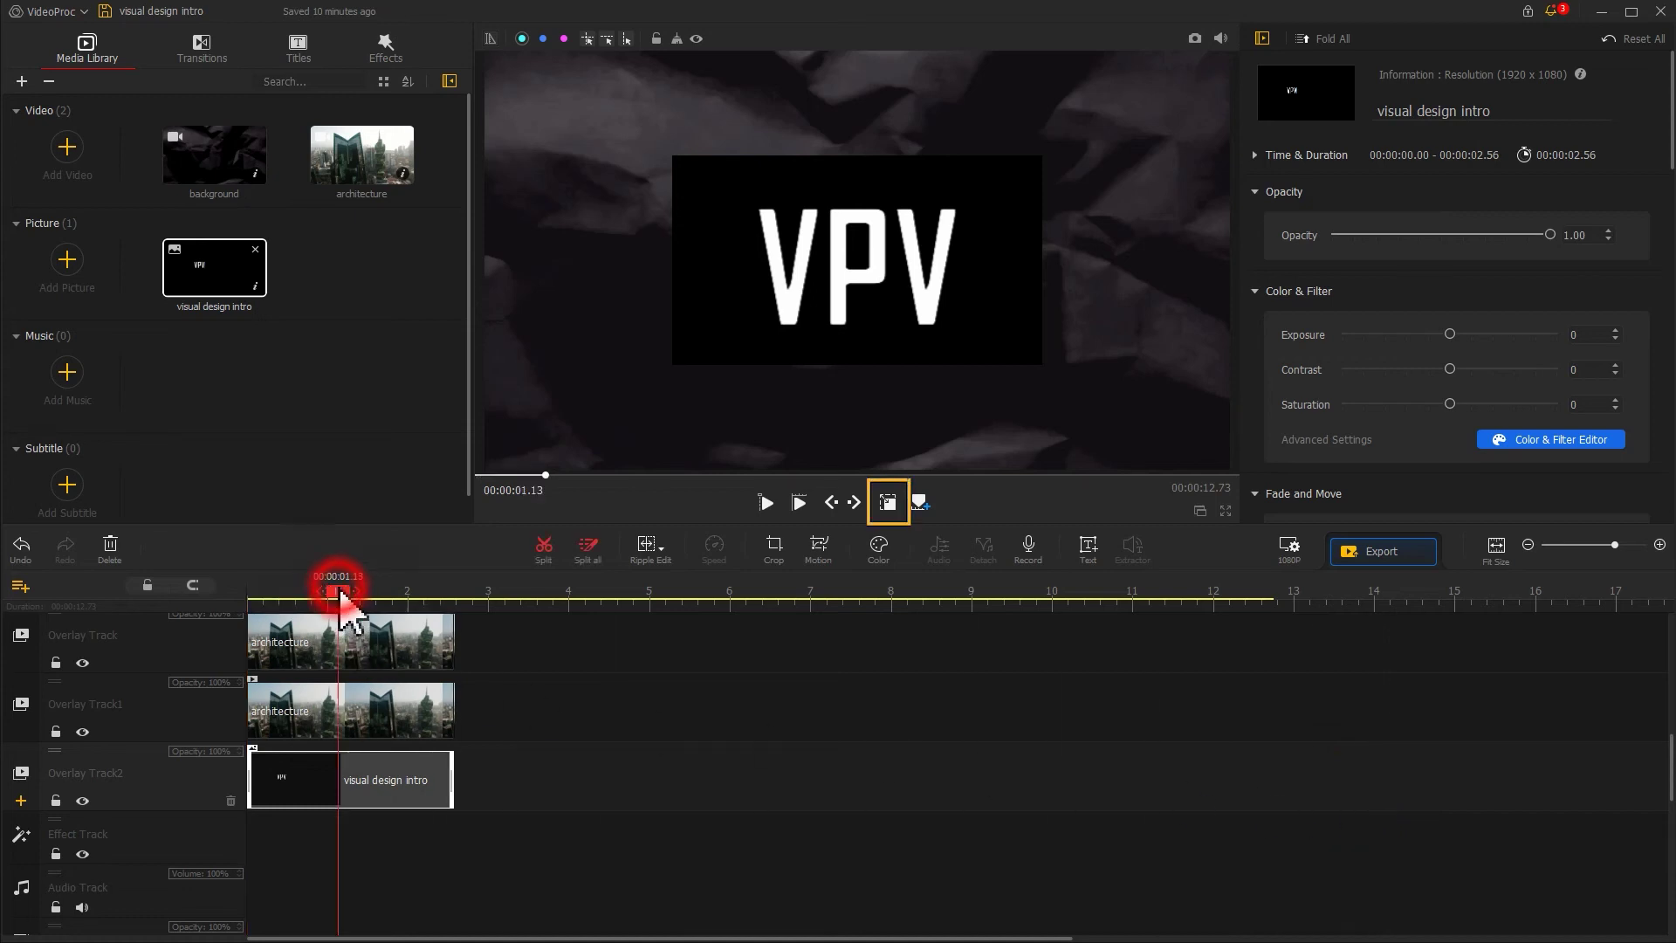
{"action": "left_click", "coordinate": [898, 512]}
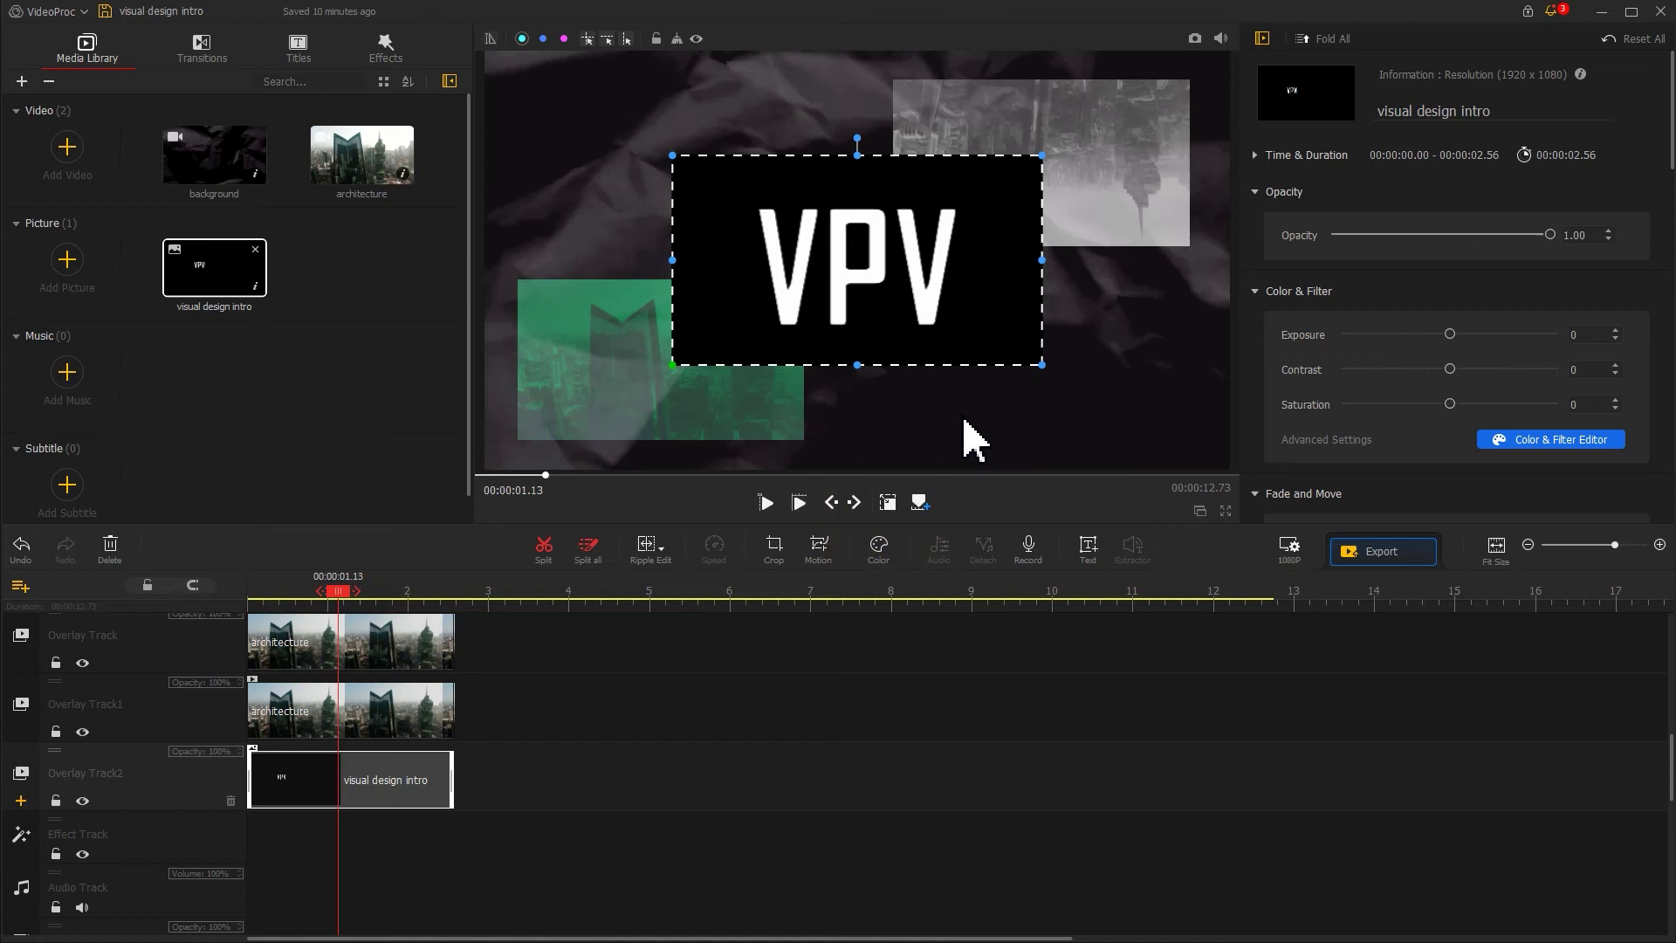
{"action": "left_click_drag", "start_coordinate": [1042, 364], "coordinate": [522, 241]}
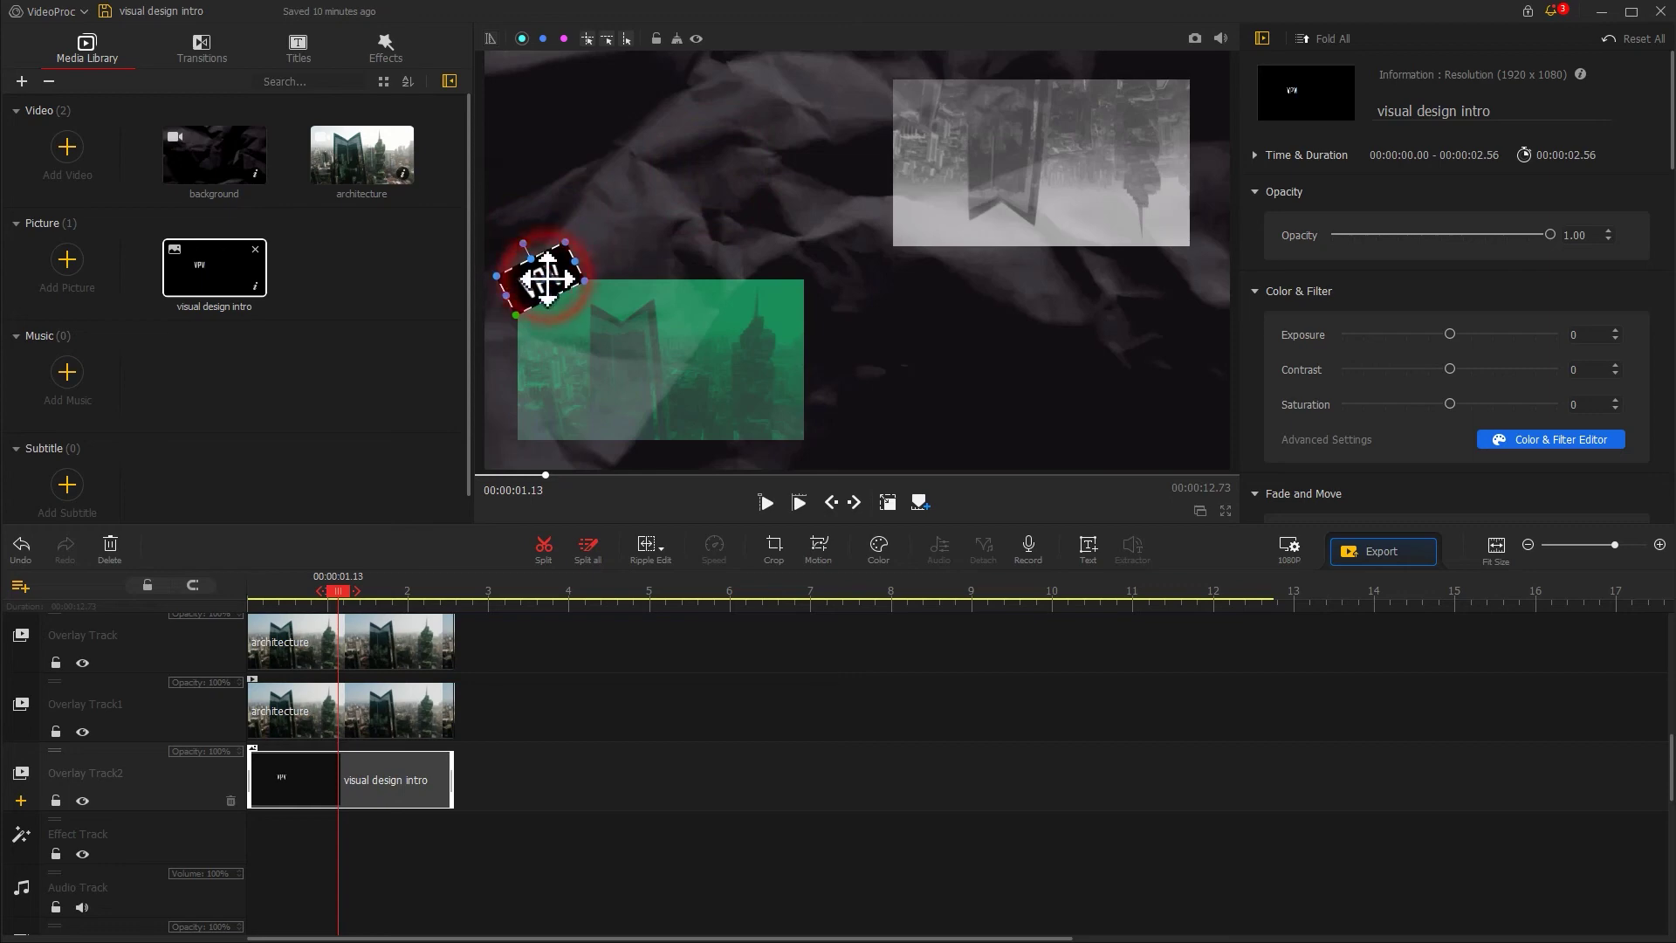
{"action": "left_click", "coordinate": [886, 504]}
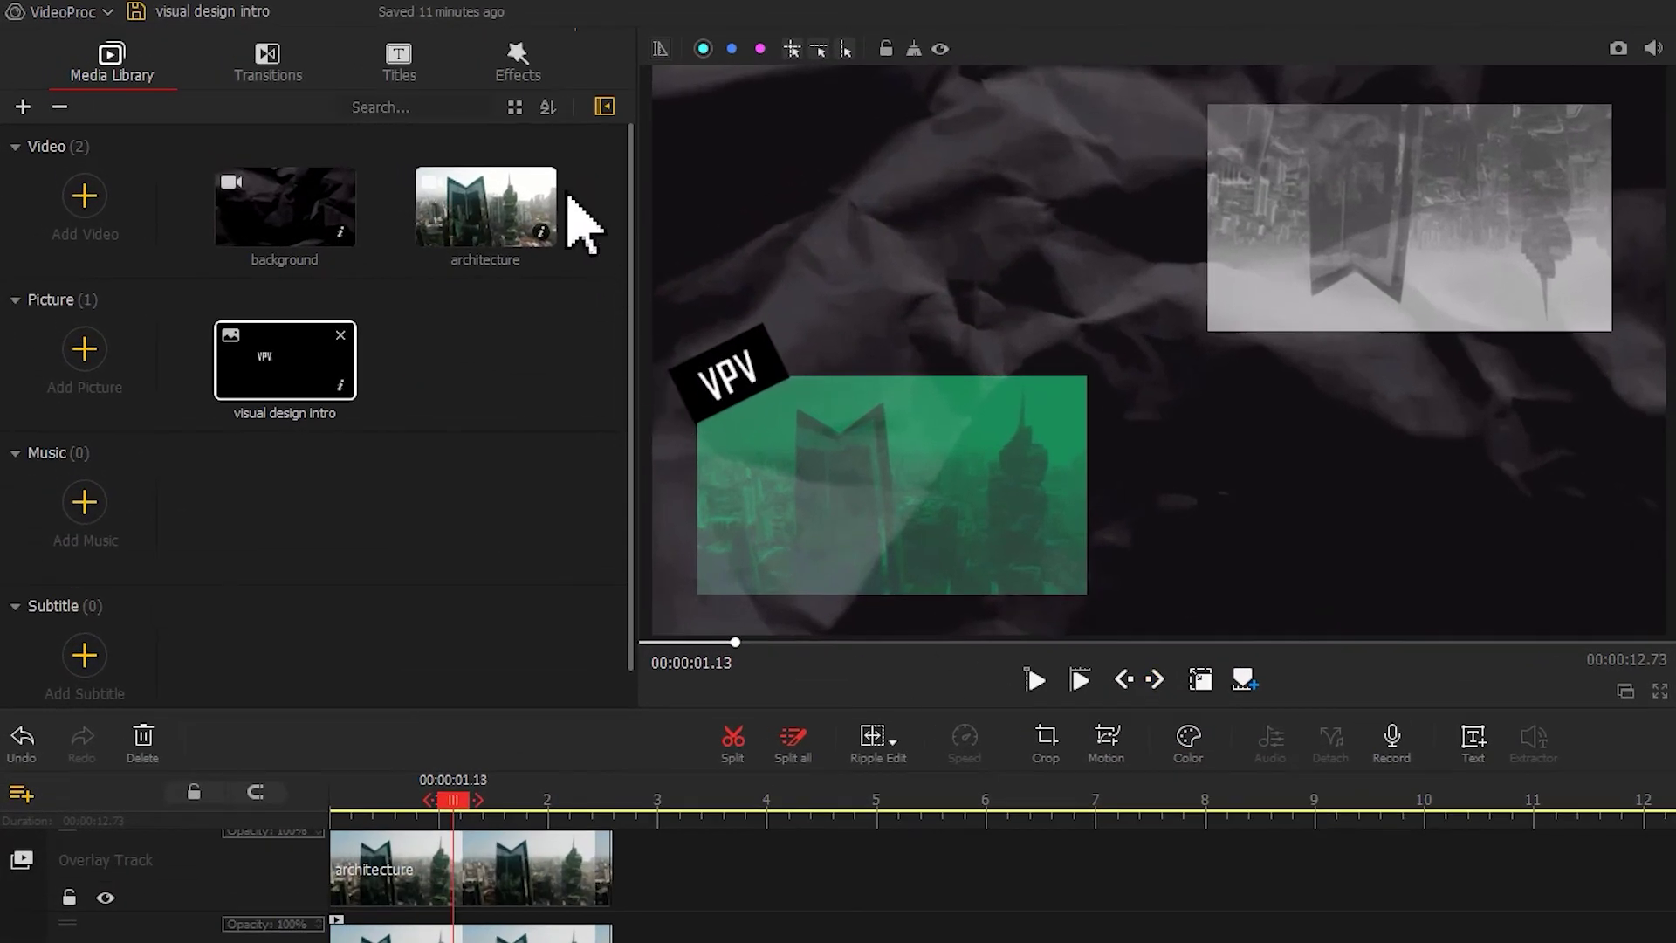
Step: Add a Border effect to the Effect Track and trim it to 2.56 seconds
{"action": "left_click", "coordinate": [390, 51]}
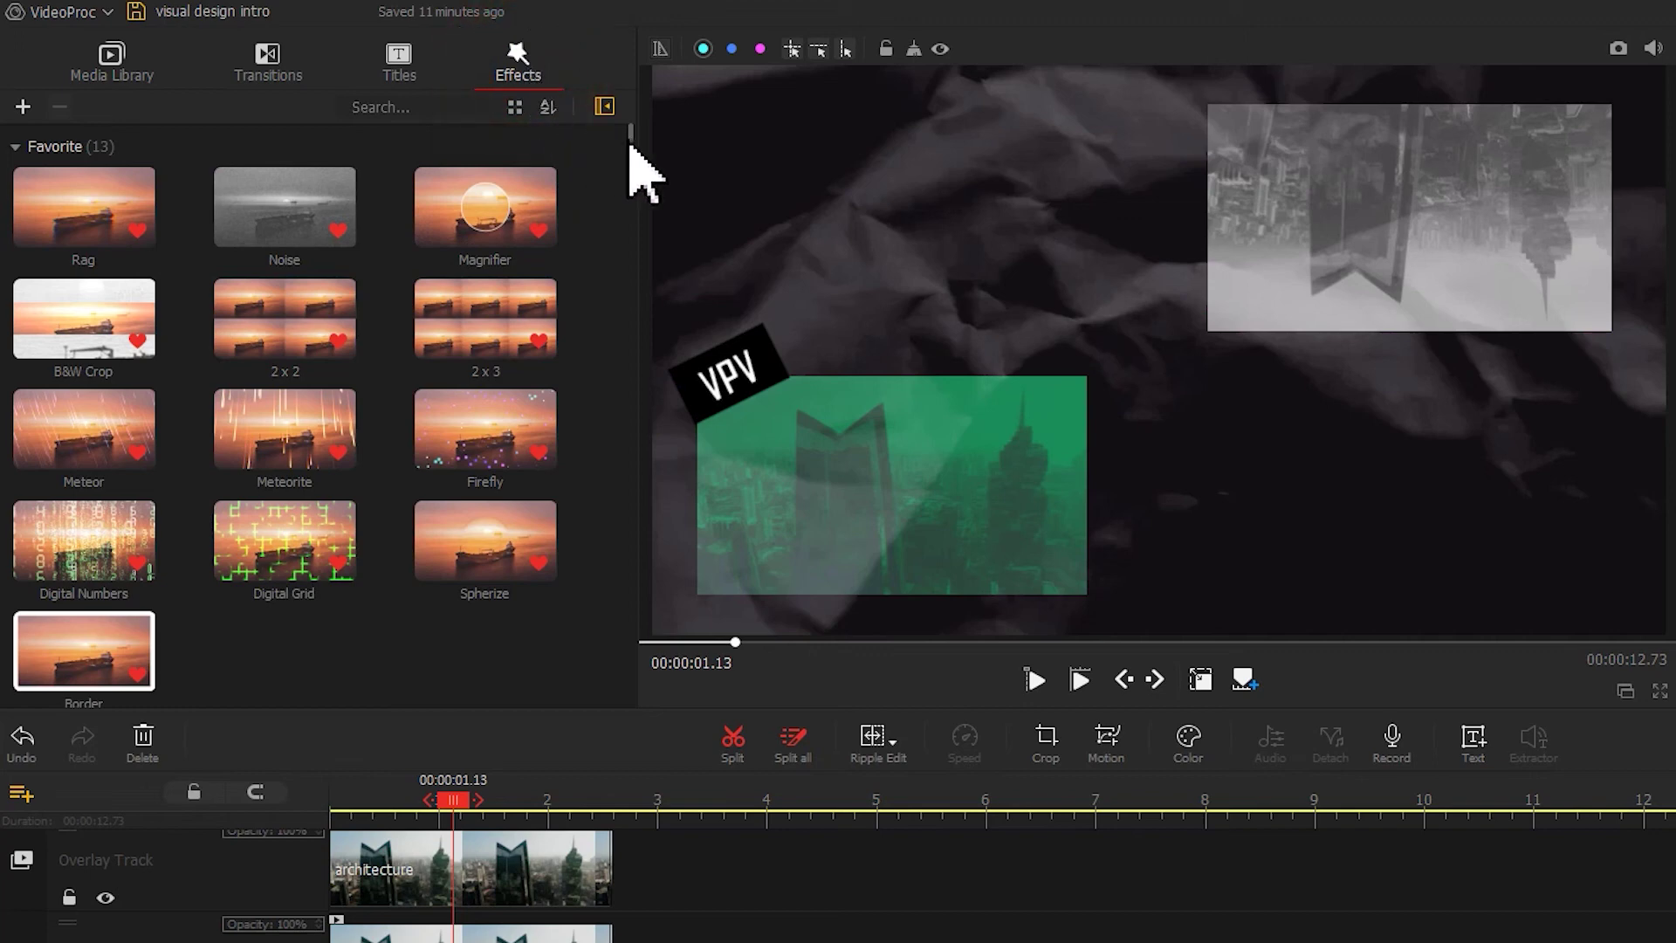
{"action": "left_click_drag", "start_coordinate": [634, 146], "coordinate": [635, 160]}
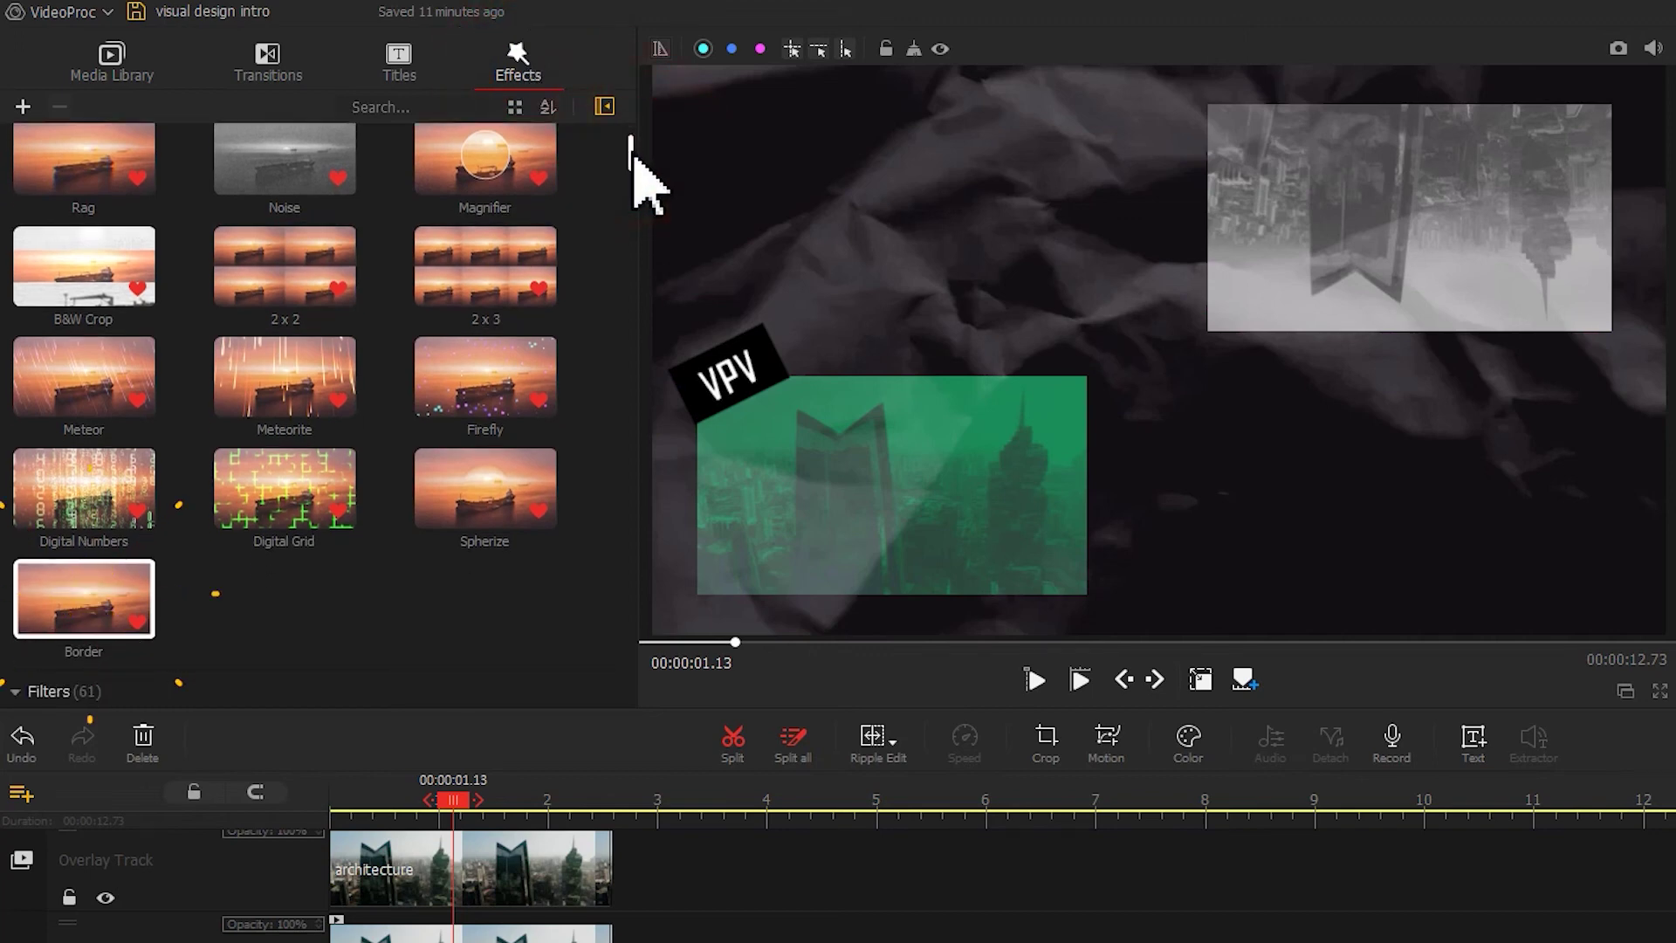
{"action": "left_click_drag", "start_coordinate": [123, 610], "coordinate": [187, 794]}
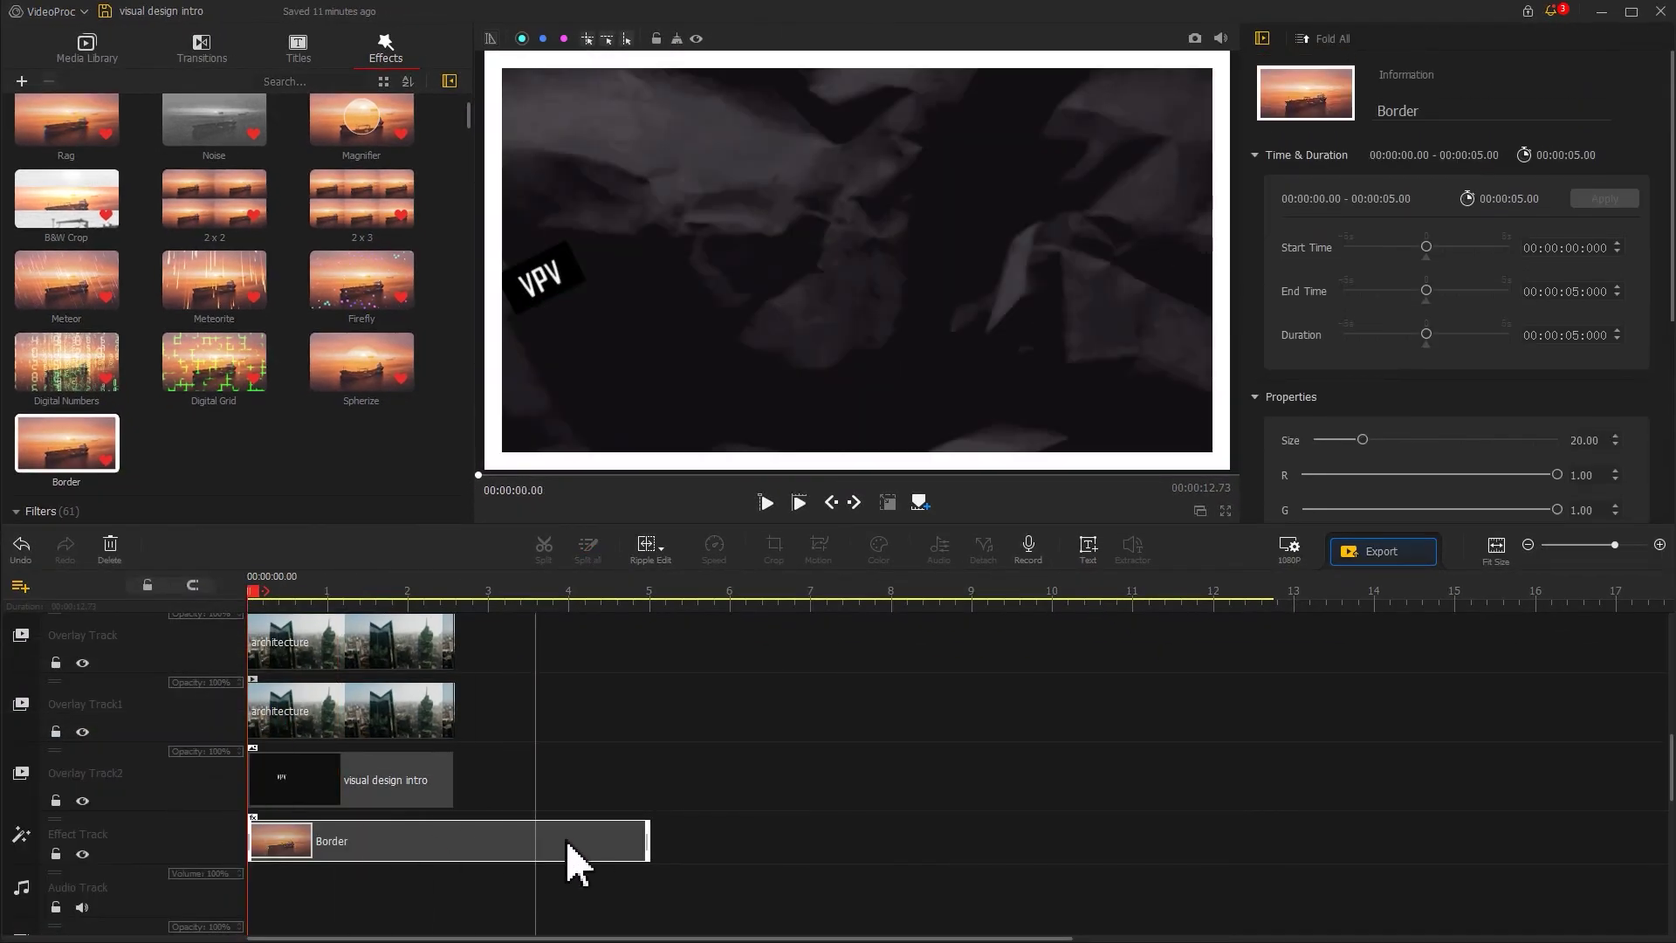
{"action": "left_click_drag", "start_coordinate": [643, 843], "coordinate": [455, 843]}
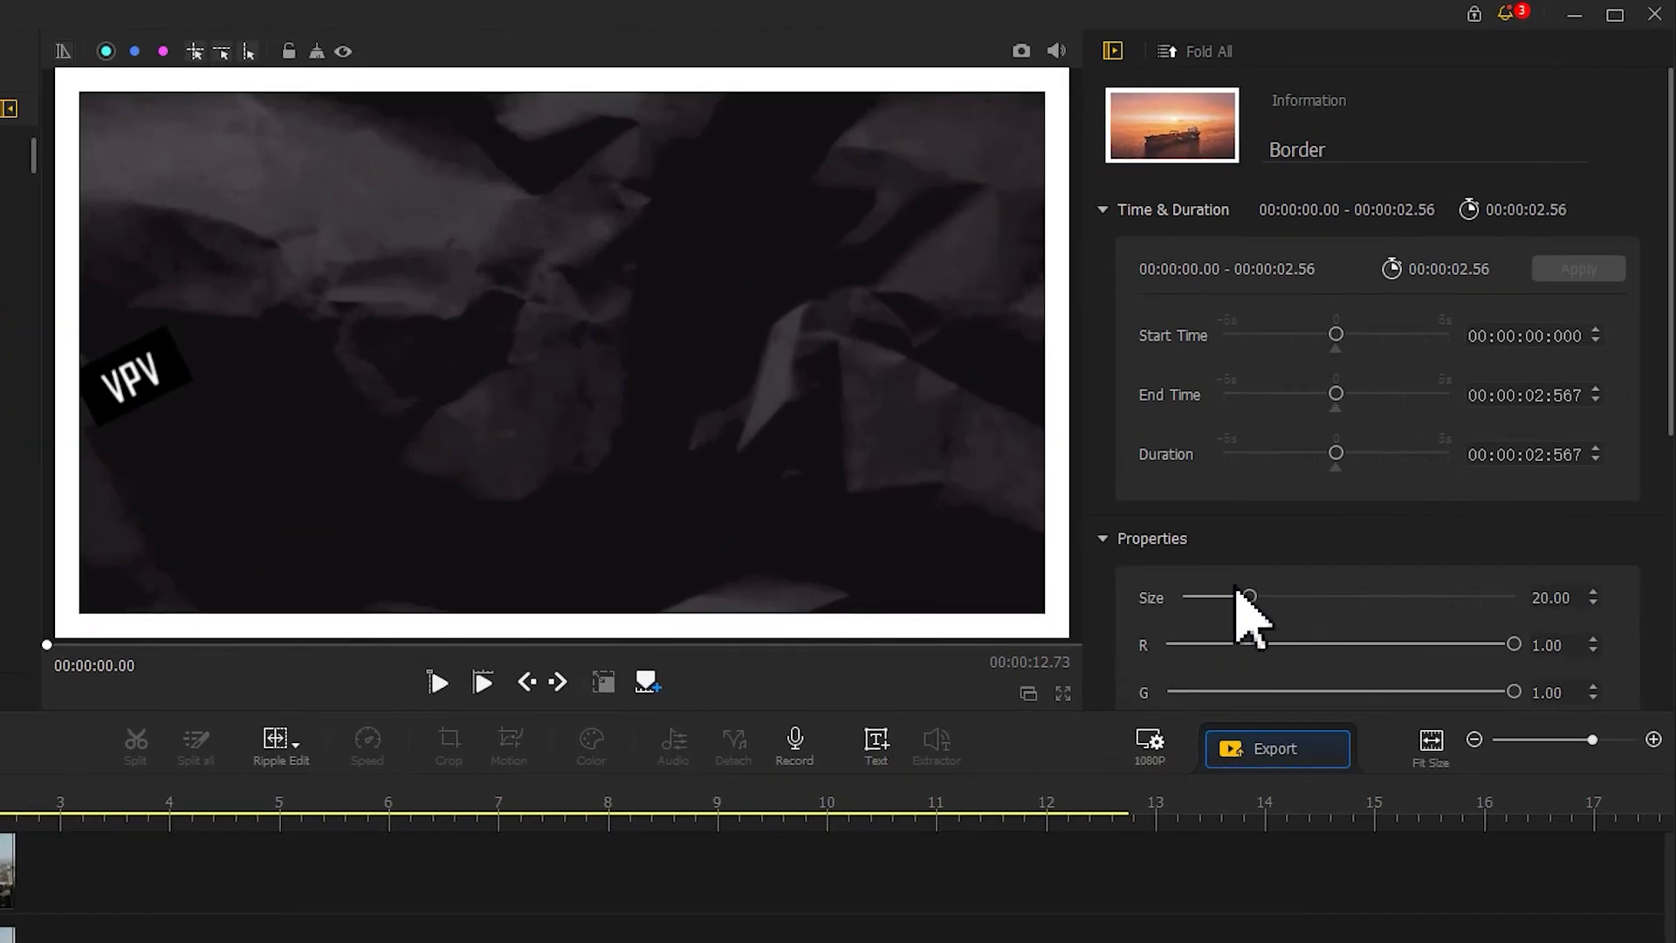
Step: Set the border Size to 5.04 and scope it to the VPV picture instead of Canvas
{"action": "left_click", "coordinate": [1247, 596]}
{"action": "left_click_drag", "start_coordinate": [1247, 596], "coordinate": [1200, 596]}
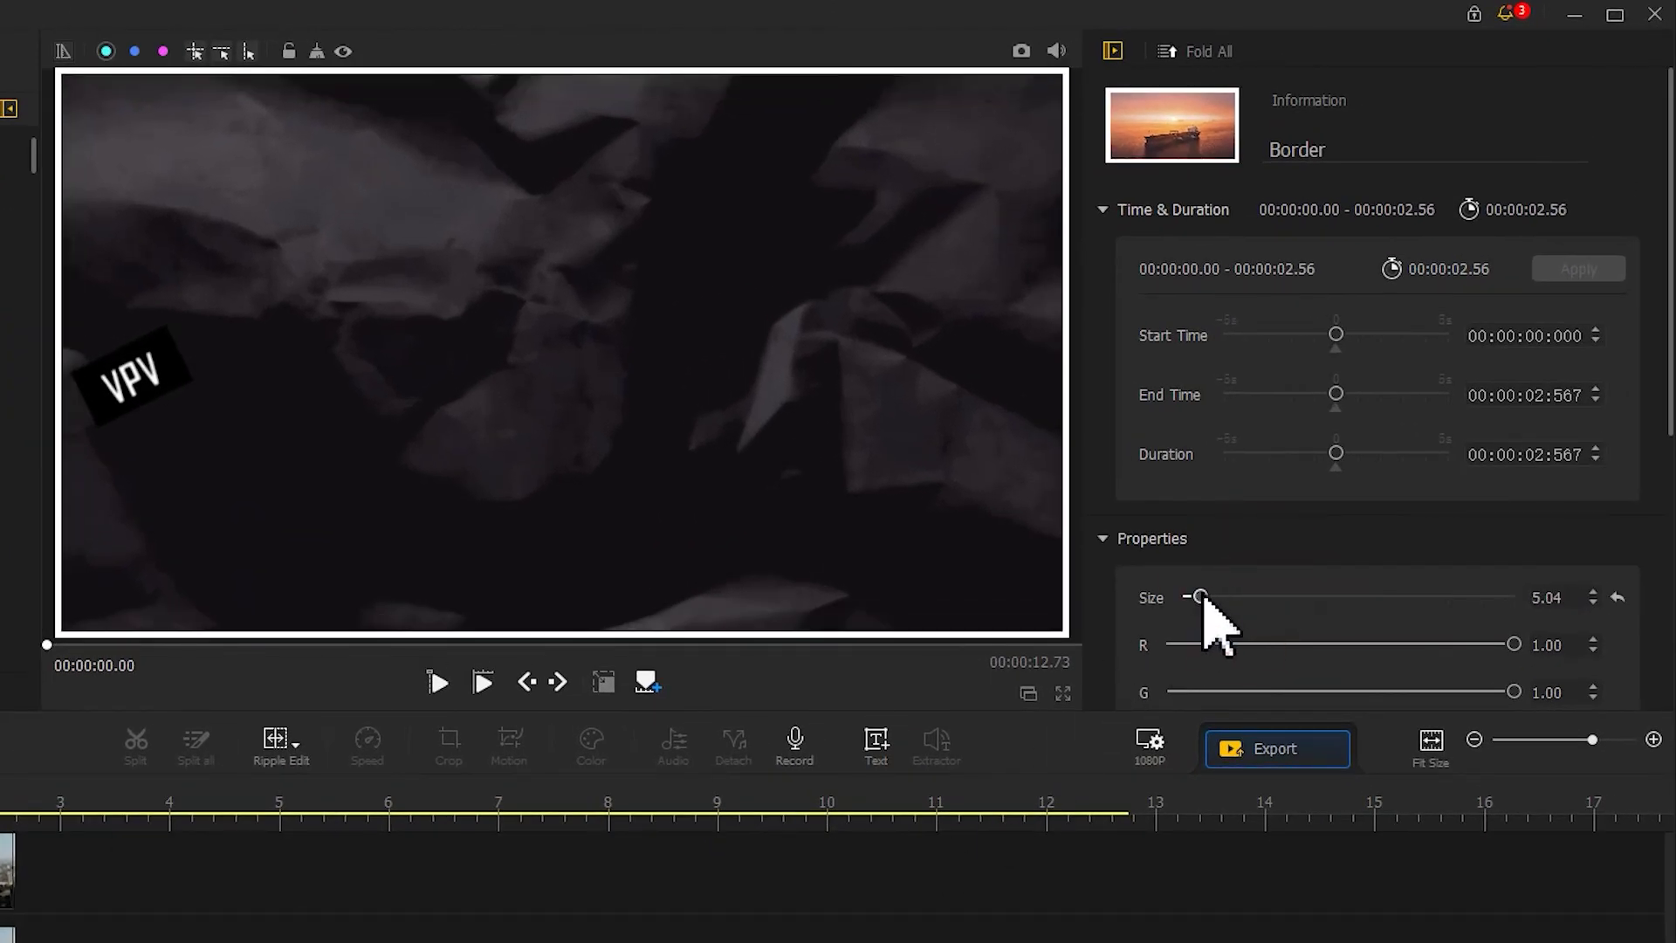
{"action": "left_click_drag", "start_coordinate": [1663, 375], "coordinate": [1651, 592]}
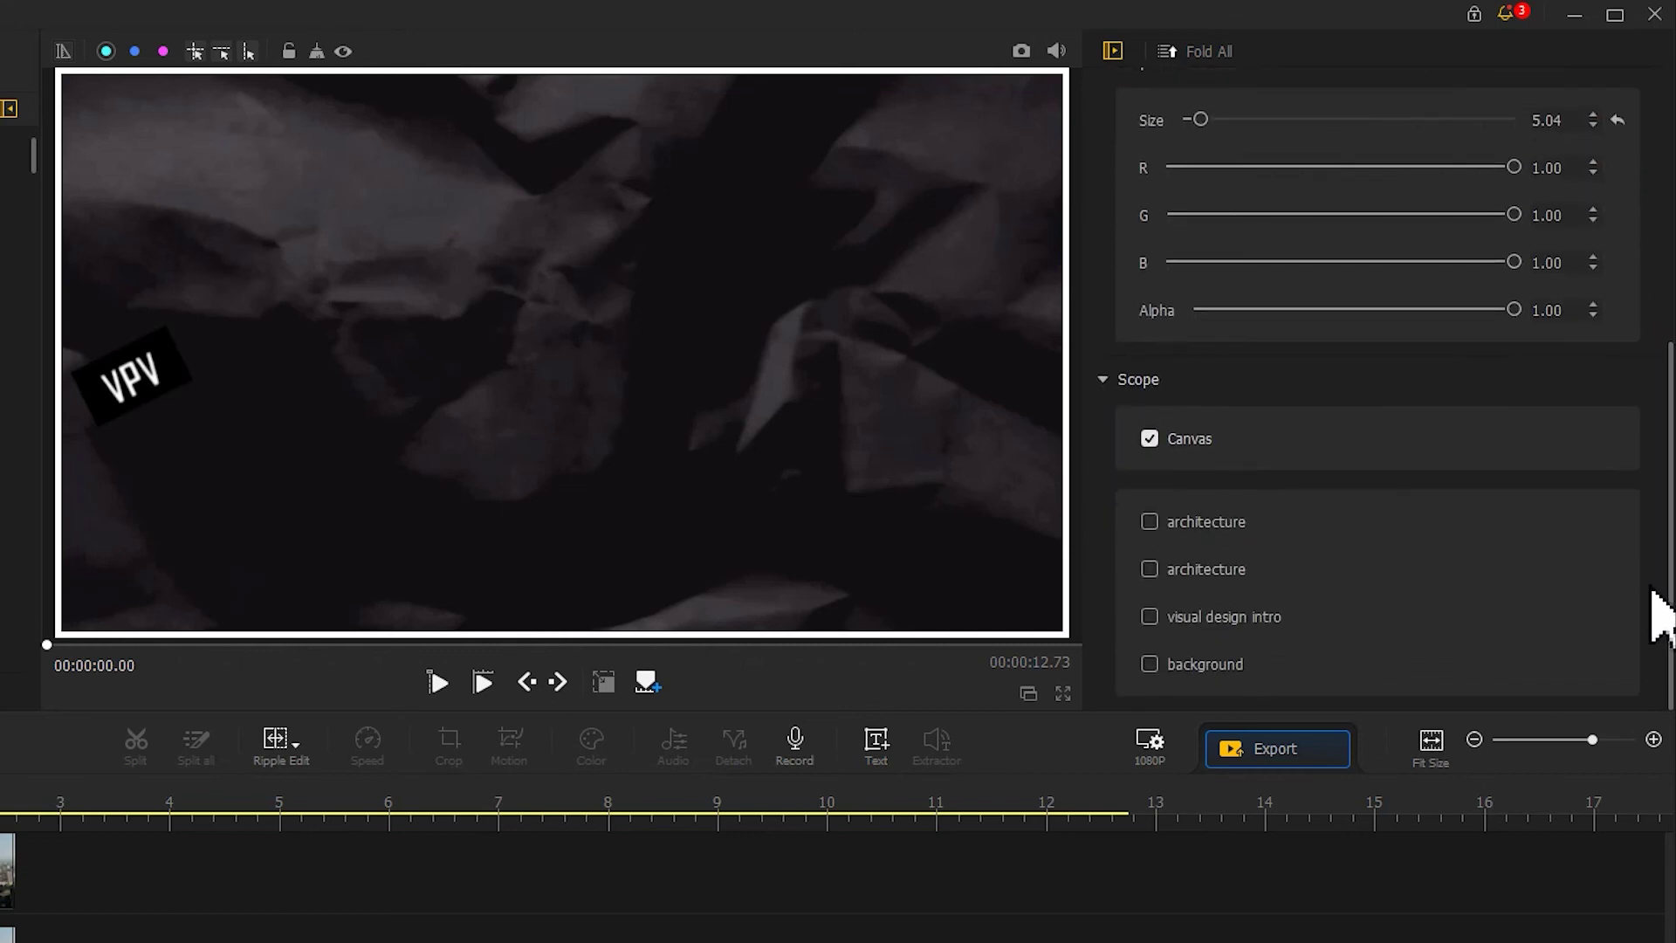
{"action": "left_click", "coordinate": [1151, 439]}
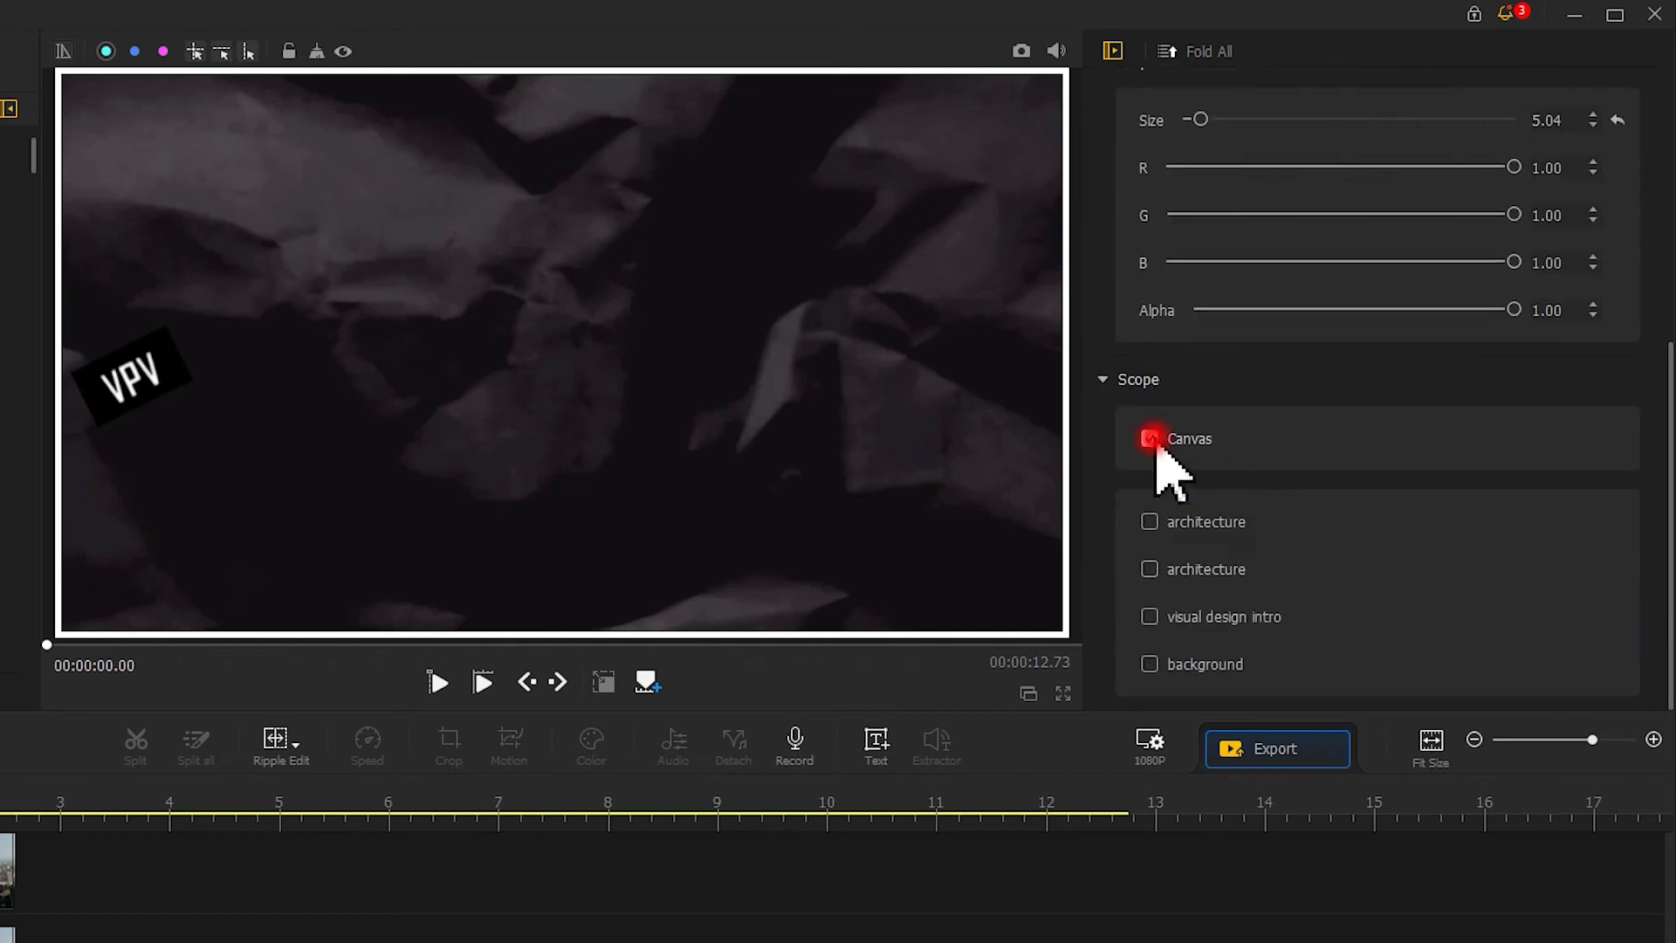
{"action": "left_click", "coordinate": [1150, 617]}
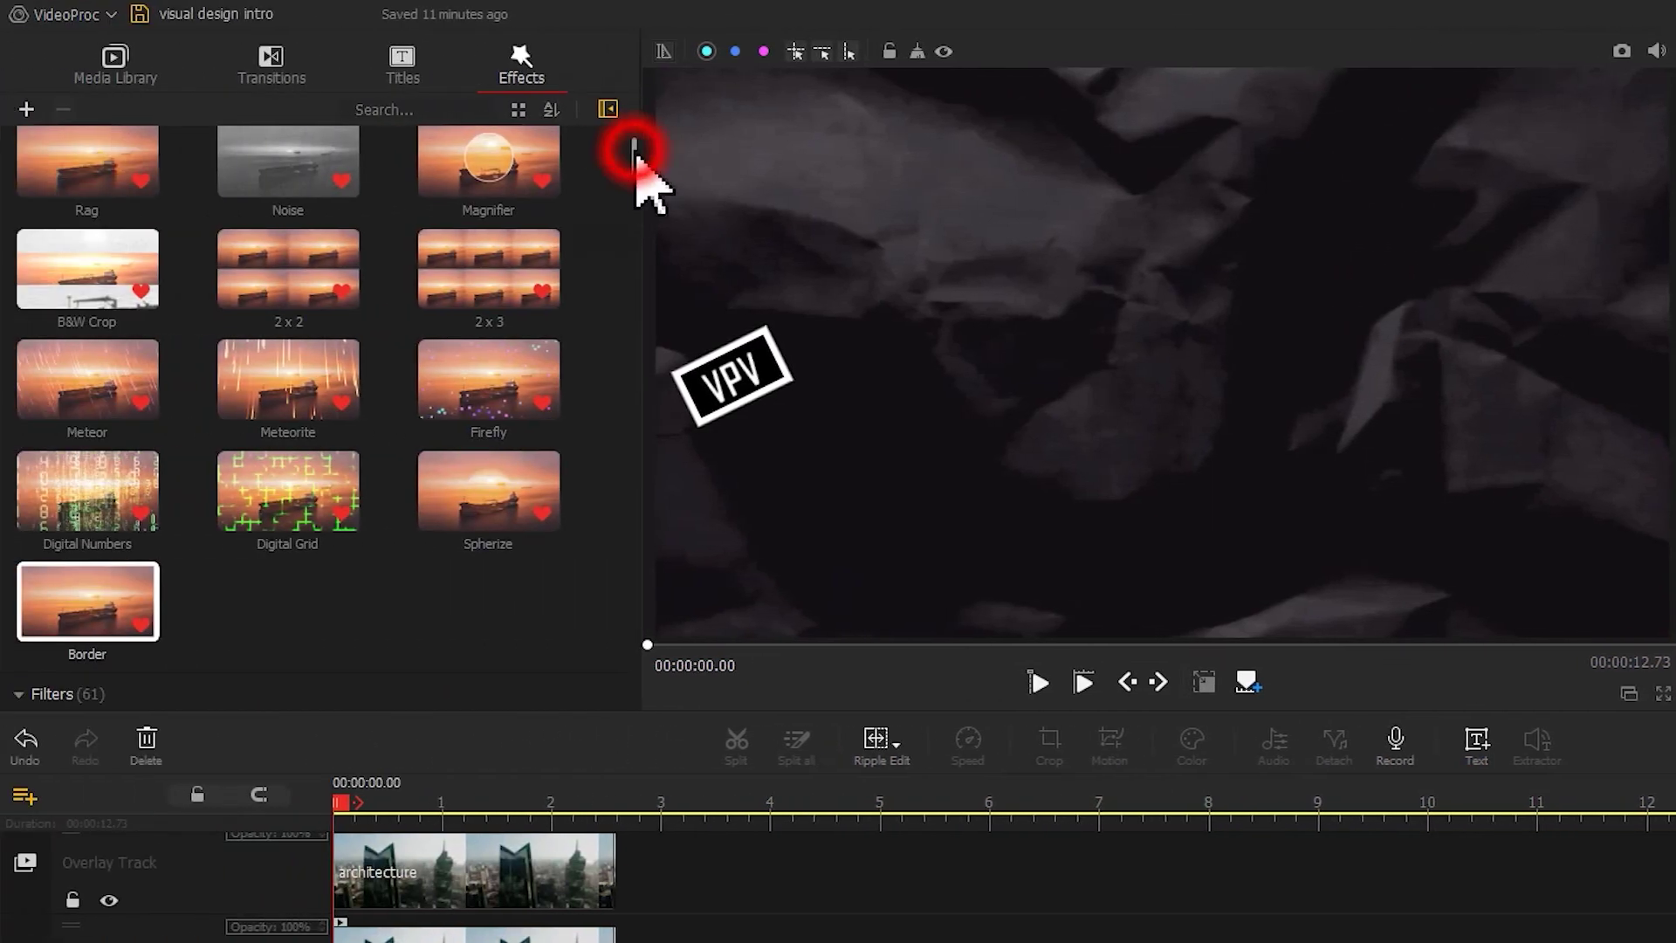
Step: Drag the Quake effect onto the timeline, creating a second effect track
{"action": "left_click_drag", "start_coordinate": [635, 155], "coordinate": [623, 570]}
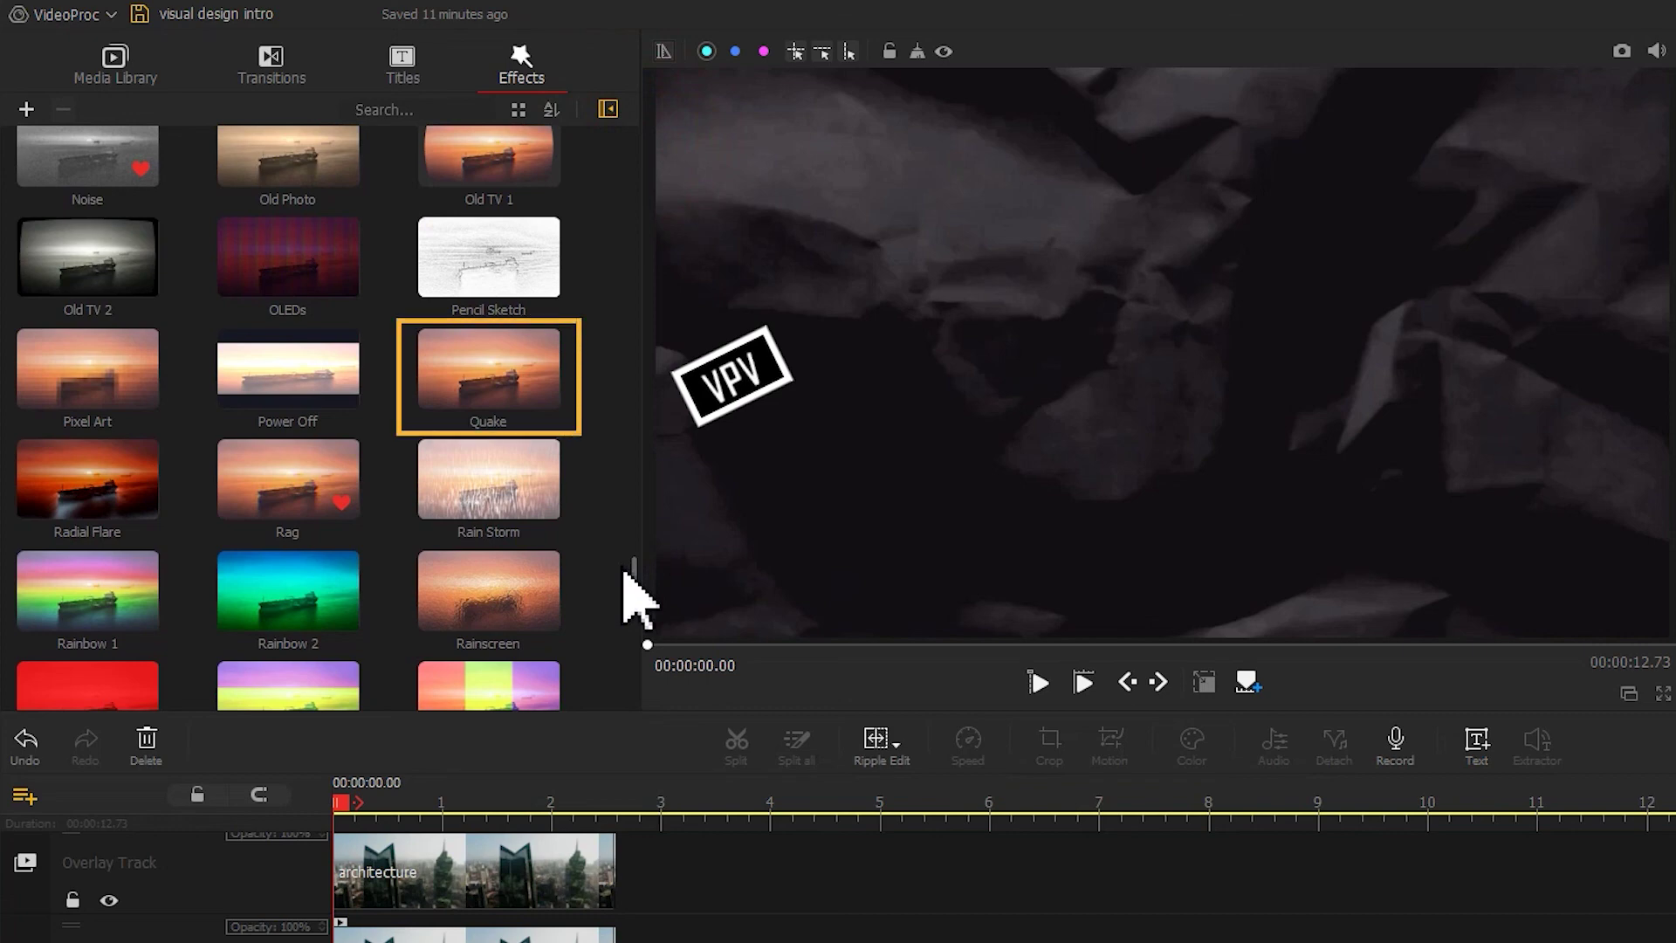
{"action": "left_click_drag", "start_coordinate": [488, 368], "coordinate": [245, 751]}
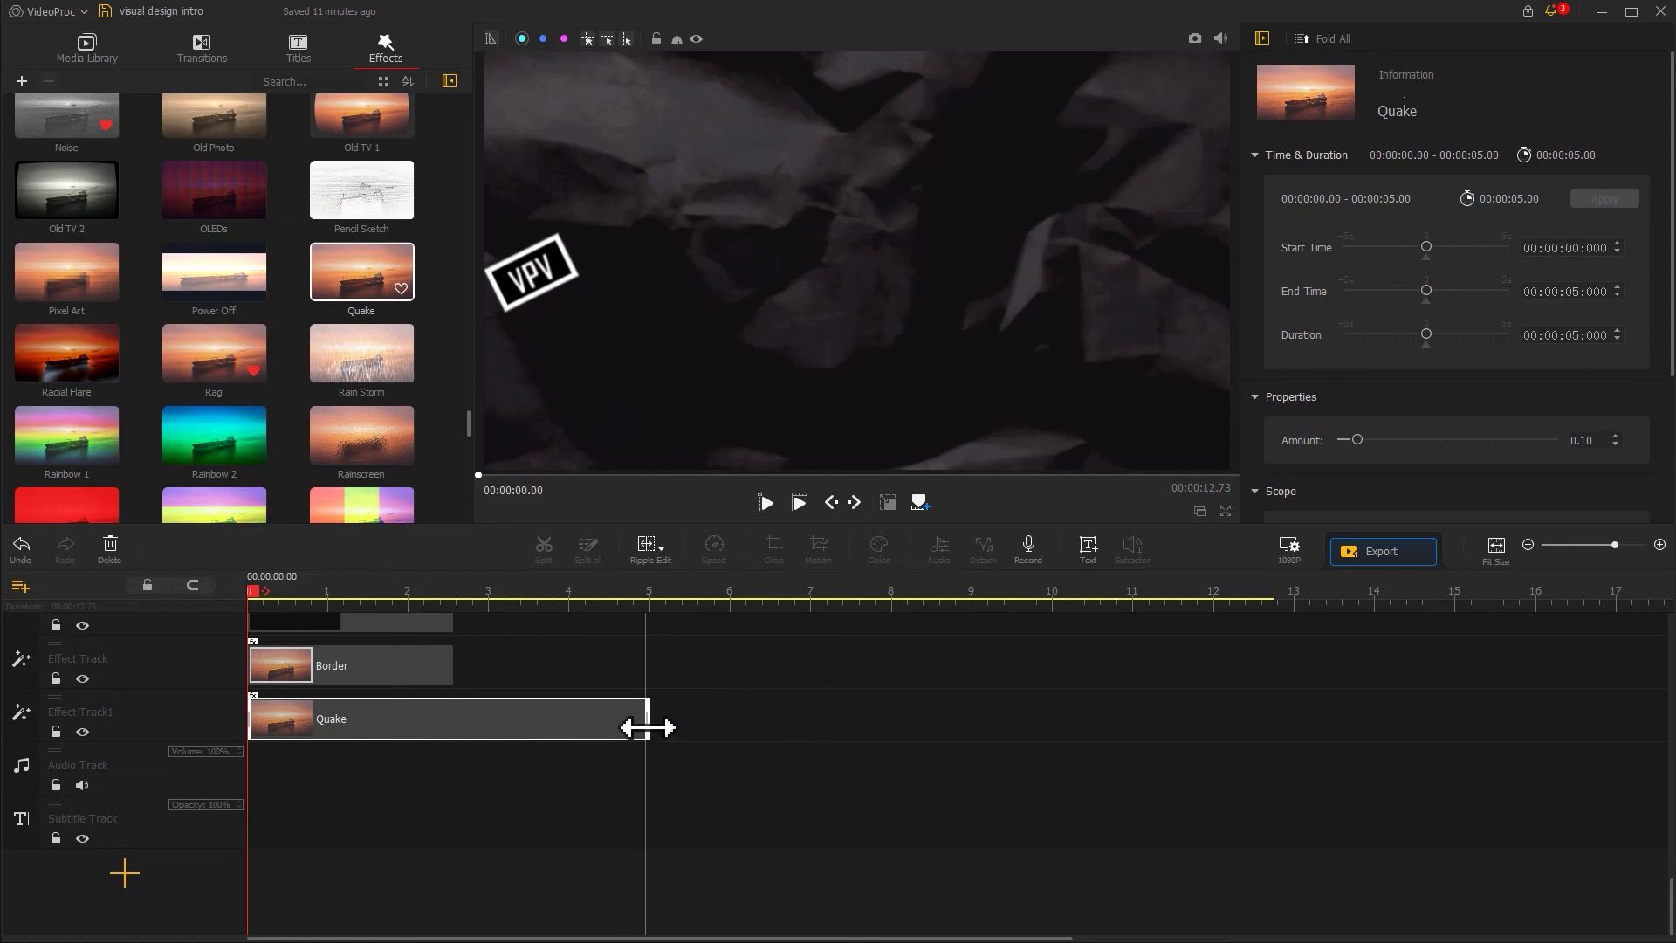
Step: Trim the Quake effect to end at 2.56 seconds with the other clips
{"action": "left_click_drag", "start_coordinate": [455, 717], "coordinate": [456, 716]}
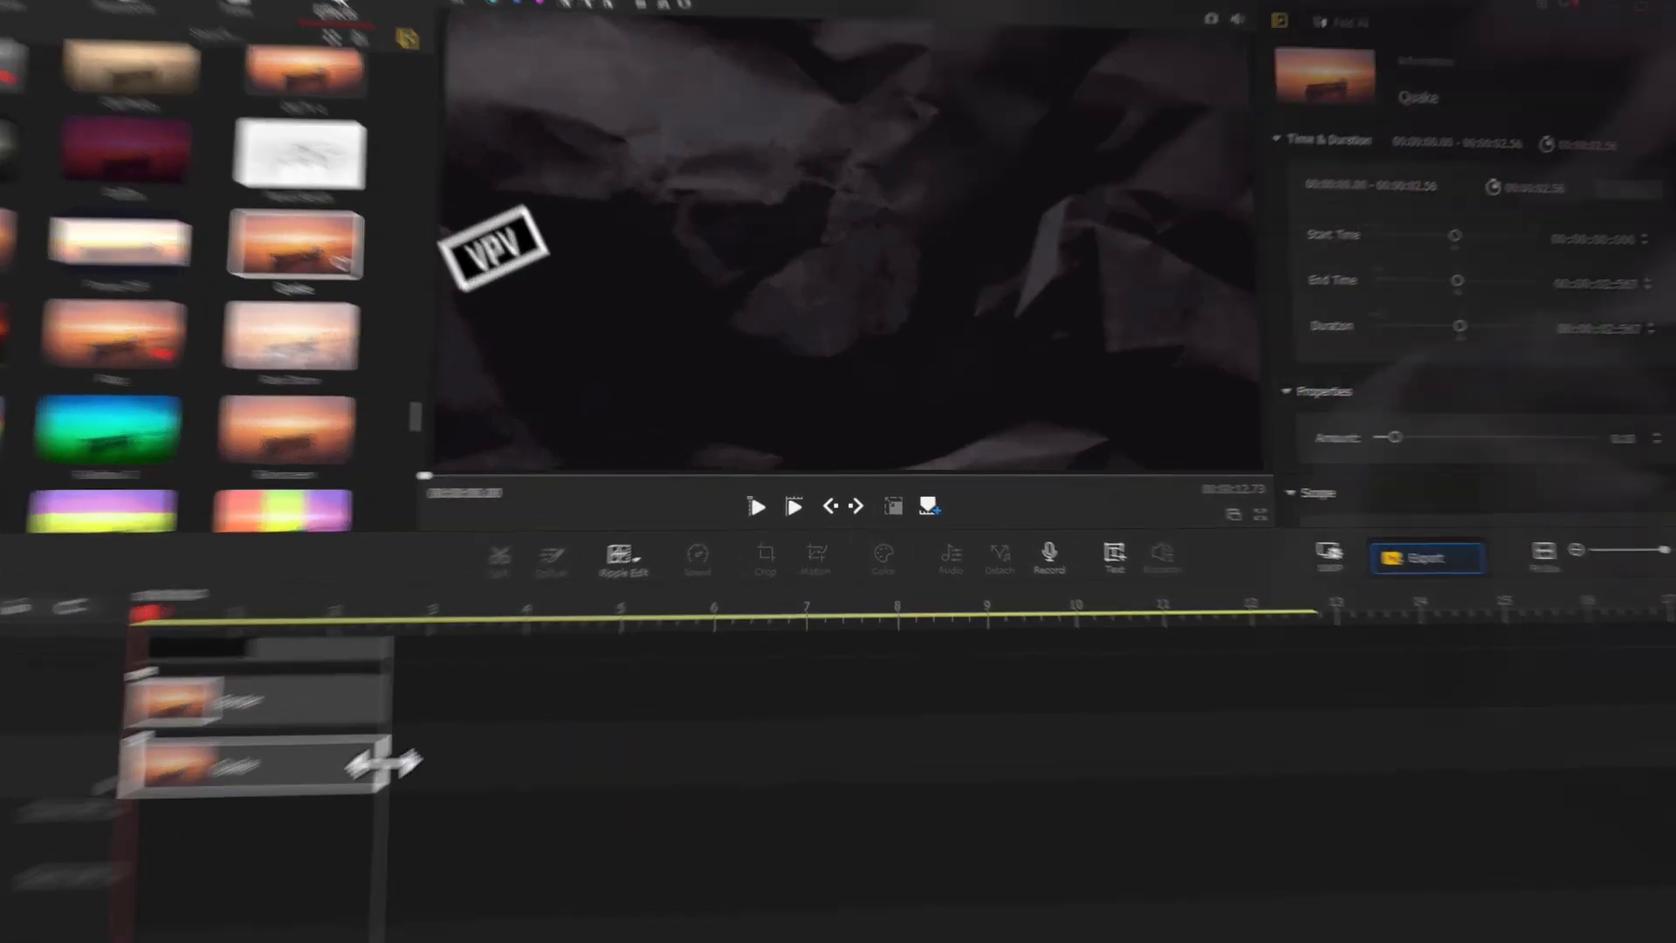